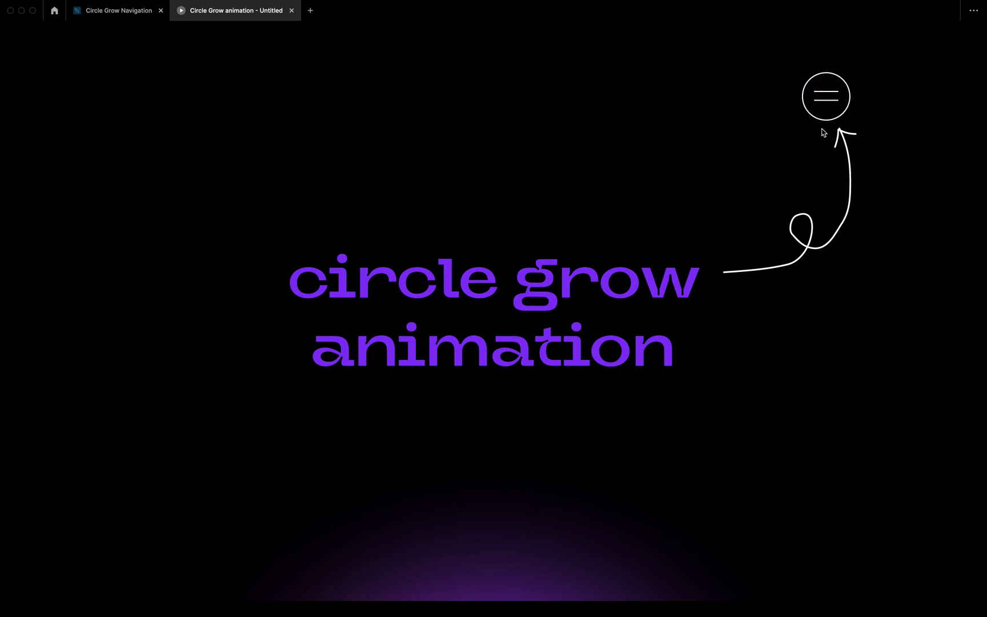
Preview the circle grow prototype by opening the full-screen navigation and closing it again
left_click(824, 118)
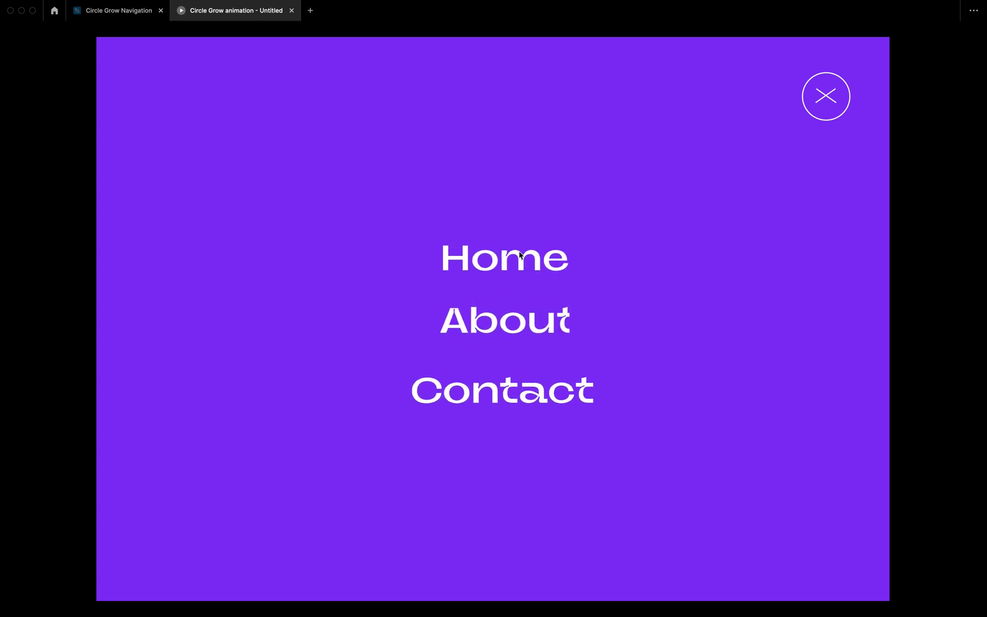
left_click(831, 118)
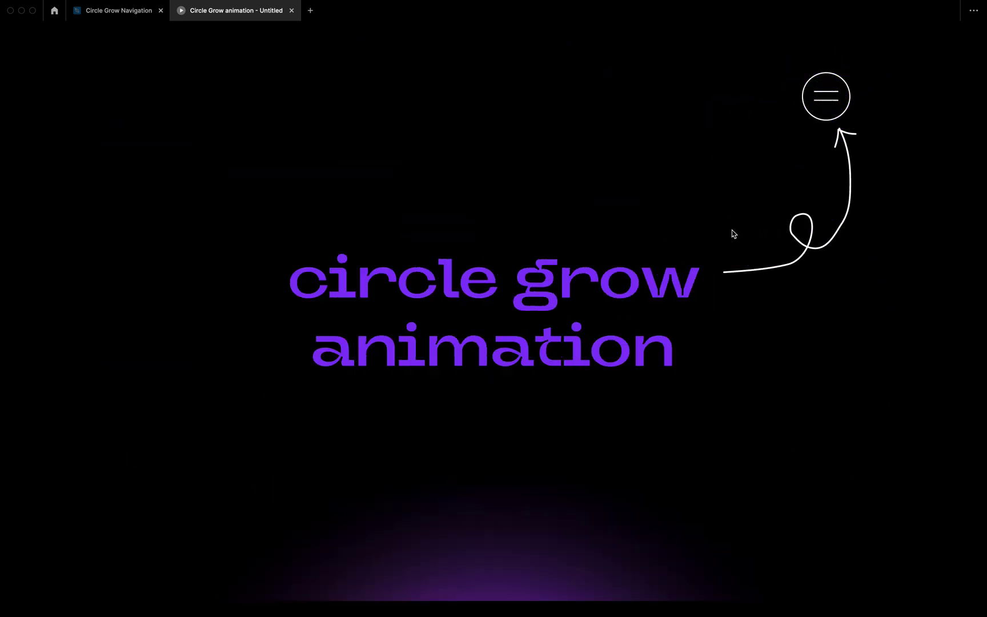
Switch to the Circle Grow Navigation file and examine the Step-01, Step-02 and Step-03 frames of the starter kit
mouse_move(101, 37)
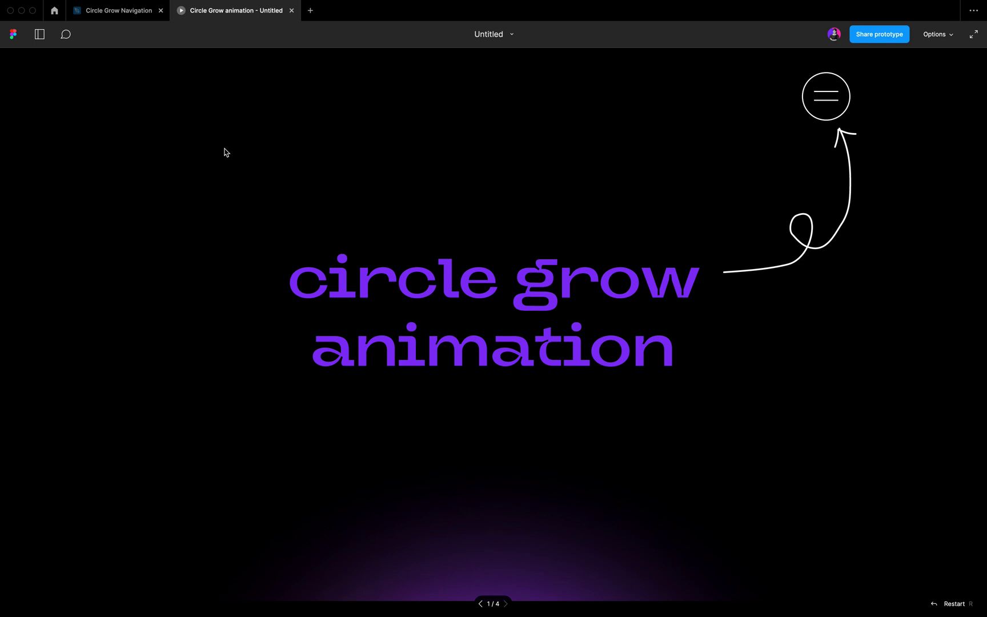
left_click(127, 17)
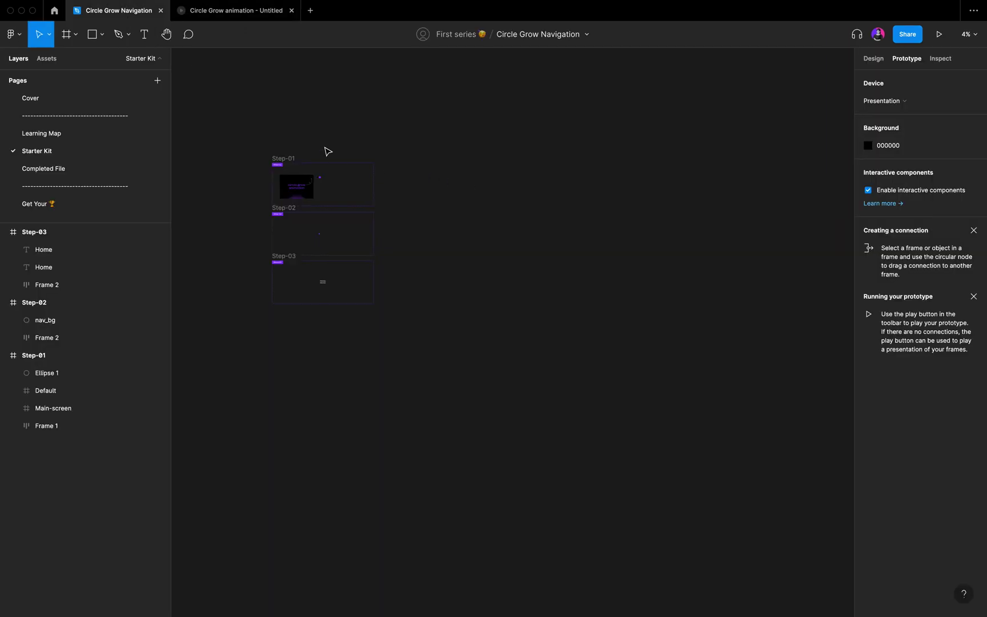
scroll(328, 152, "up", 10)
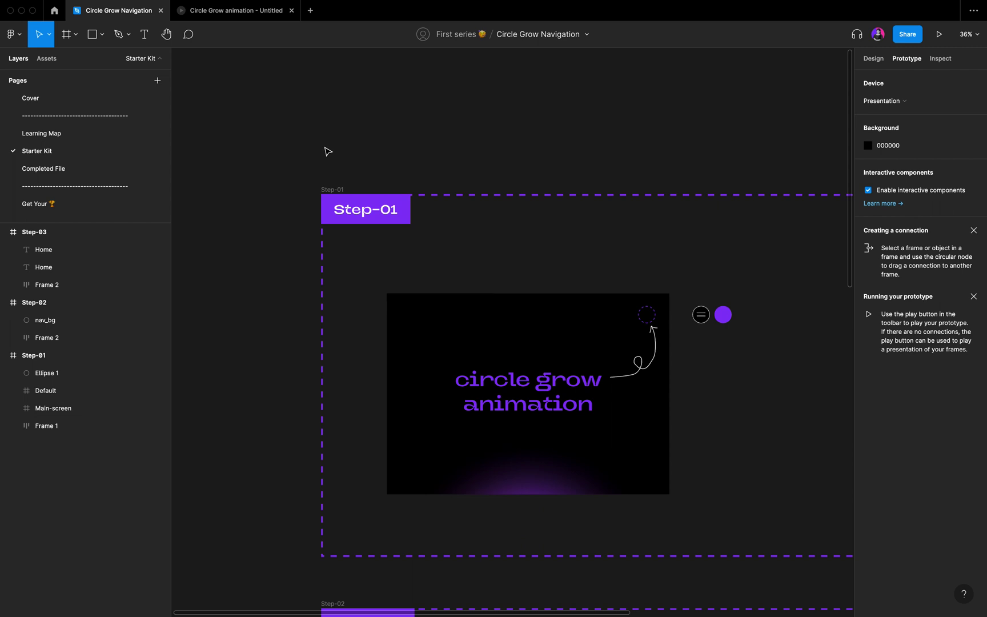
scroll(328, 151, "down", 5)
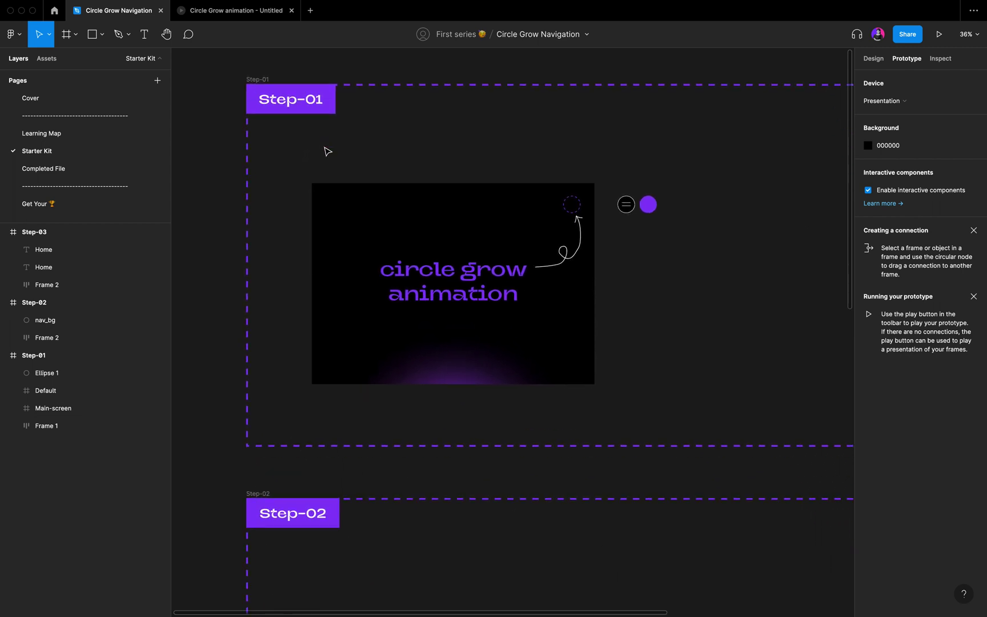
scroll(327, 150, "down", 5)
scroll(382, 259, "down", 5)
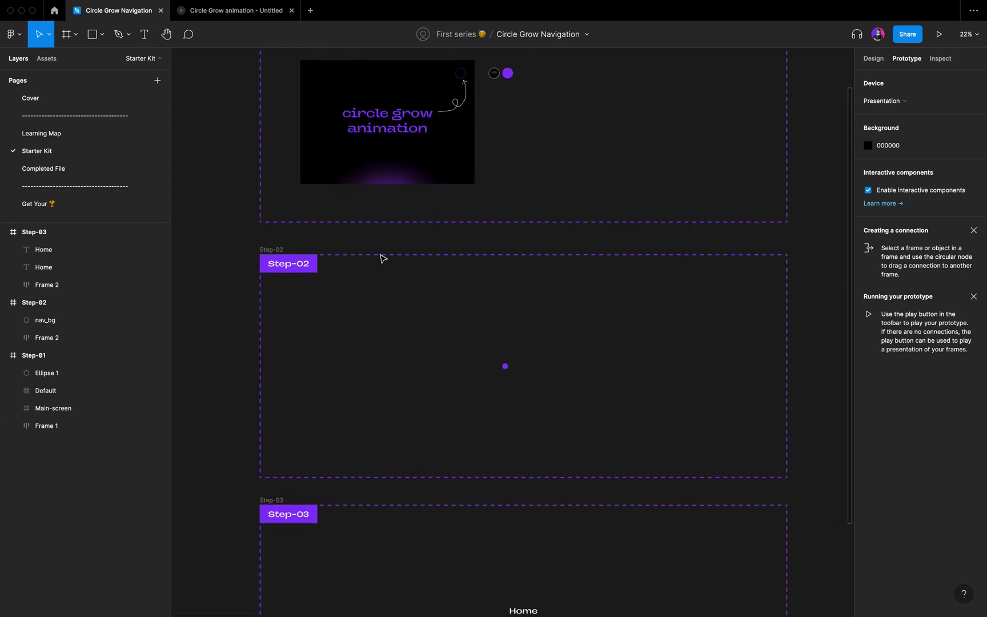
scroll(382, 258, "down", 3)
scroll(382, 259, "up", 7)
scroll(383, 259, "up", 1)
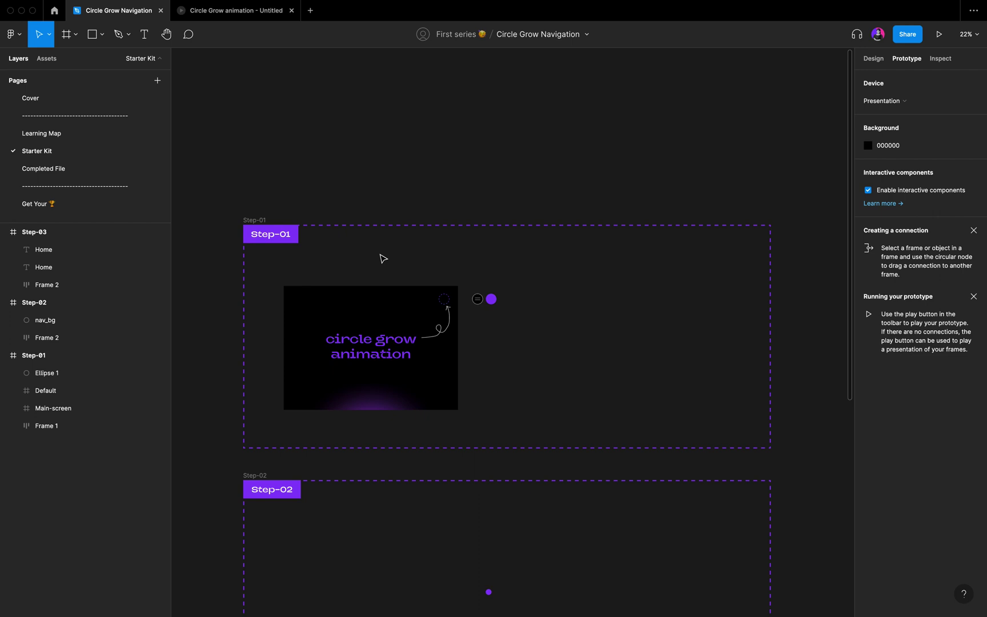
Duplicate the Default menu icon frame from Step-01 and place the copy on the empty canvas beside the step frames
scroll(383, 259, "up", 5)
scroll(384, 259, "right", 2)
left_click(514, 255)
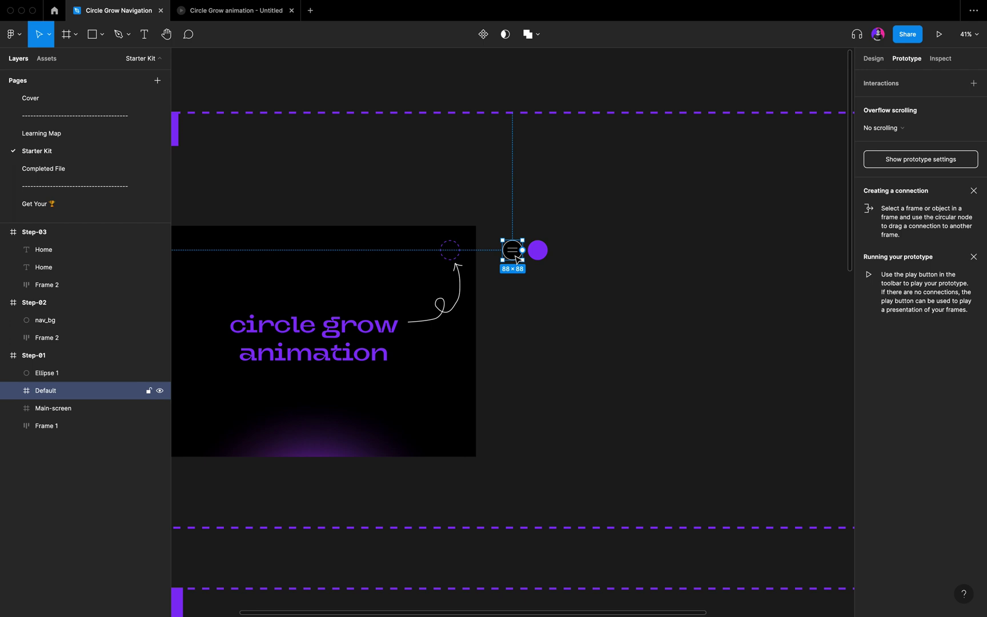
scroll(516, 259, "down", 5)
scroll(517, 260, "right", 3)
left_click(647, 241)
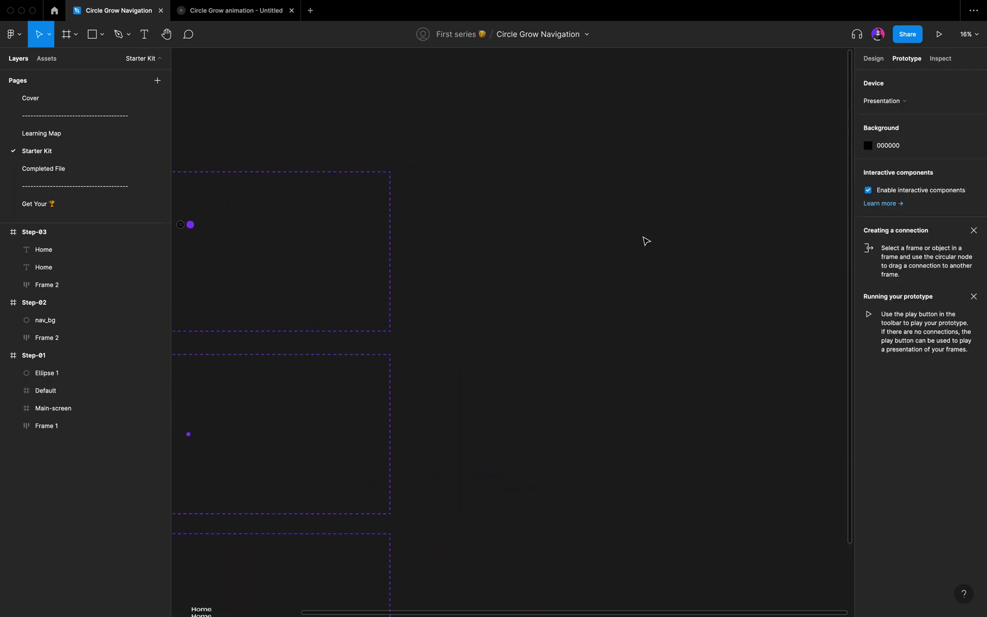
key("super+v")
left_click_drag(228, 225, 490, 251)
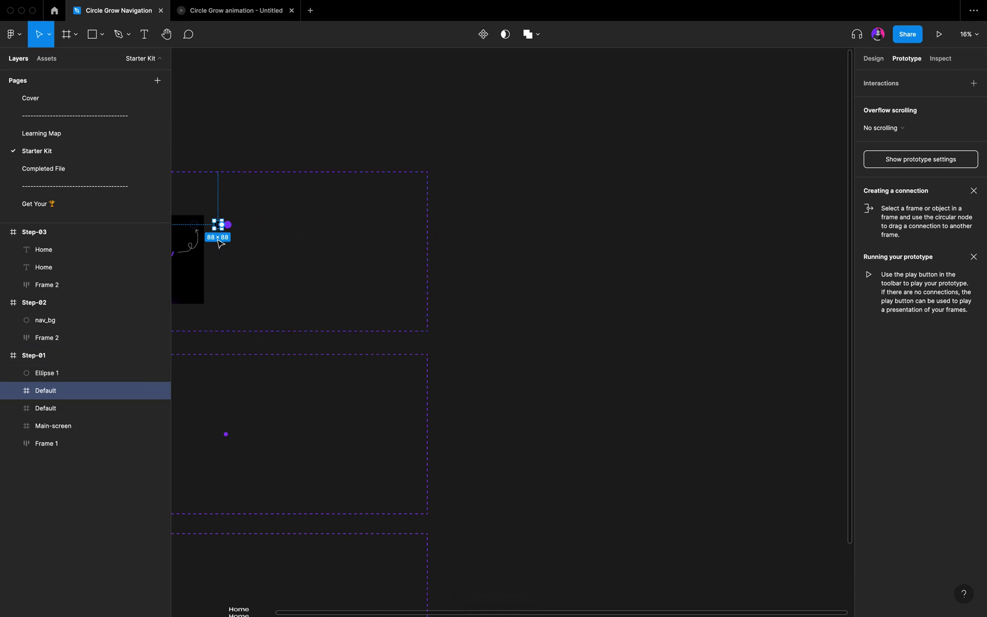
key("alt+8")
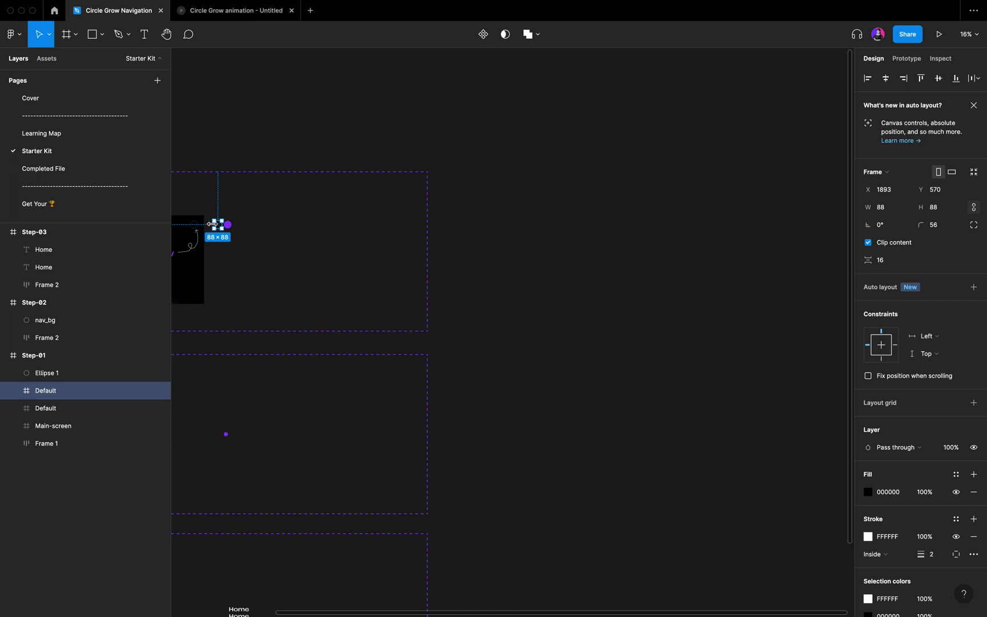
left_click_drag(448, 243, 527, 227)
Copy the purple circle from Step-01 and paste it into the Default menu icon frame outside the step frames
scroll(242, 235, "up", 10)
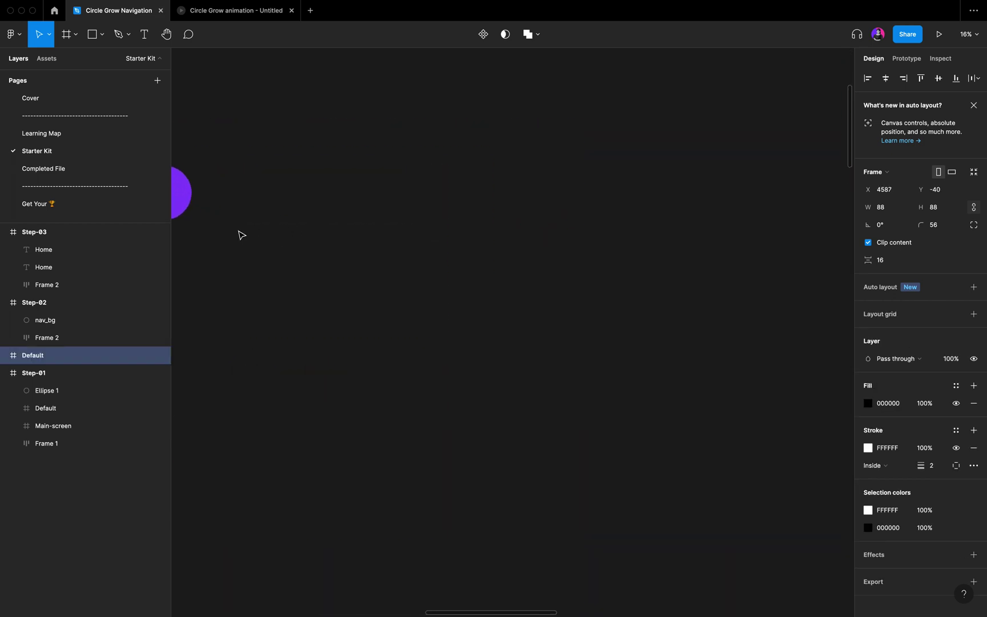
scroll(240, 234, "left", 5)
left_click(417, 256)
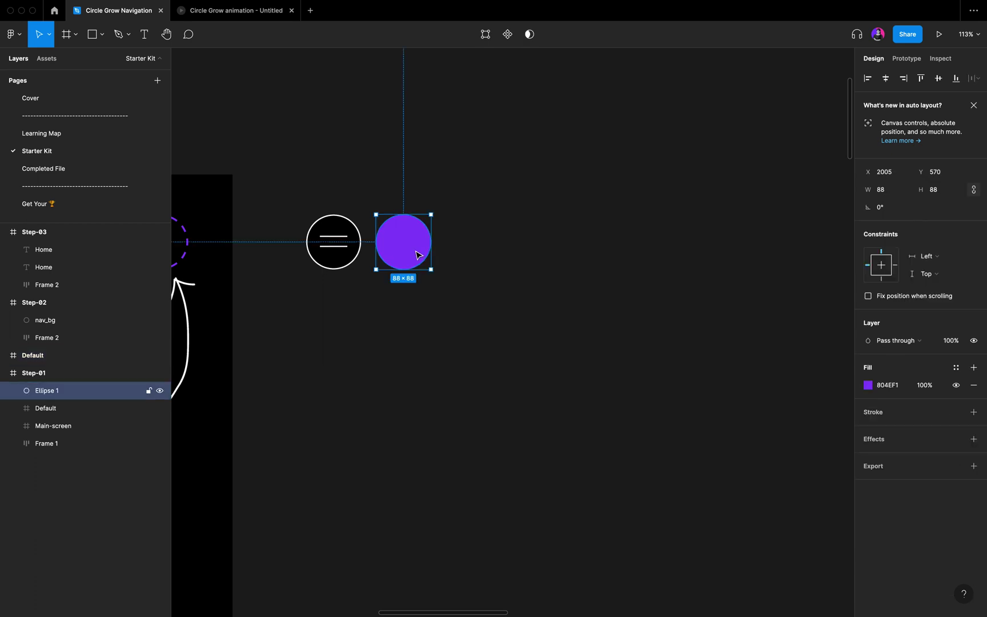
left_click(234, 12)
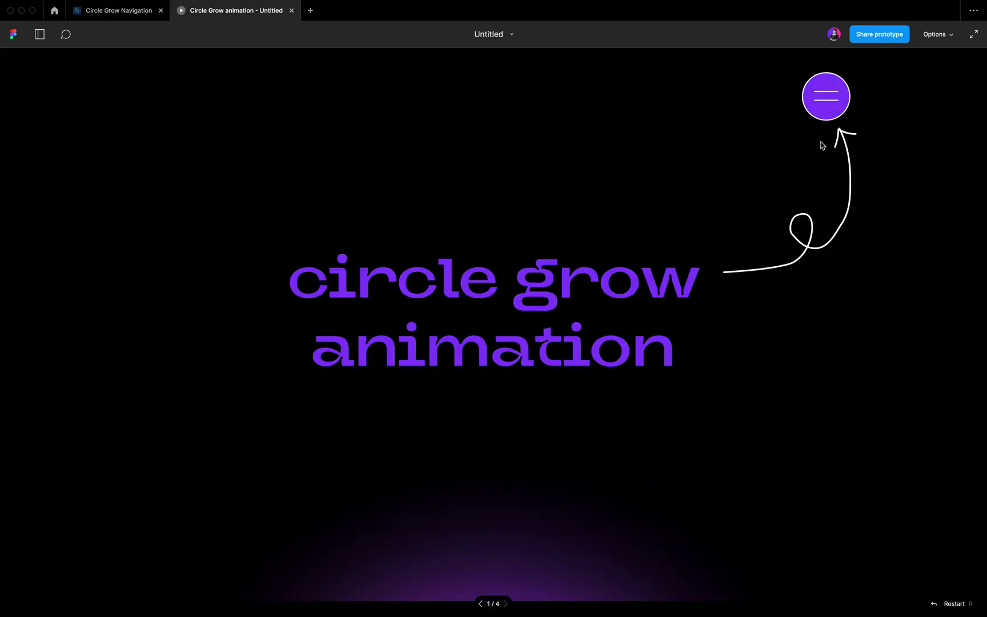
left_click(124, 12)
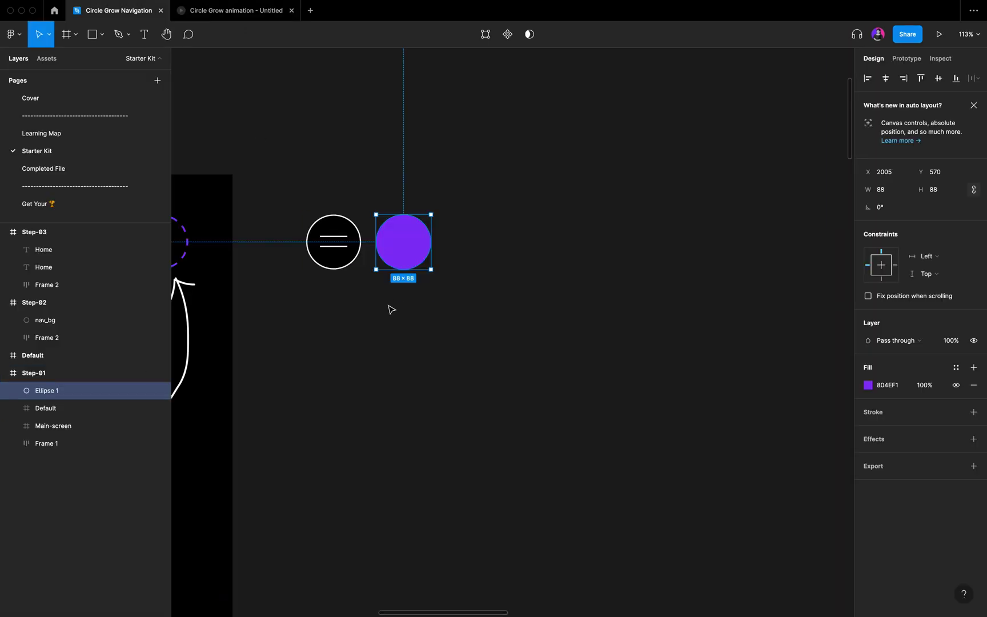
scroll(391, 310, "right", 5)
scroll(391, 308, "down", 5)
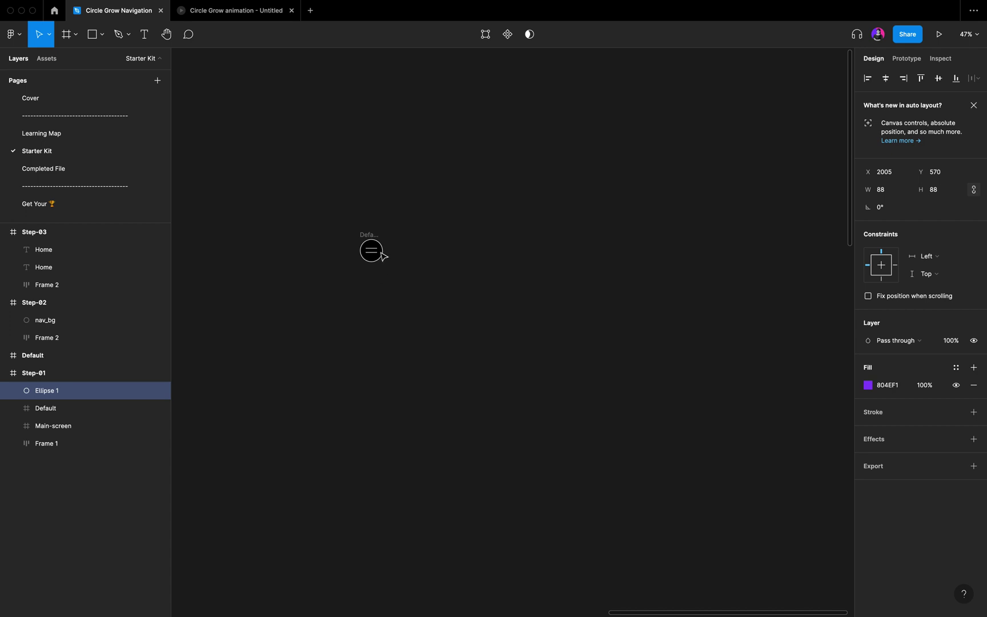
left_click(363, 237)
scroll(364, 237, "up", 5)
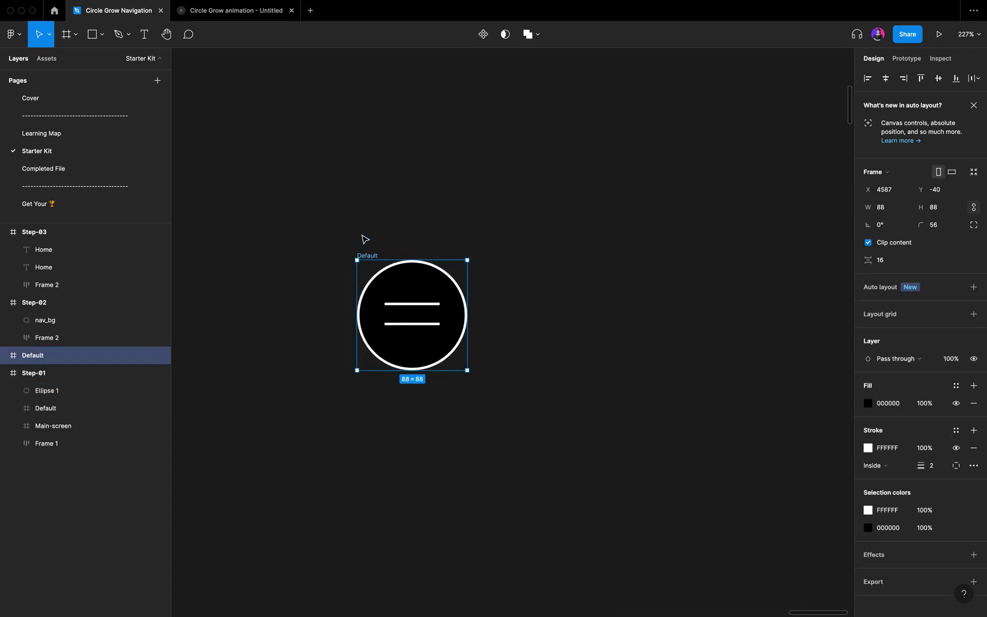
key("super+v")
scroll(364, 239, "down", 2)
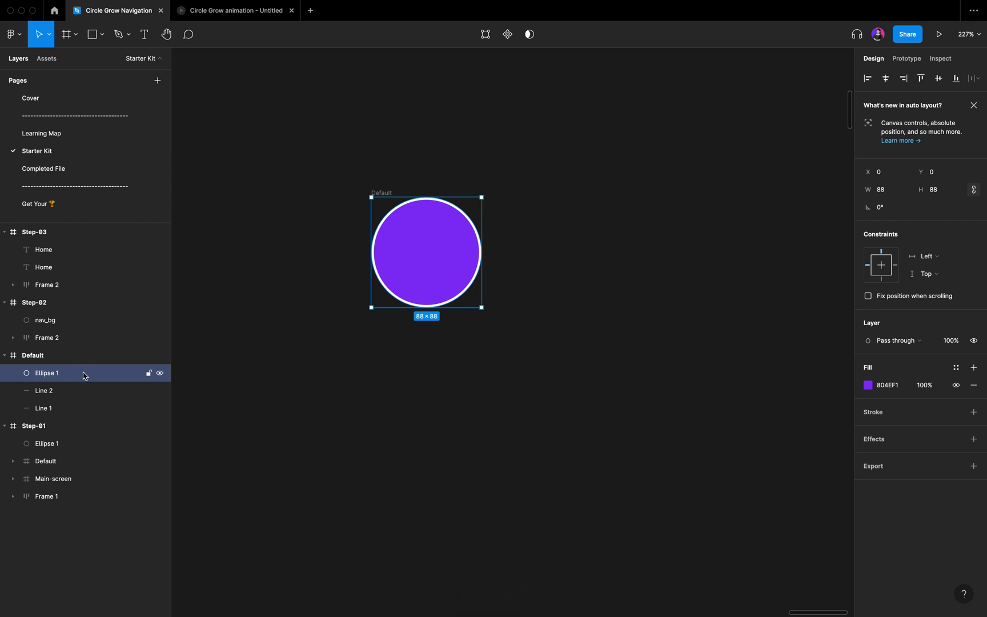
Move the purple ellipse beneath both lines in the Default frame's layer order, and delete the stray ellipse copy outside the frame
left_click_drag(84, 375, 86, 416)
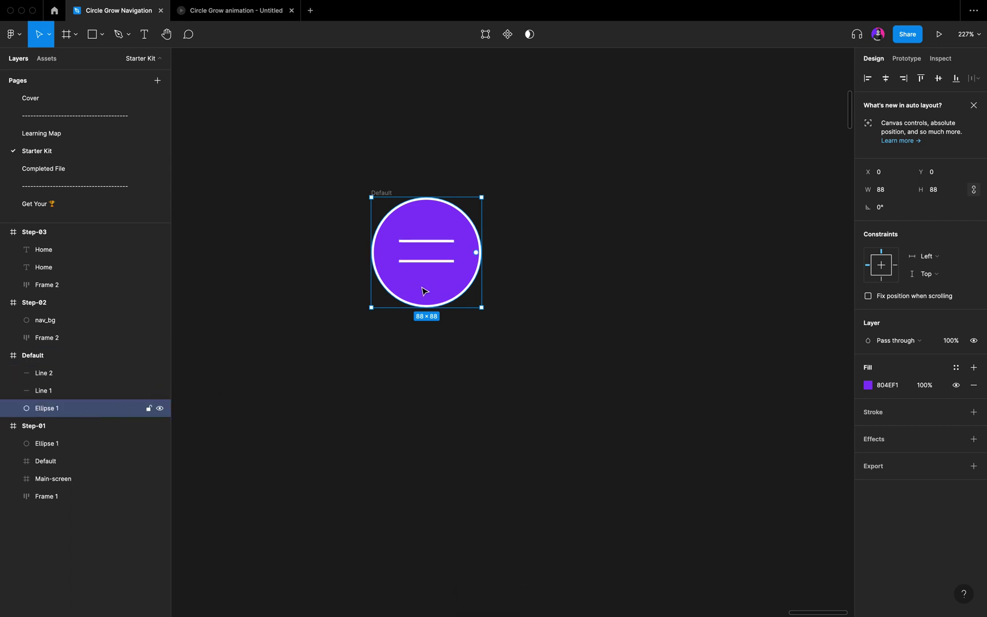
left_click_drag(427, 290, 563, 282)
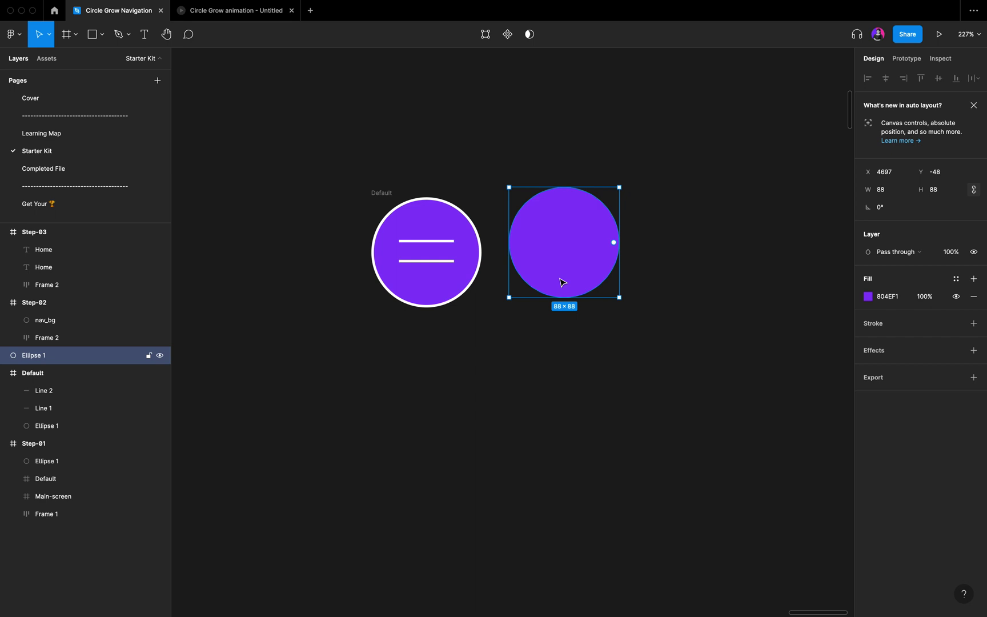
key("Delete")
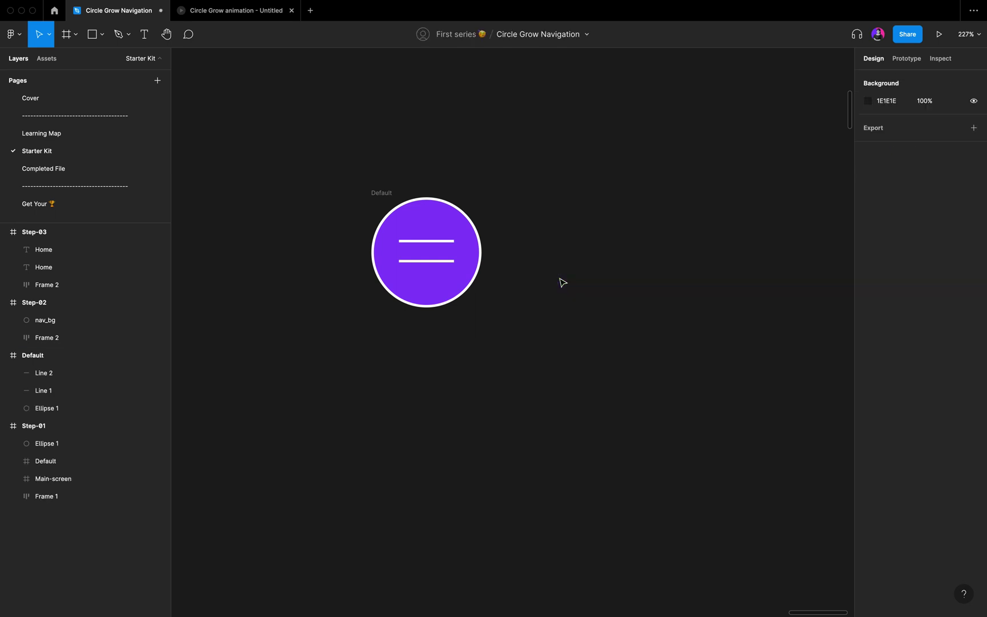
Duplicate the purple Default icon frame beside the original and rename the copy Hover
left_click(445, 228)
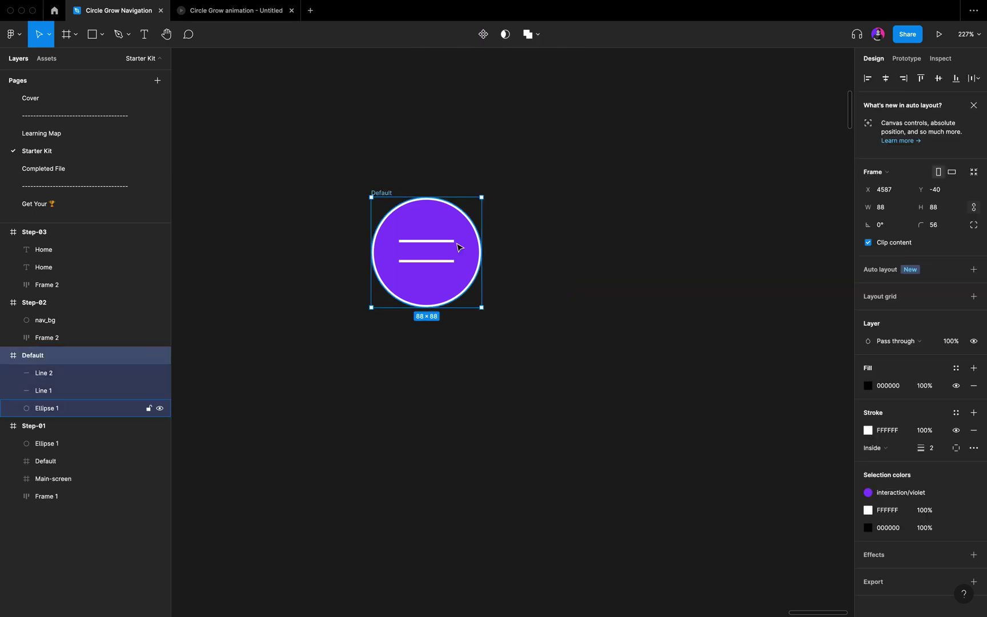
left_click_drag(445, 234, 572, 234, "alt")
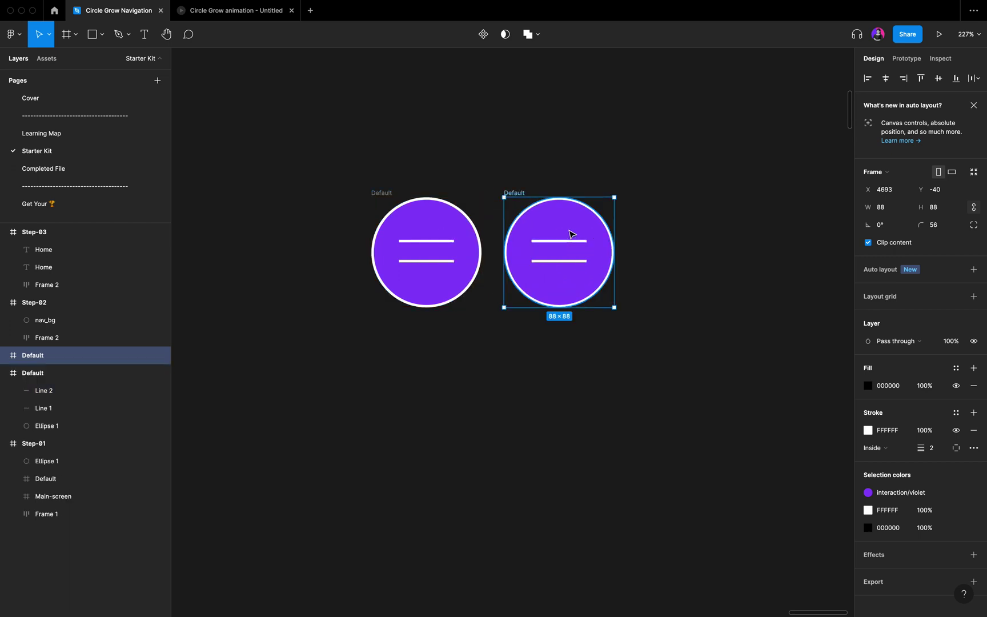
double_click(513, 192)
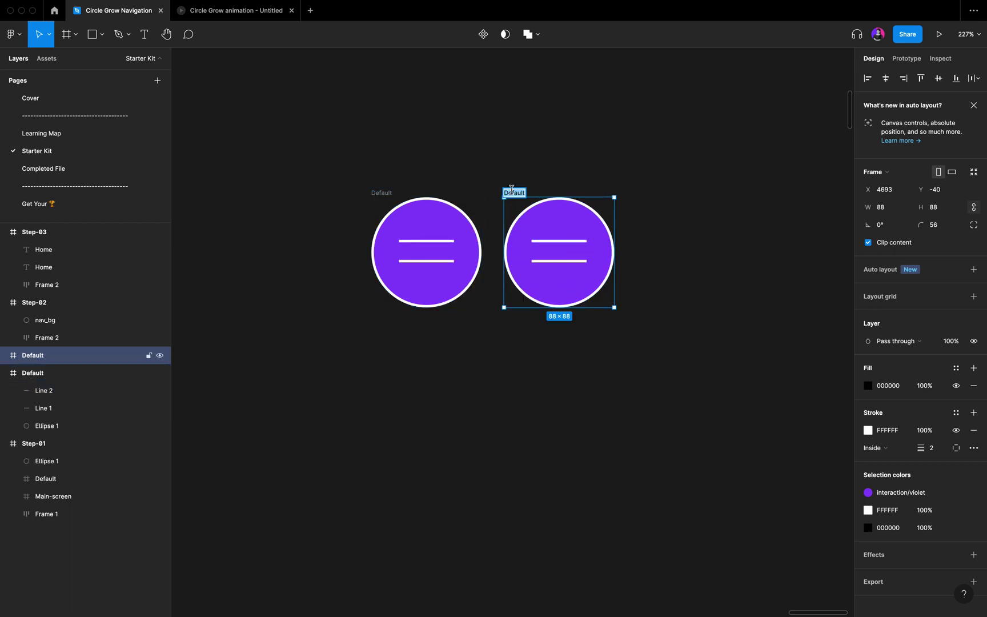
type("Hover")
key("Return")
Move the purple ellipse in the Default frame straight down to Y 96, outside the frame's clipped area
left_click(414, 230)
double_click(421, 223)
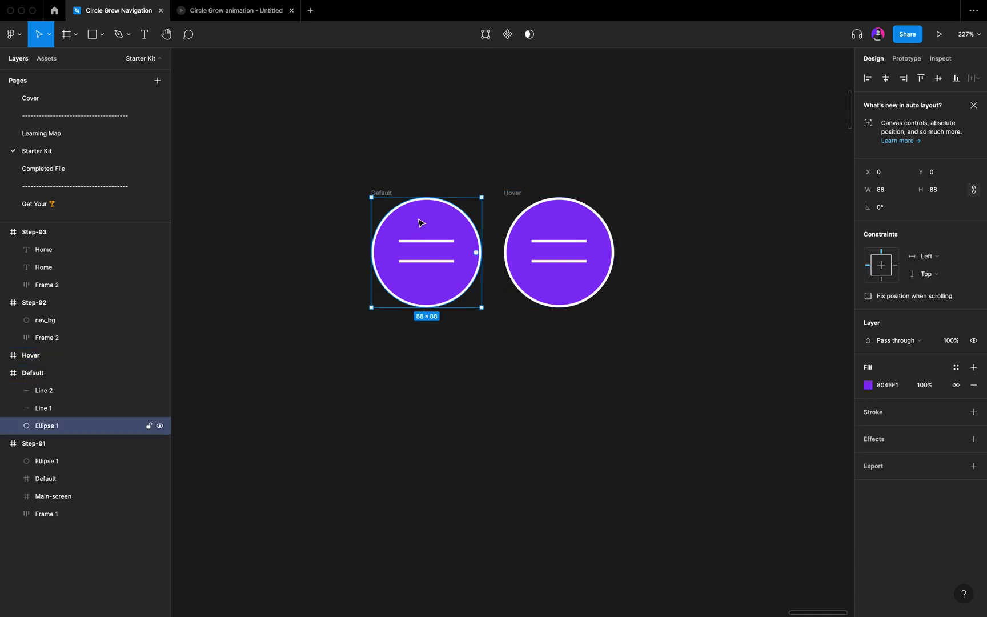
key("Down")
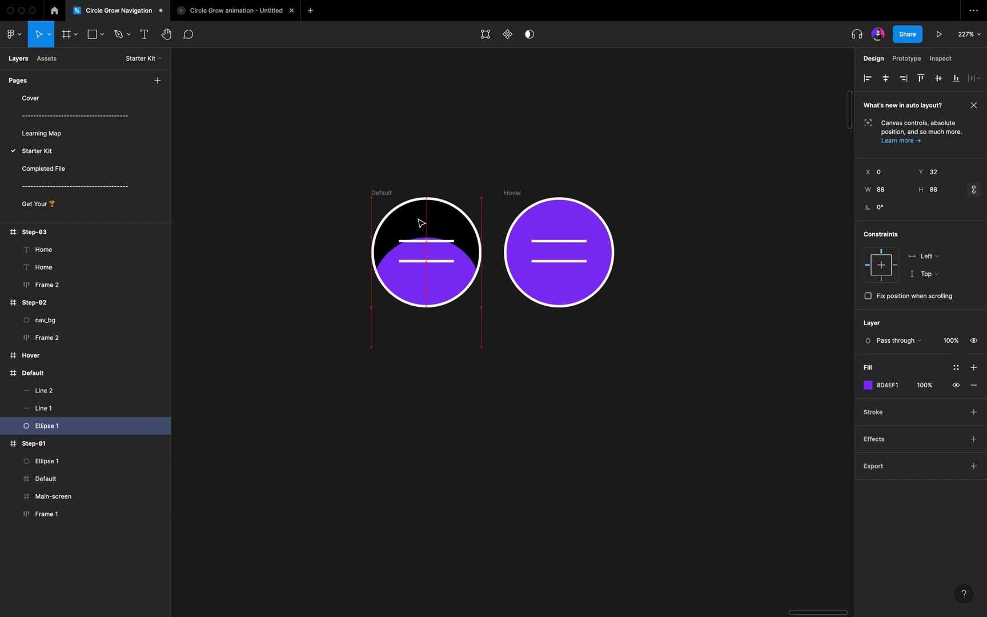
key("Down")
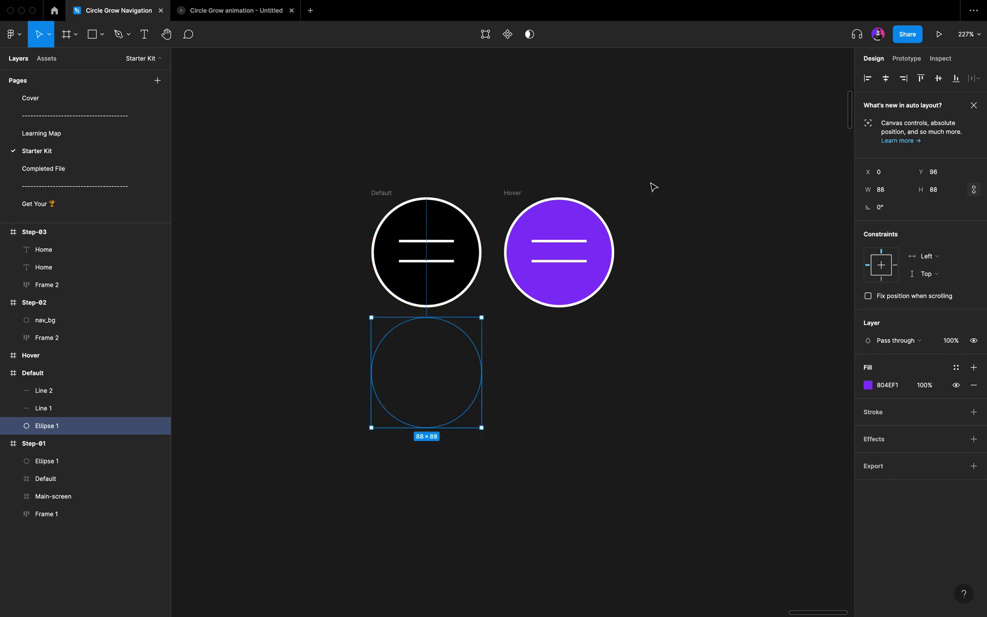
Check how the menu icon turns into a cross in the finished prototype, and return to the design file
left_click(234, 12)
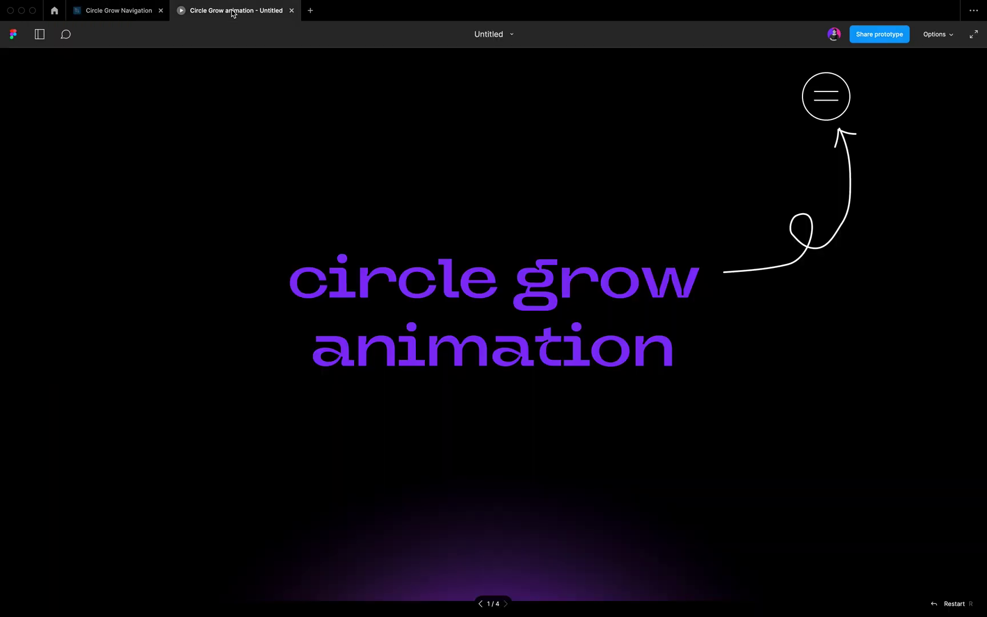
left_click(824, 111)
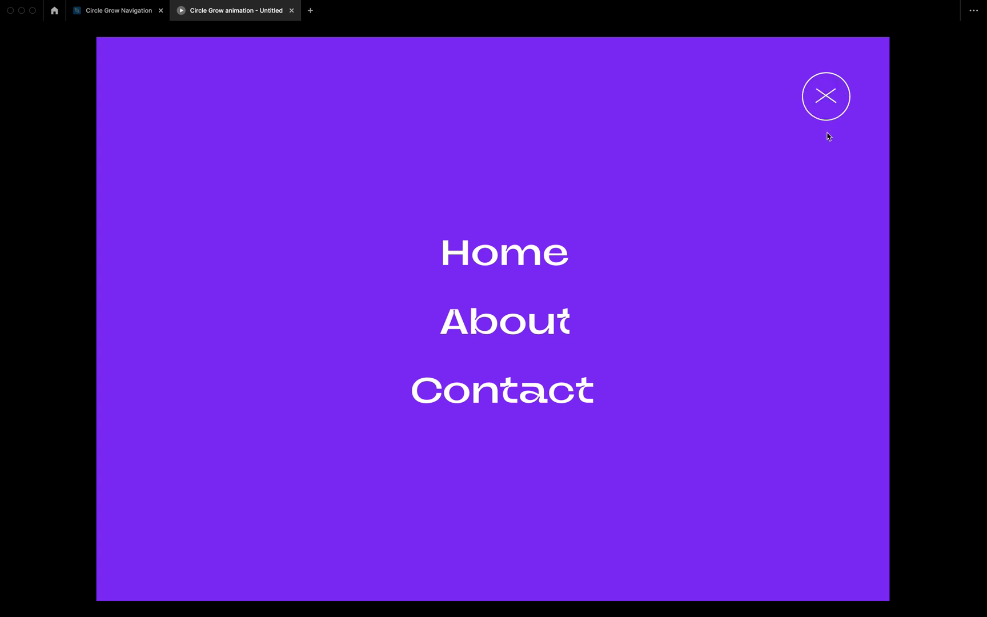
left_click(108, 14)
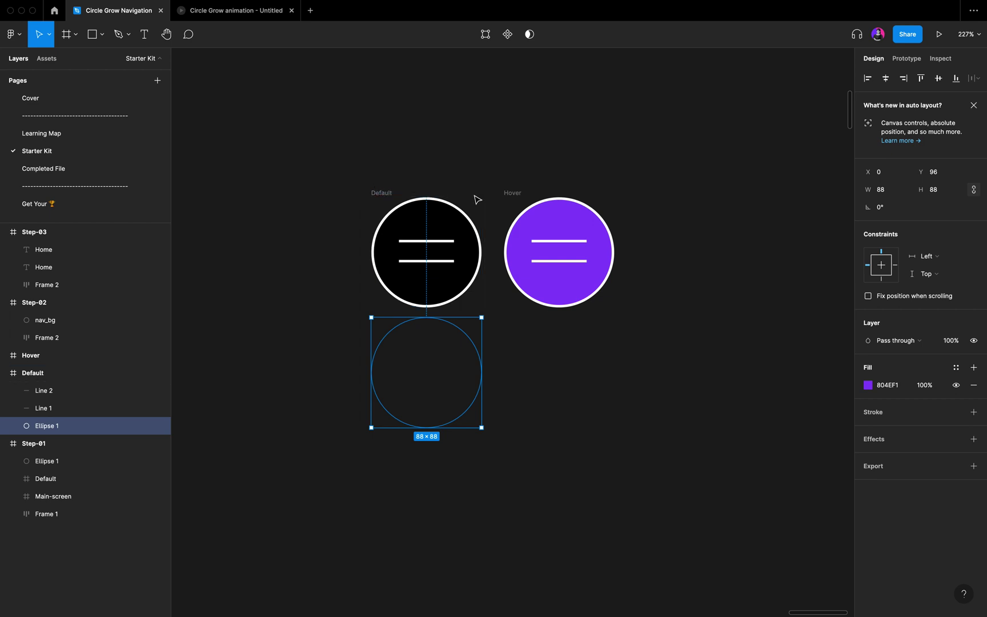
Duplicate the Hover frame and place the copy in line beside it at X 4799, Y -40
scroll(560, 187, "right", 3)
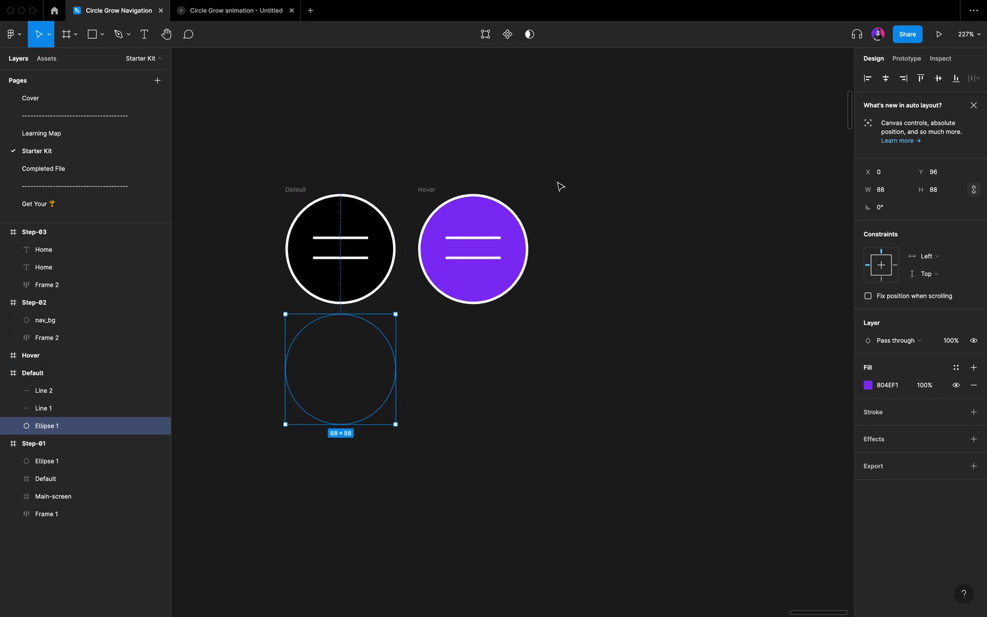
left_click(433, 189)
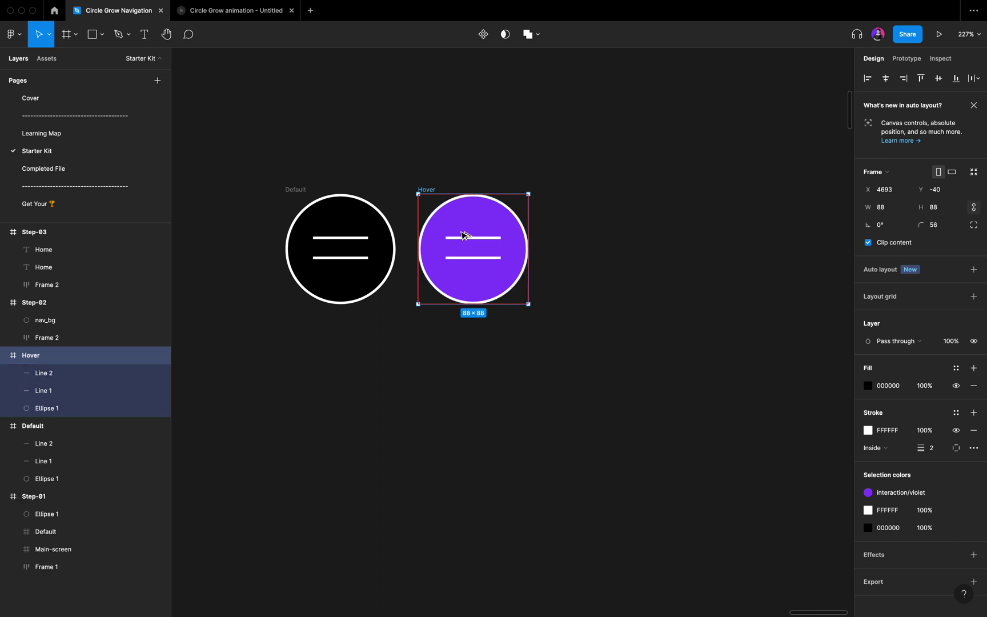
left_click_drag(464, 235, 594, 235)
scroll(594, 235, "right", 4)
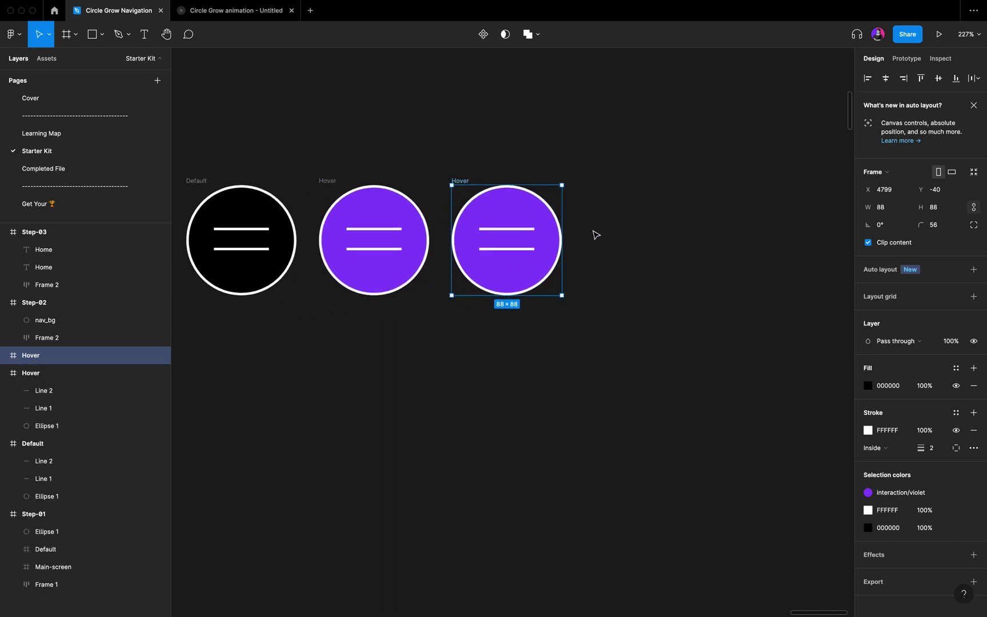
In the second Hover frame, rotate the upper line to 35° and the lower line to -35°
left_click(508, 229)
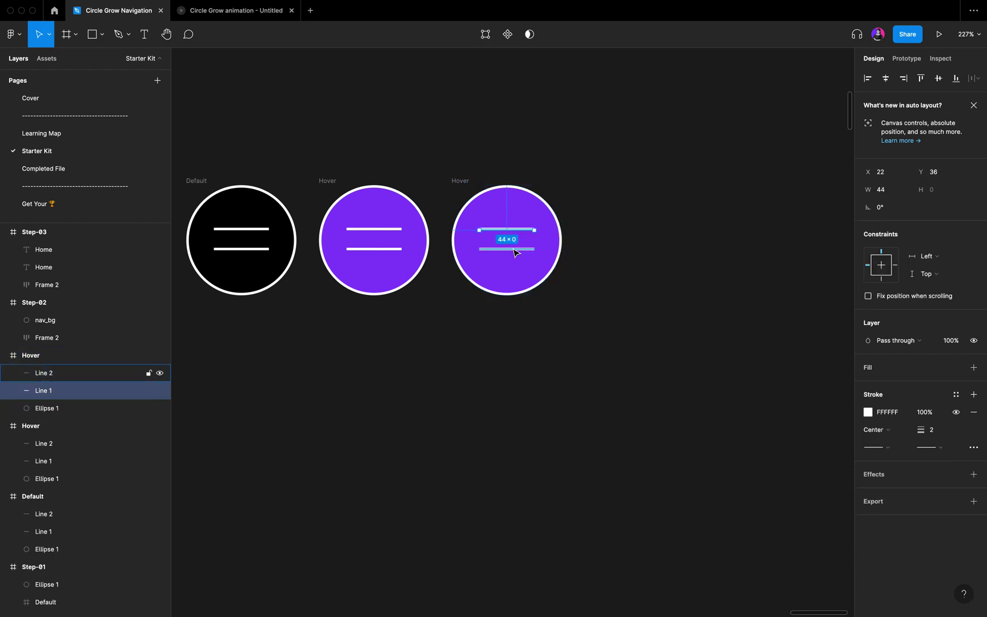
left_click(887, 212)
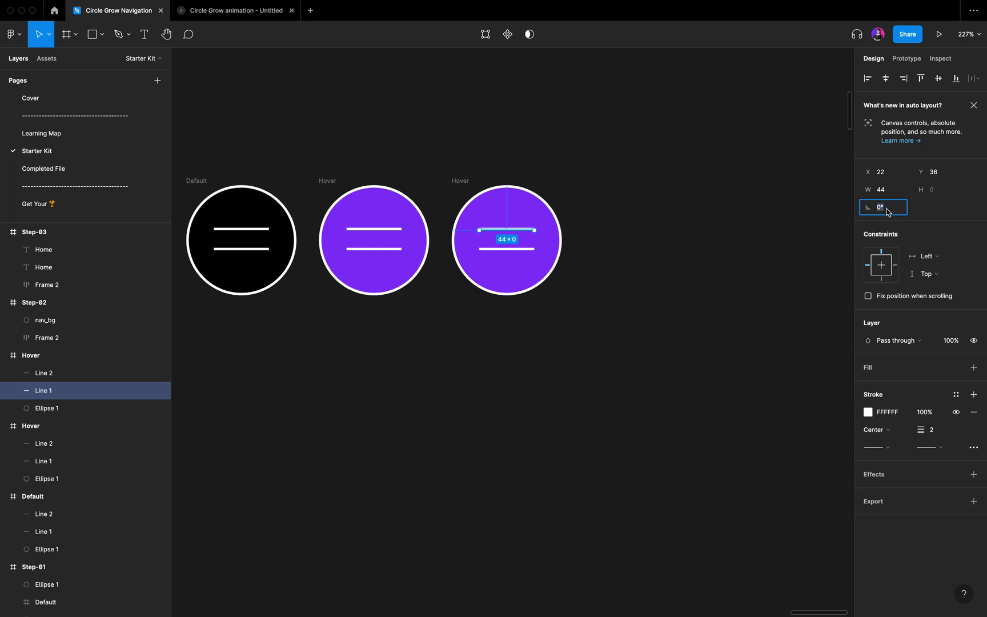
type("35")
key("Return")
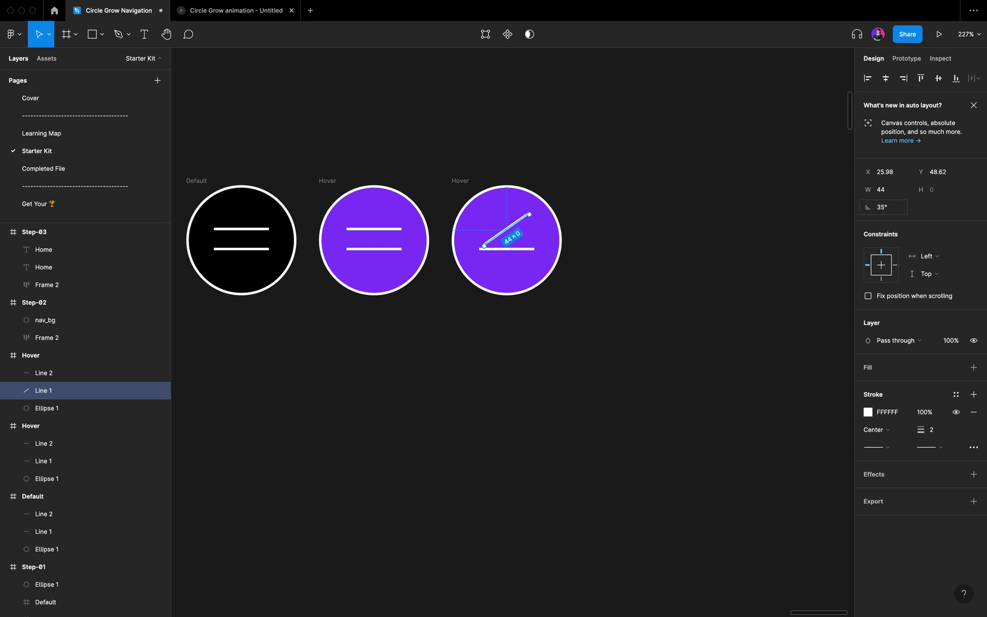
left_click(530, 251)
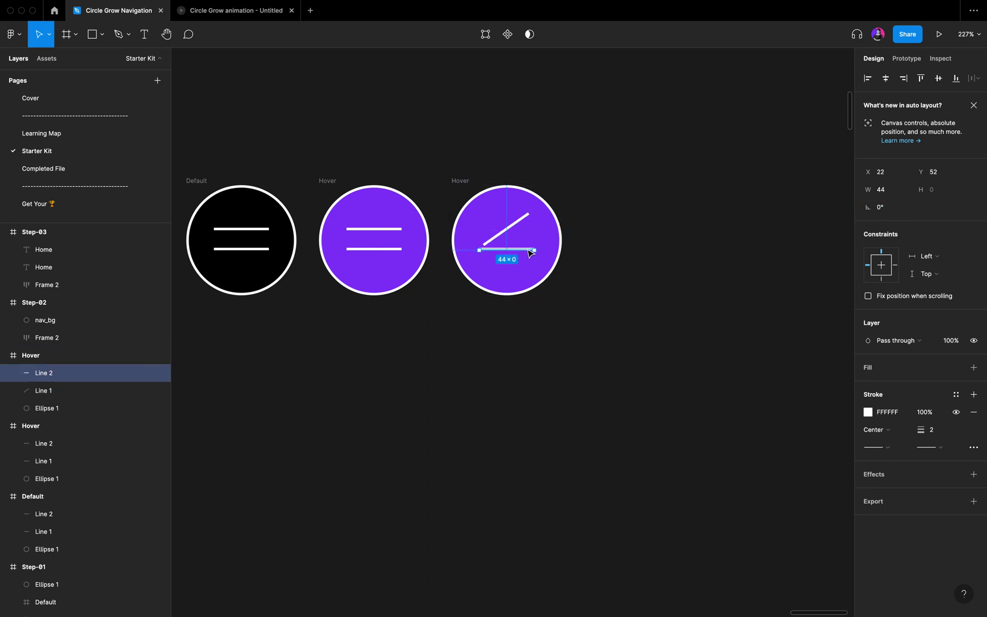
left_click(892, 208)
type("-35")
key("Return")
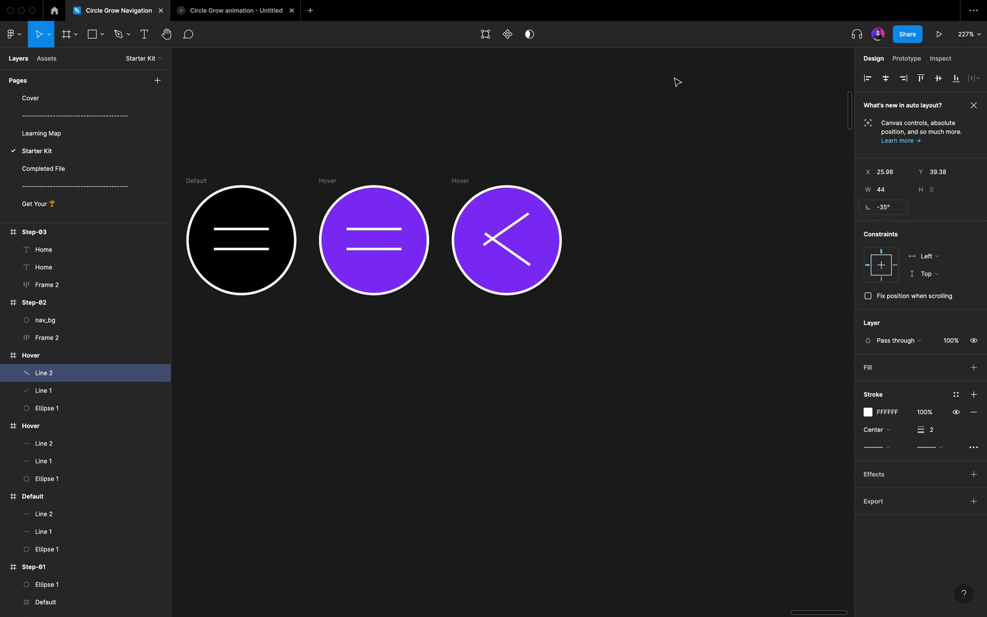
Align the two rotated lines on their vertical centres to form a cross, and rename their frame Close
left_click(516, 227, "shift")
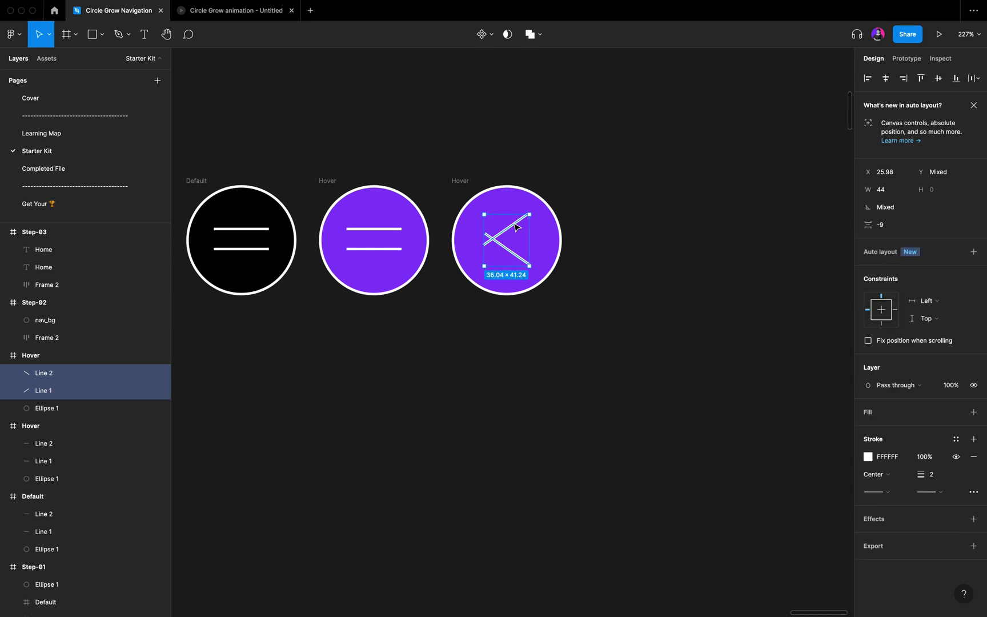
left_click(939, 80)
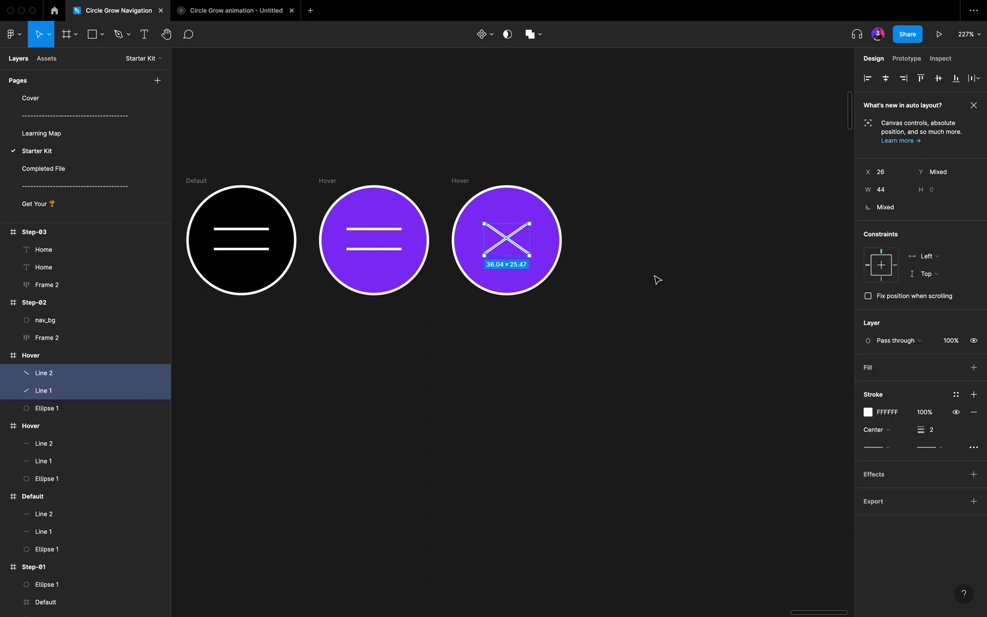
double_click(463, 180)
type("Close")
key("Return")
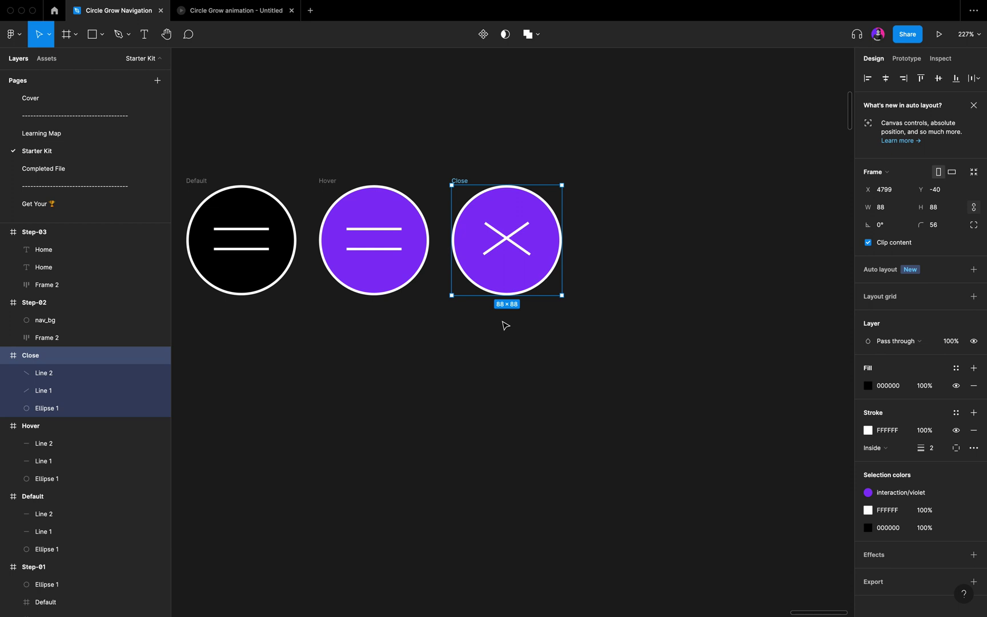
Draw an 88 × 88 circle below the Close frame and fill it with black 000000
key("o")
left_click_drag(500, 337, 595, 432)
left_click(893, 193)
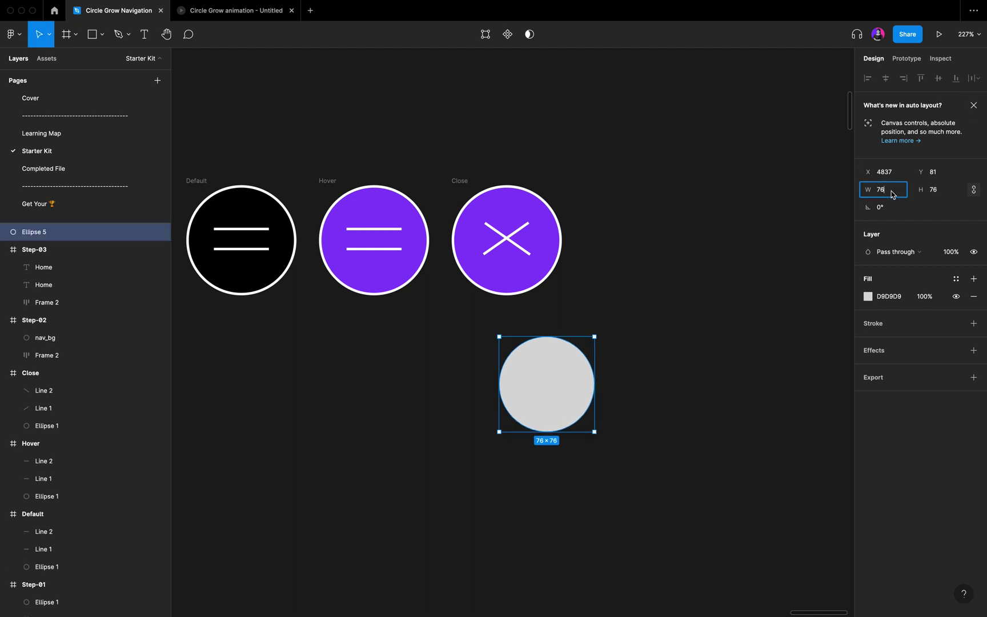
type("88")
key("Return")
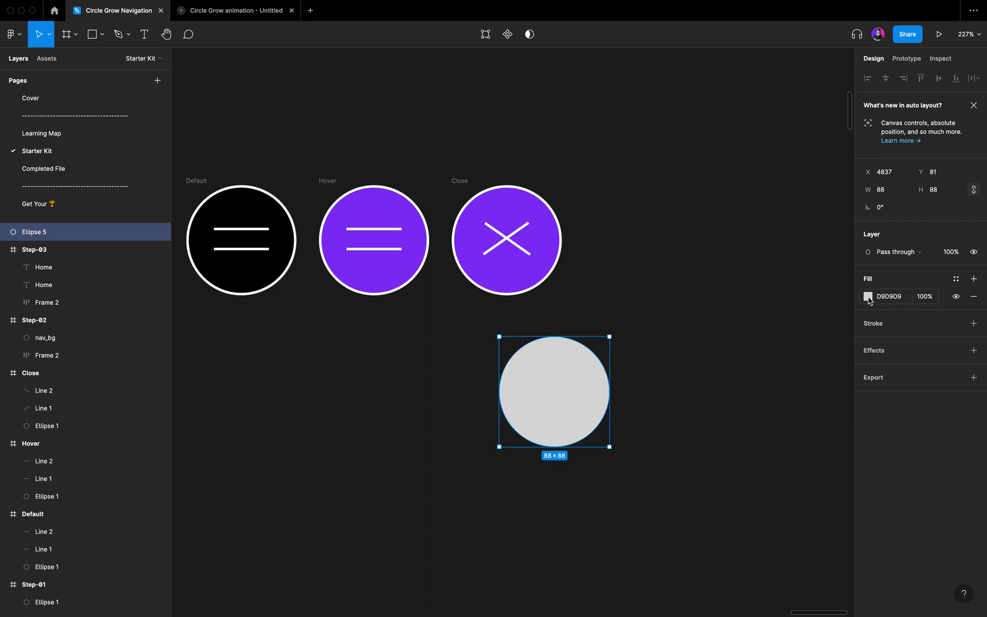
left_click(868, 298)
left_click_drag(788, 391, 723, 440)
left_click(844, 299)
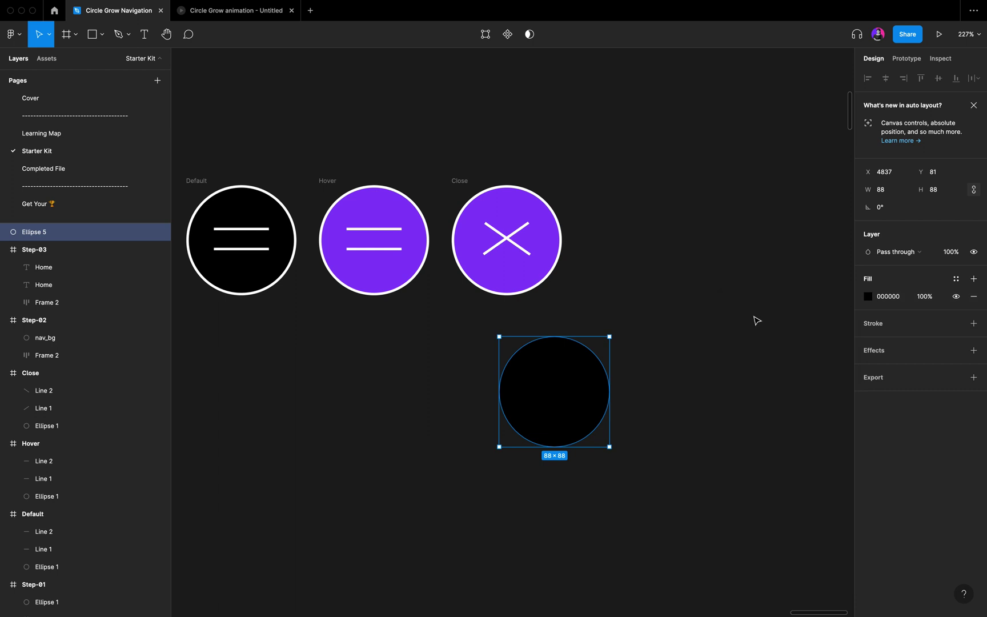
Place the black circle inside the Close frame at X 0, Y 0 and order it beneath the two cross lines
left_click_drag(542, 386, 505, 240)
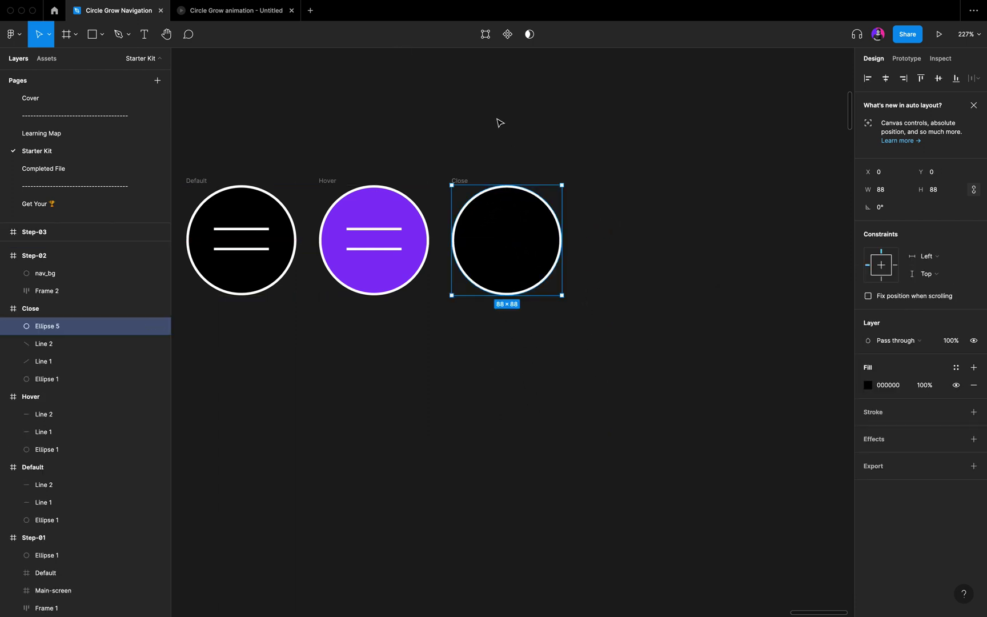
left_click_drag(79, 330, 80, 372)
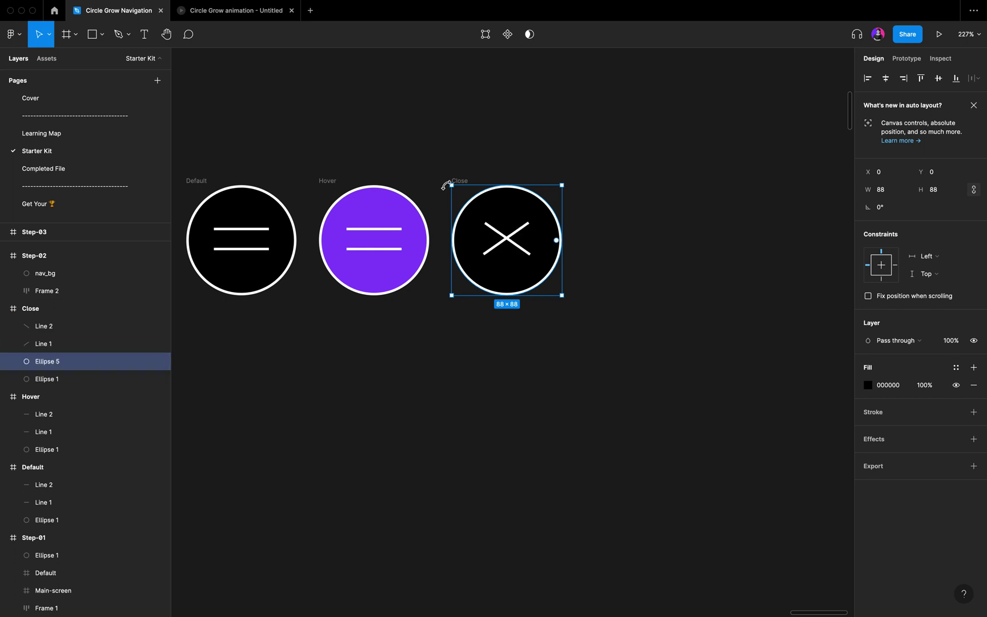
left_click(470, 172)
Duplicate the Close frame beside itself at X 4902, Y -40 and rename the copy Close-Hover
left_click(459, 181)
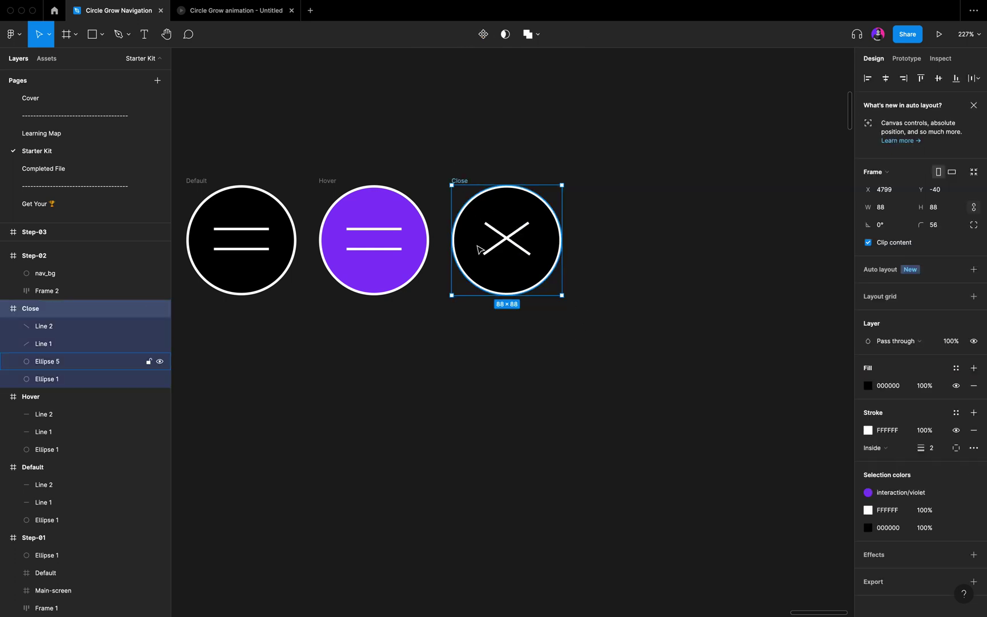
left_click_drag(487, 240, 614, 241)
double_click(613, 241)
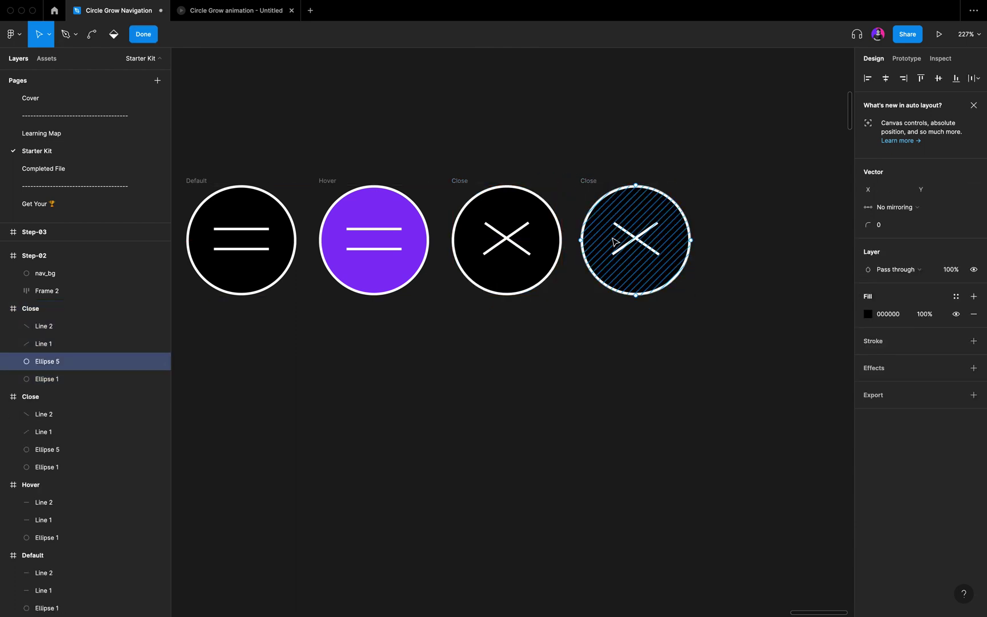
key("Escape")
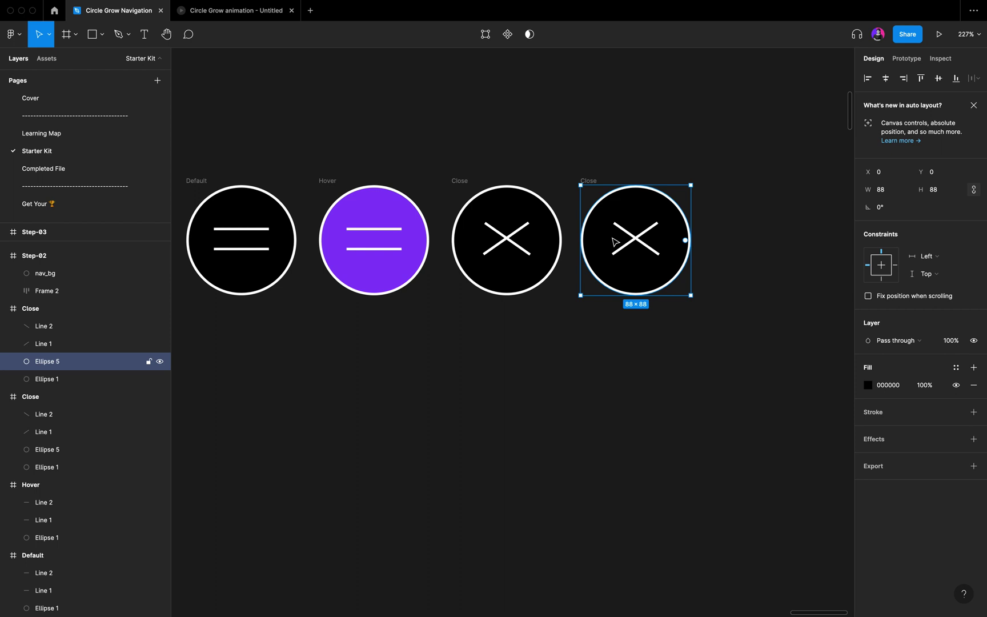
double_click(590, 180)
key("Right")
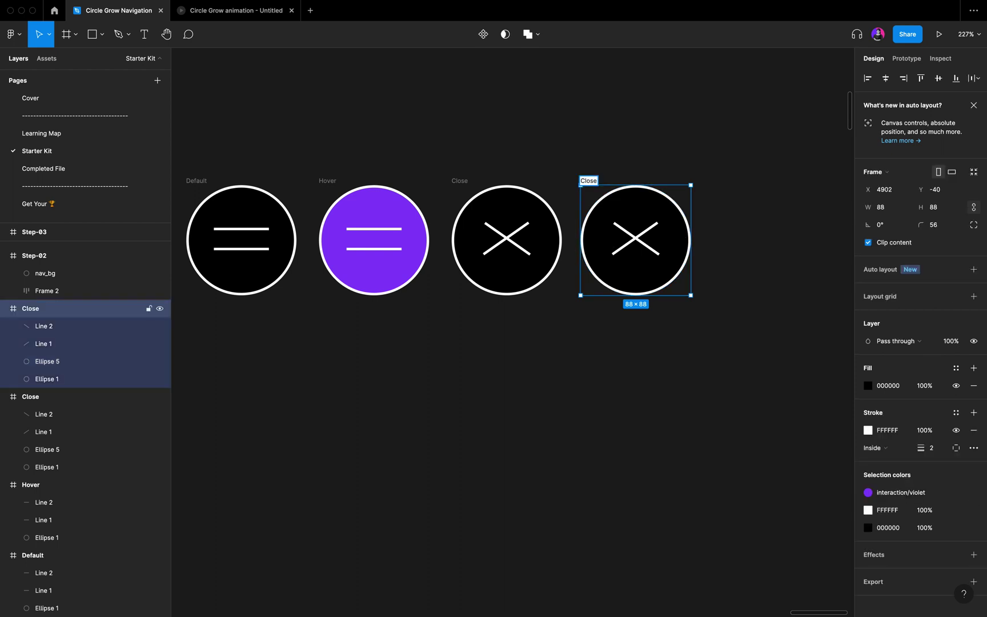
key("Return")
Move the black circle in the Close frame straight down to Y 88, outside the frame's clipped area
left_click(489, 212)
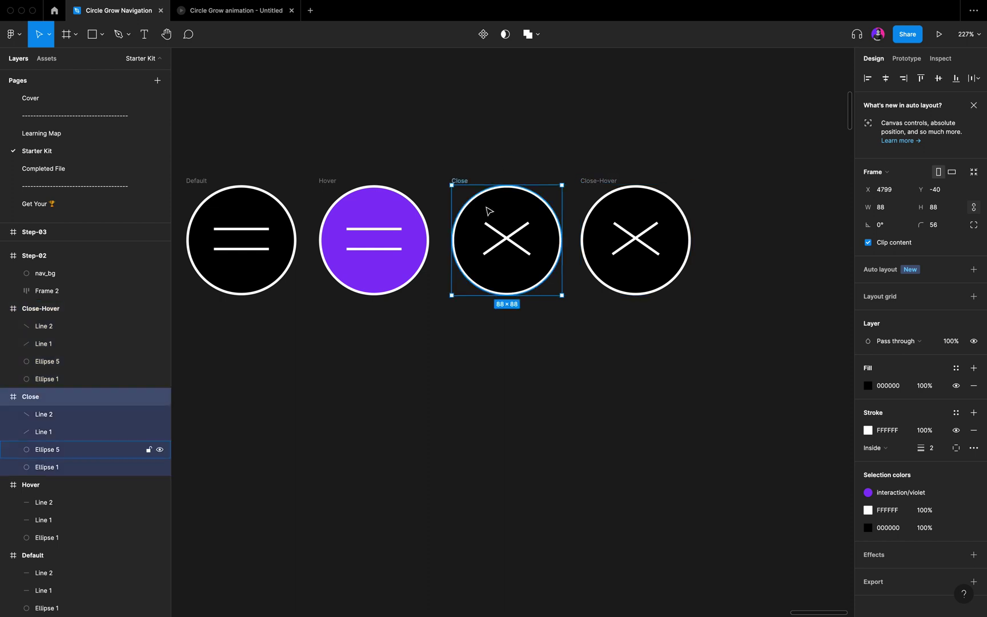
left_click(489, 211)
key("Down")
key("Down")
key("Down")
key("Down")
key("Down")
key("Down")
key("Down")
key("Down")
key("Down")
key("Down")
key("Down")
key("Down")
key("Down")
key("Down")
key("Down")
key("Down")
key("Down")
key("Down")
key("Down")
key("Down")
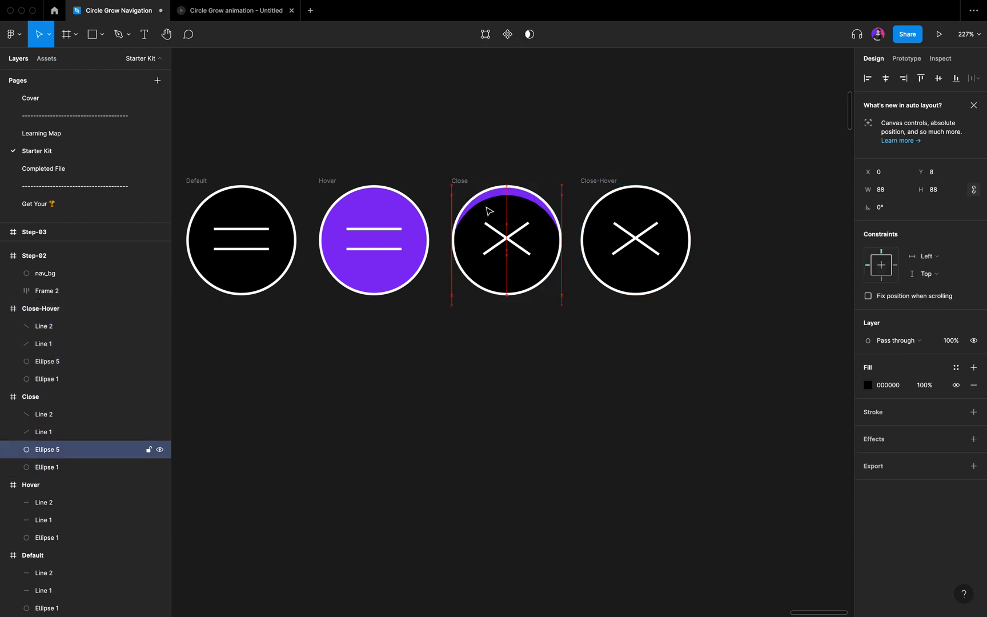
key("Down")
key("Down")
key("Down")
key("Down")
key("Down")
key("Down")
key("Down")
key("Down")
key("Down")
key("Down")
key("Down")
key("Down")
key("Down")
key("Down")
key("Down")
key("Down")
key("Down")
key("Down")
key("Down")
key("Down")
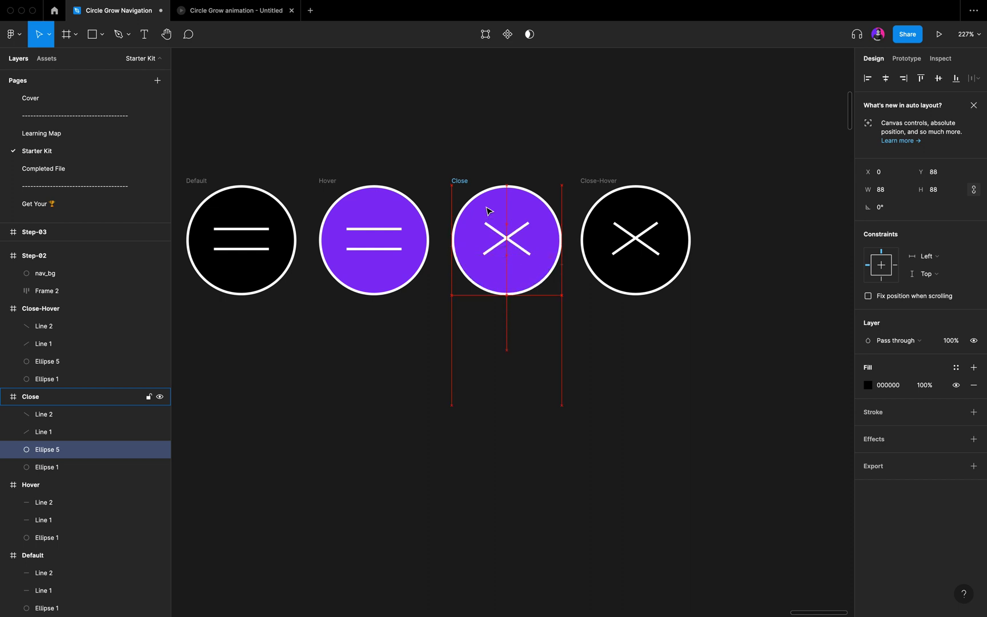
key("Escape")
Convert the Default, Hover, Close and Close-Hover frames into separate components and combine them as variants
scroll(418, 382, "down", 5)
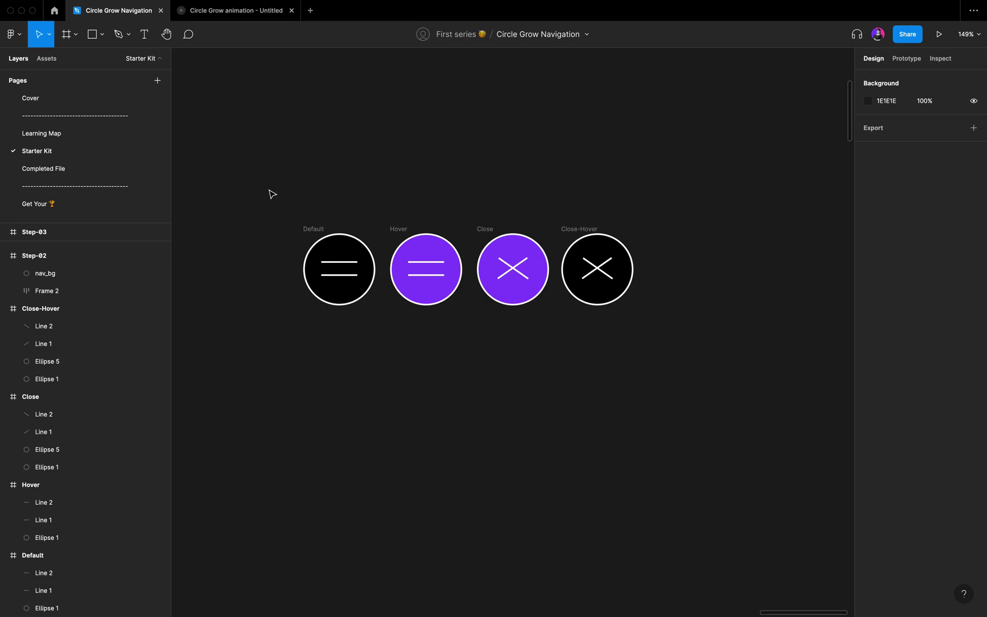
left_click_drag(272, 195, 694, 336)
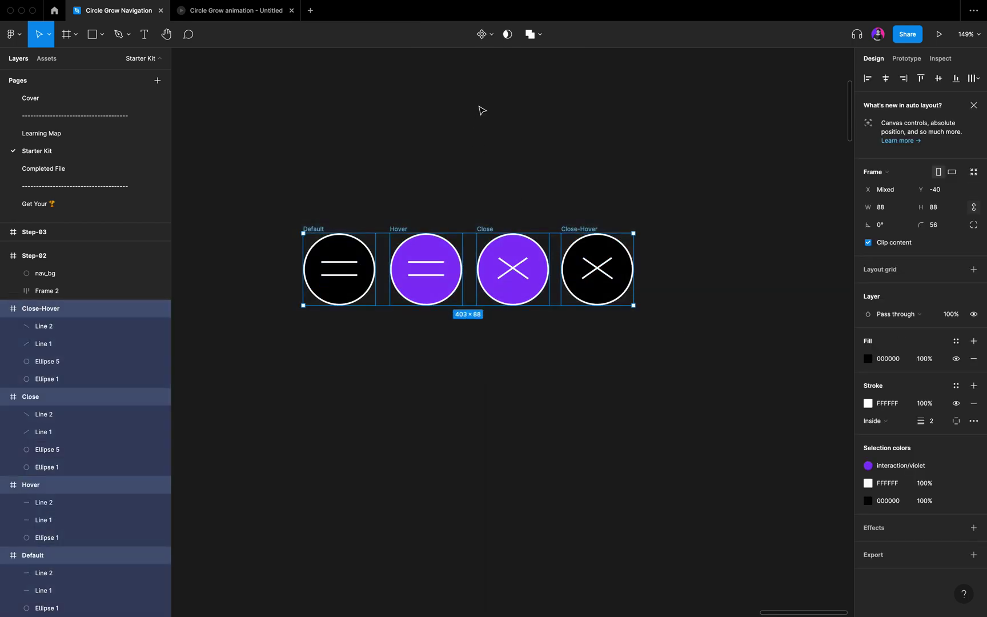
left_click(491, 35)
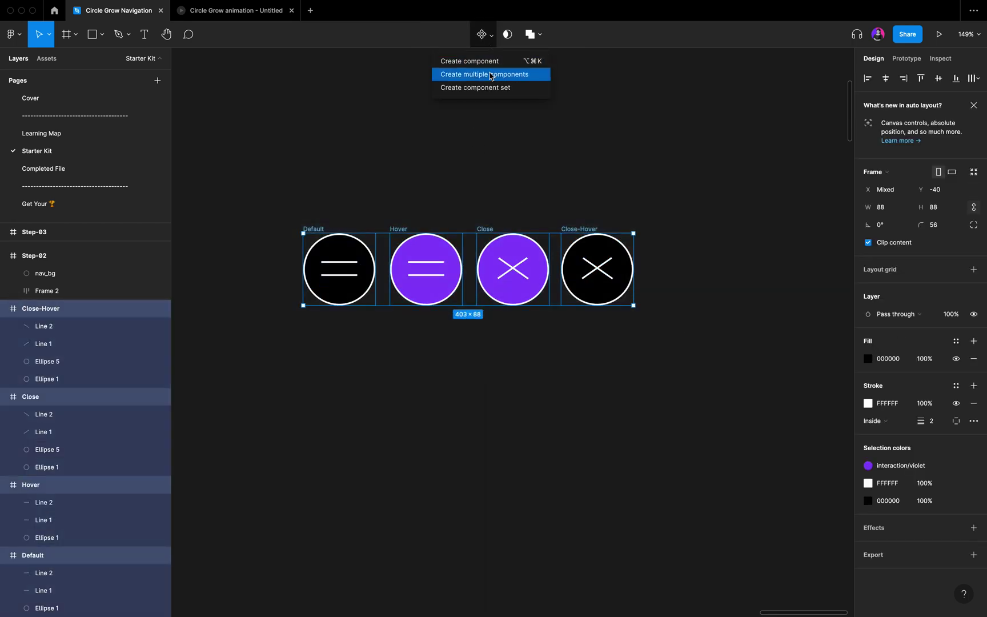
left_click(491, 75)
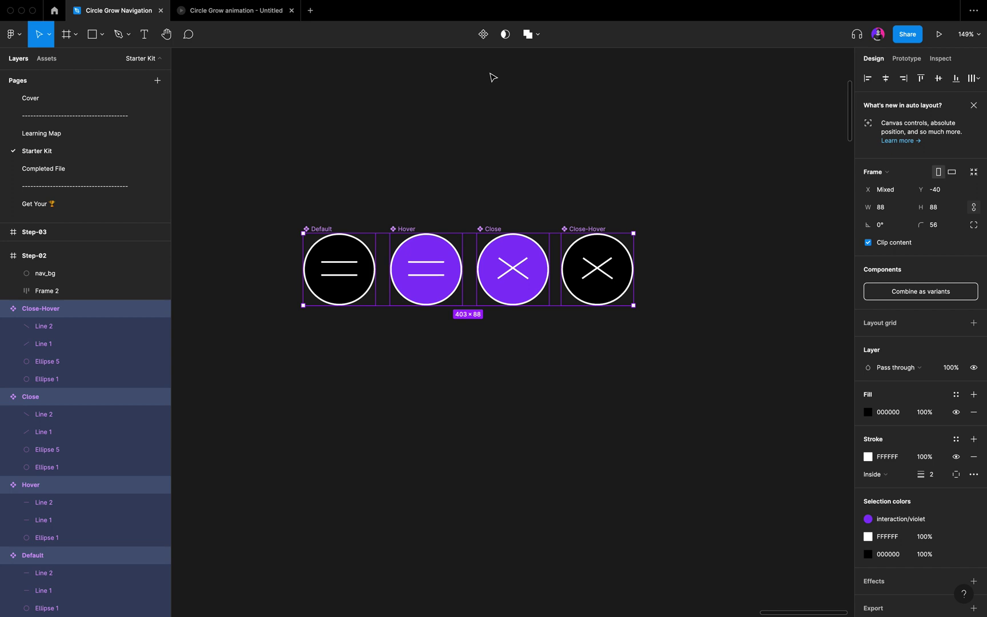
left_click(935, 291)
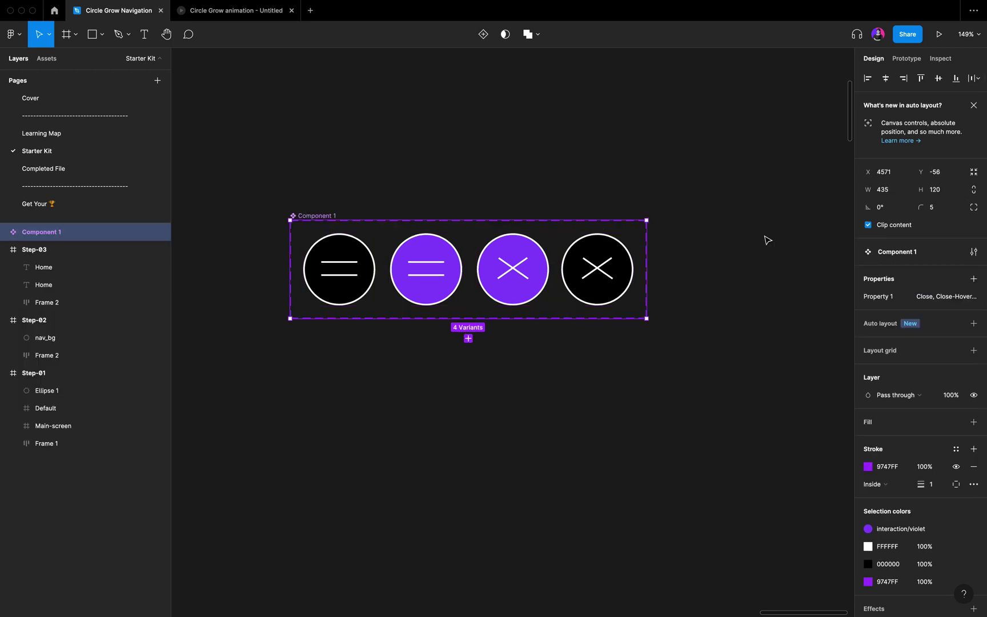
Rename the combined component set NAv-Menu
double_click(322, 215)
type("NAv-Menu")
key("Return")
Add a prototype interaction that changes the Default variant to the Hover variant while hovering
key("shift+e")
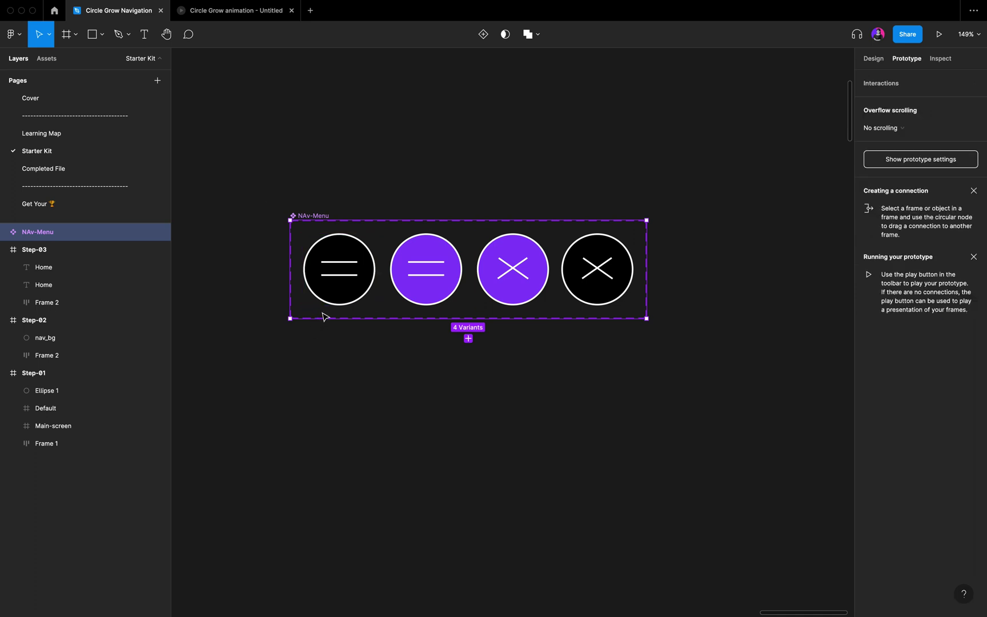
left_click(342, 286)
scroll(383, 257, "up", 5)
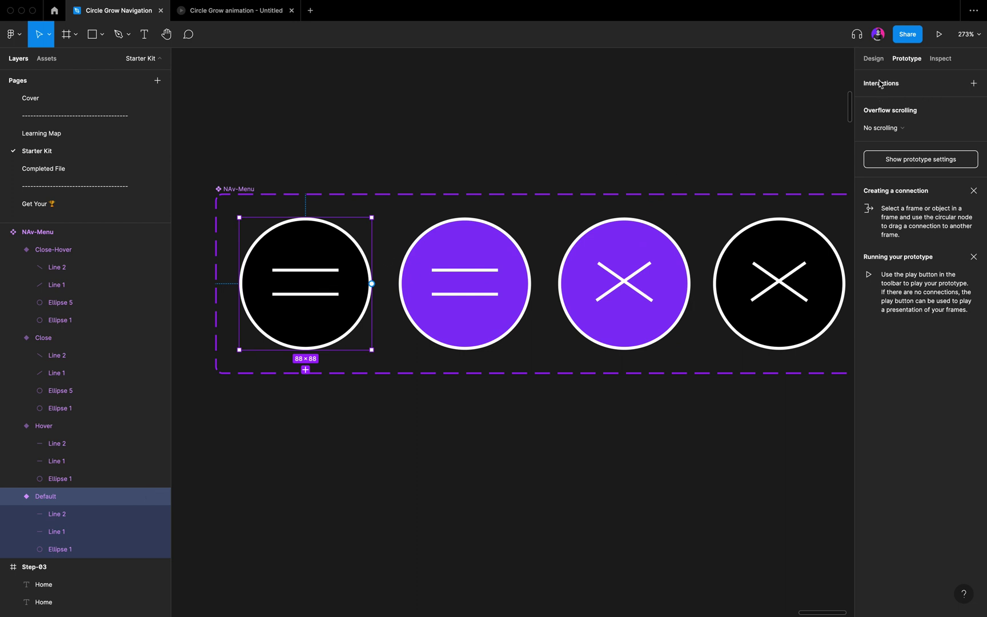
left_click(875, 59)
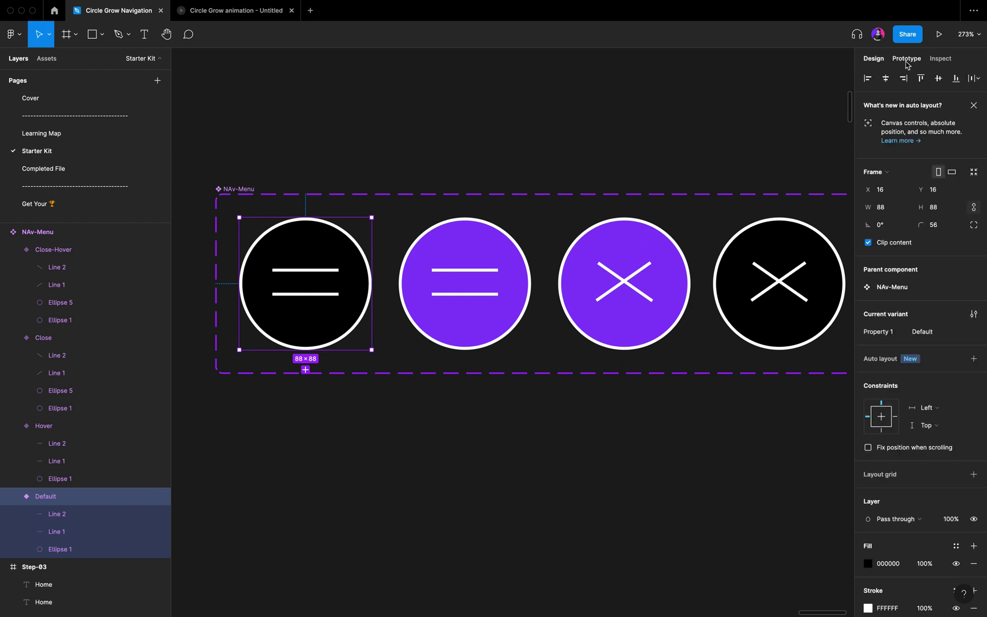
left_click(908, 62)
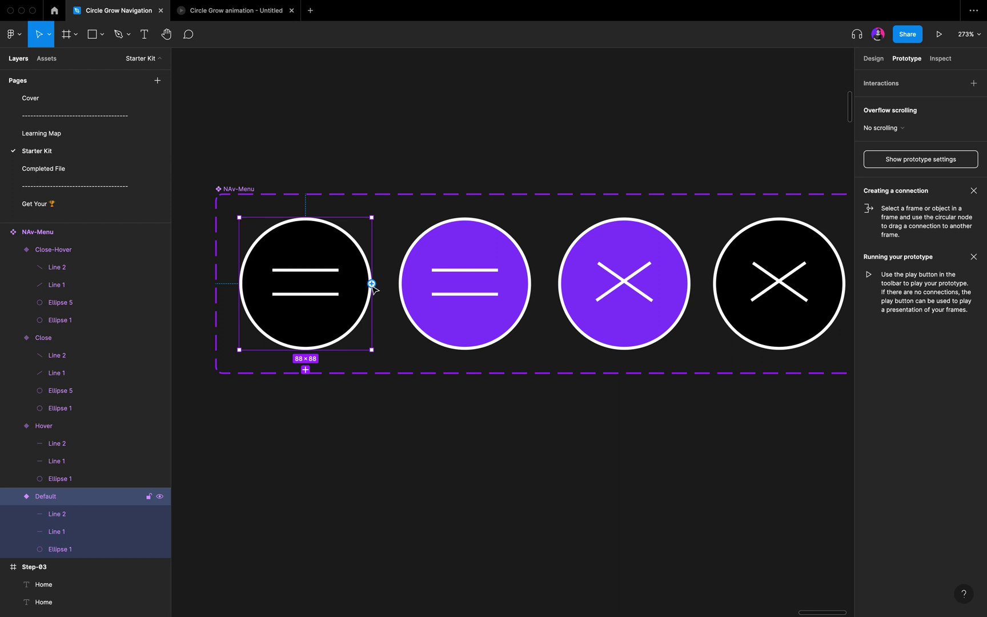
left_click_drag(372, 284, 460, 284)
left_click(785, 129)
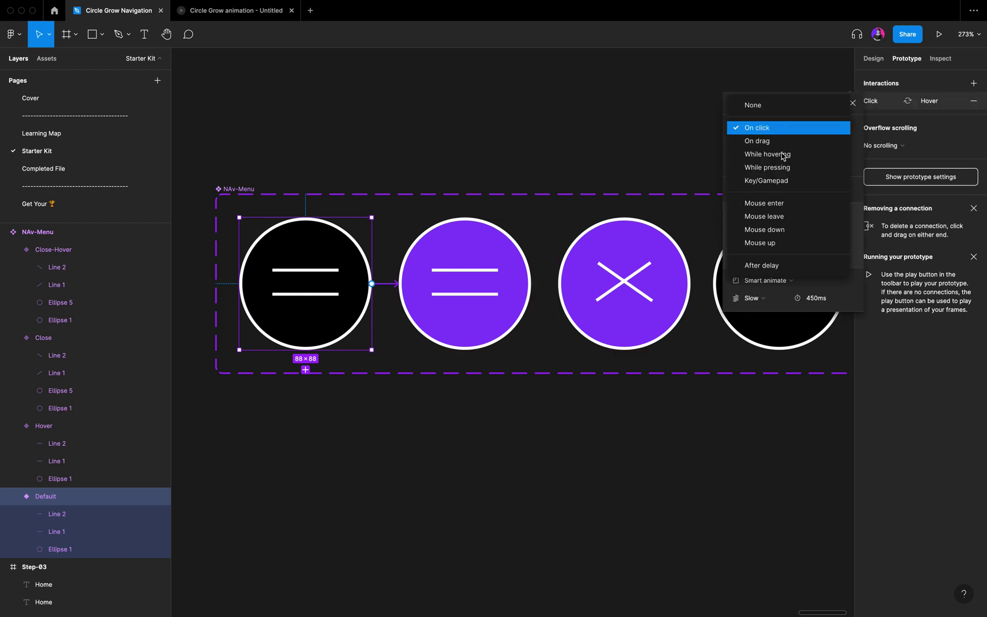
left_click(783, 155)
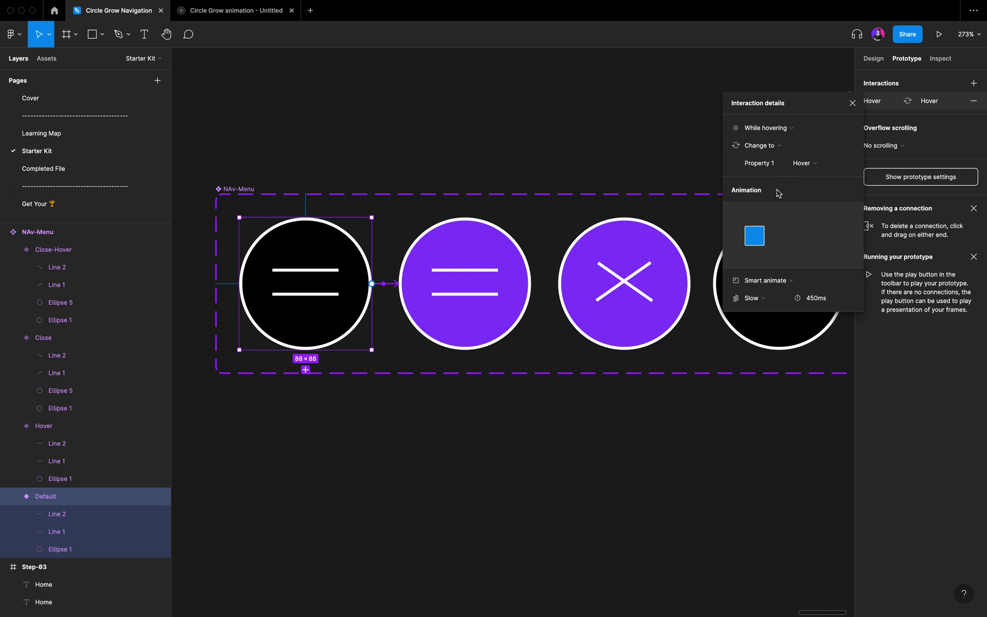
Set the easing of the Default-to-Hover interaction to Ease out and finish editing its details
left_click(768, 297)
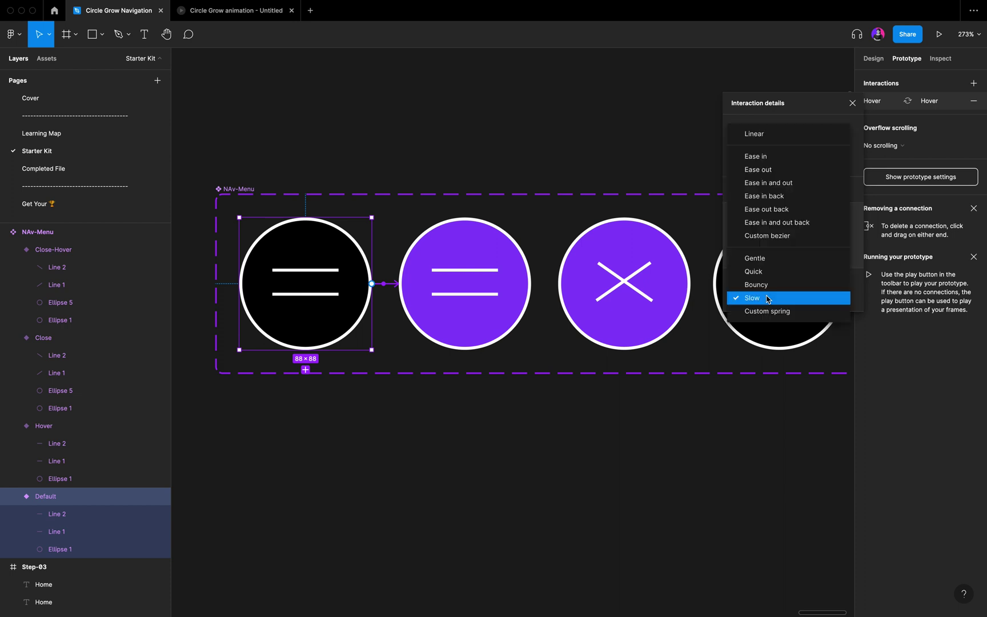
left_click(758, 172)
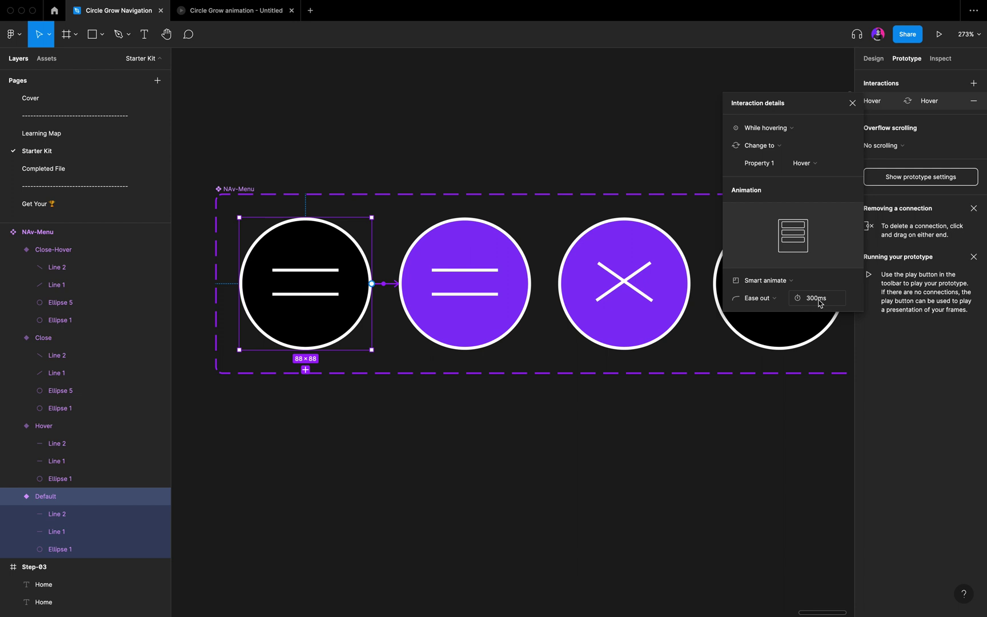
left_click(853, 104)
Add a prototype interaction that changes the Close variant to Close-Hover while hovering
left_click(632, 287)
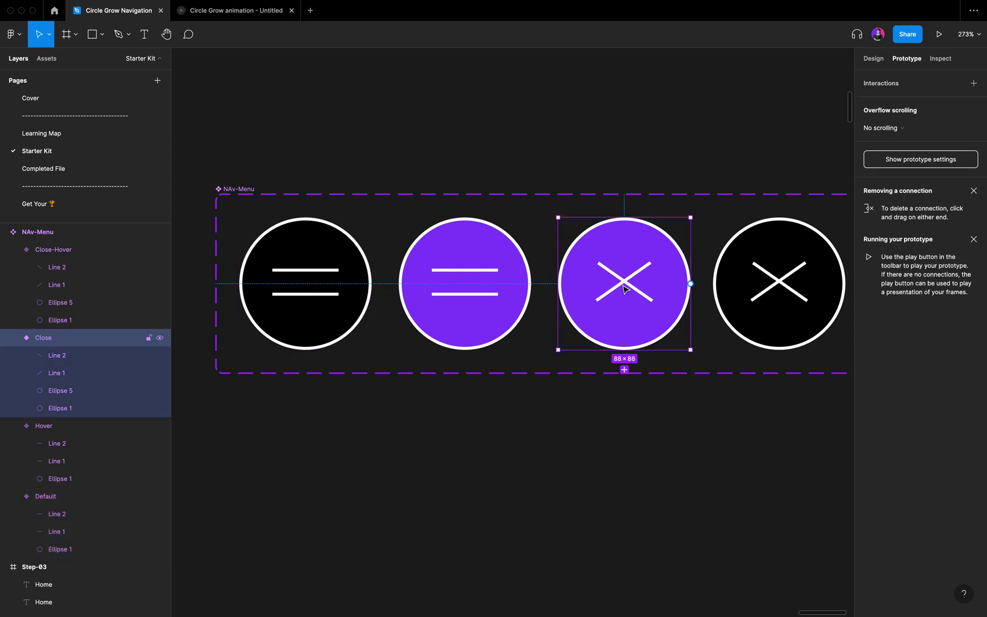
scroll(625, 290, "right", 2)
scroll(624, 289, "right", 2)
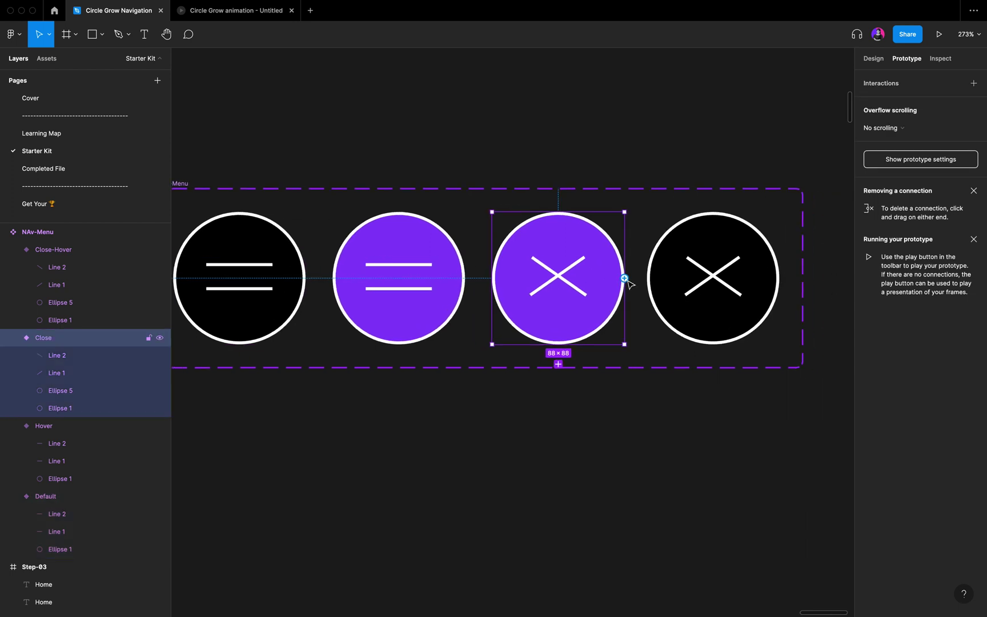
left_click_drag(624, 279, 665, 280)
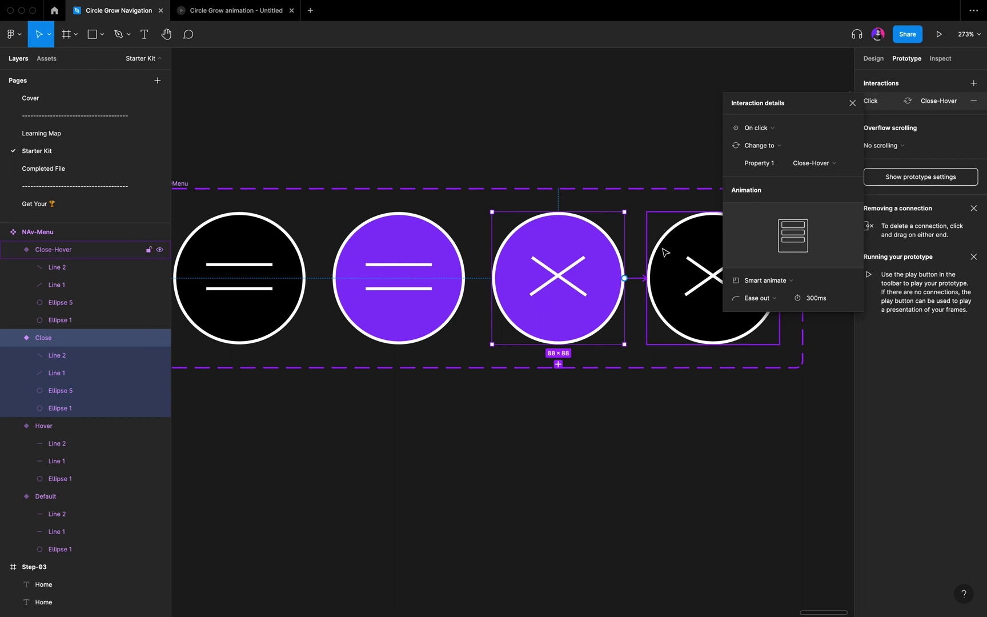
left_click(781, 129)
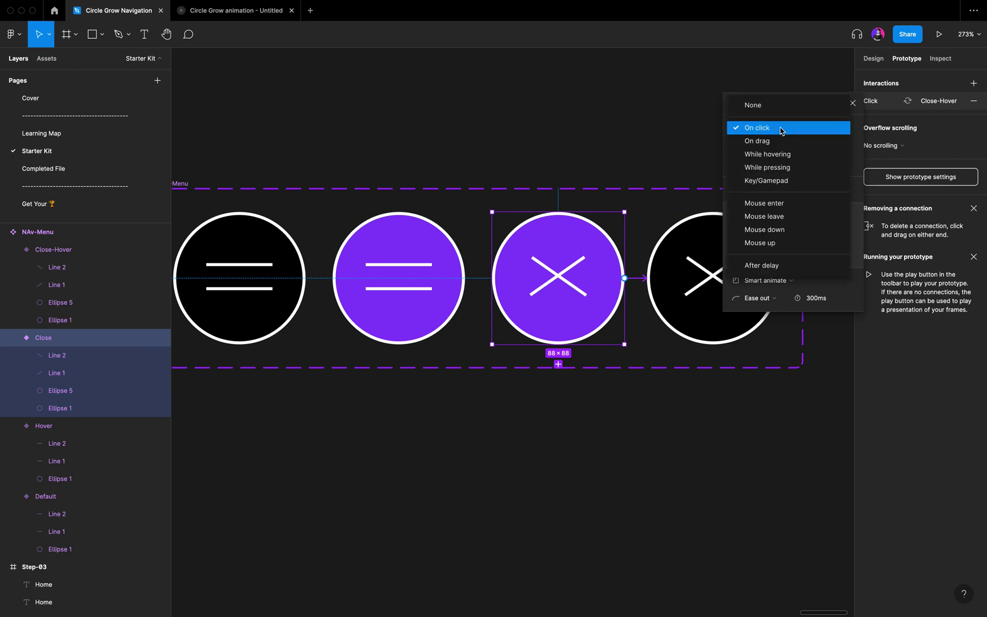
left_click(783, 159)
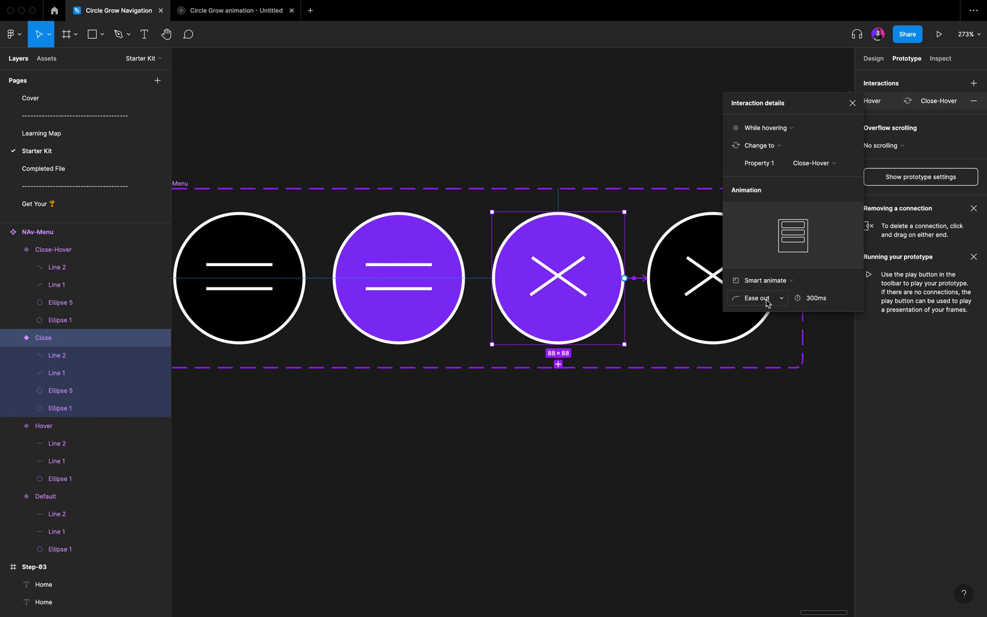
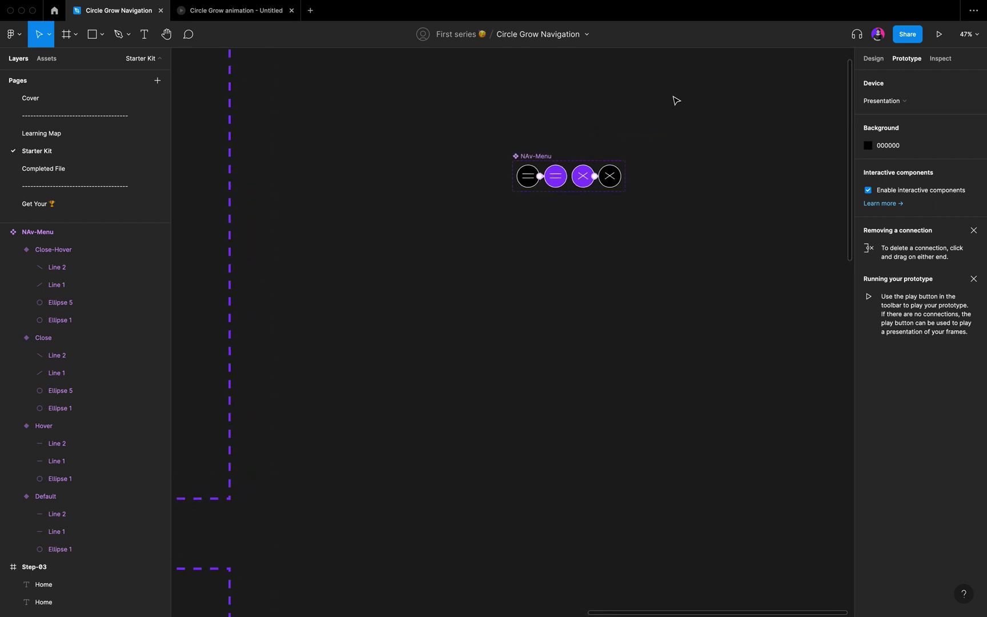
Copy the Main-screen frame from Step-01 and place the duplicate on the empty canvas beside the NAv-Menu component set
scroll(676, 100, "down", 10)
scroll(676, 101, "down", 3)
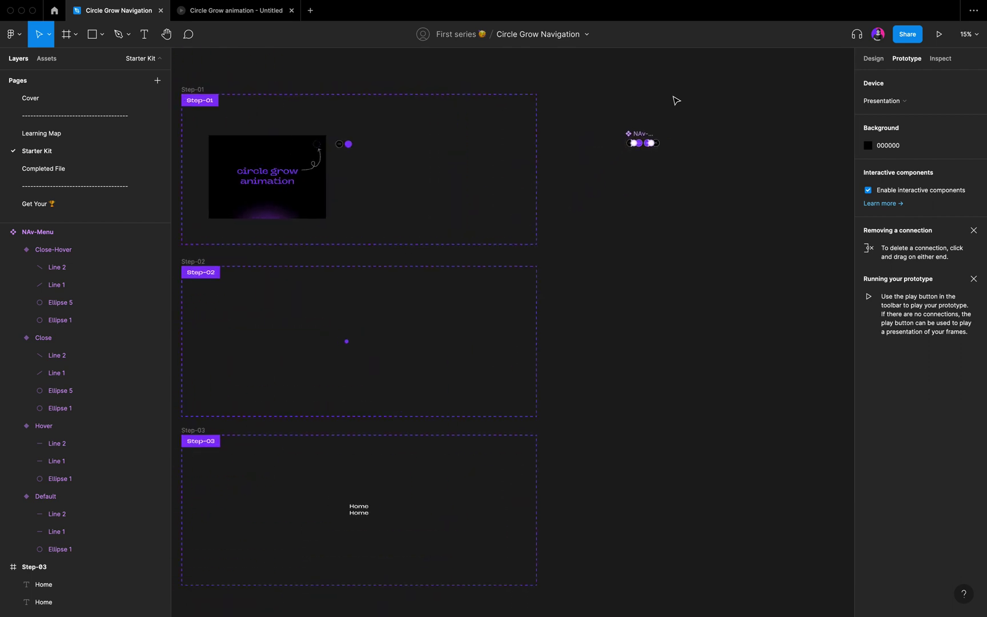
scroll(457, 137, "left", 2)
left_click(316, 175)
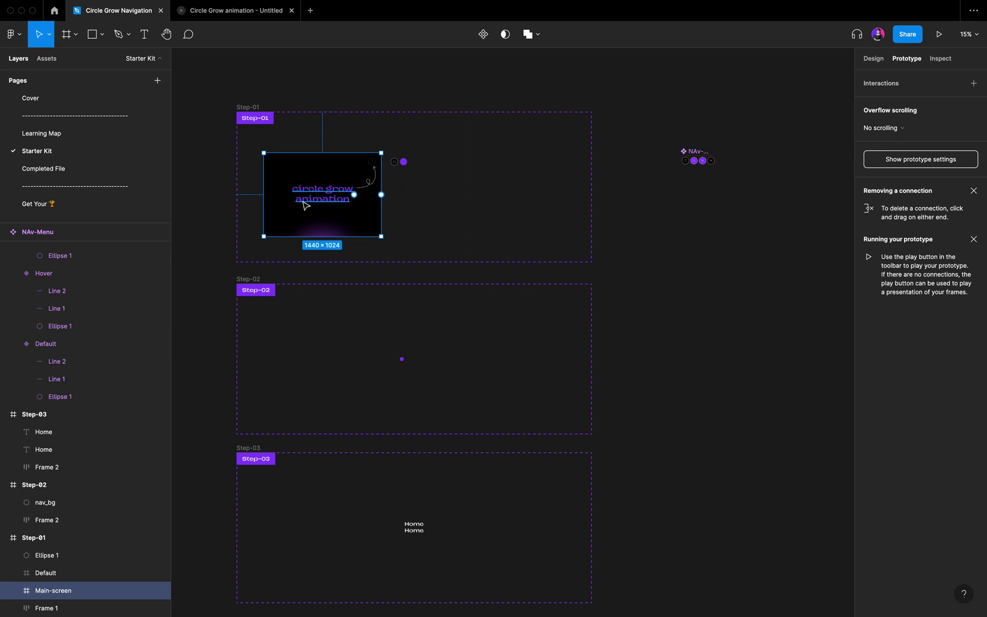
scroll(317, 199, "up", 5)
scroll(316, 199, "up", 1)
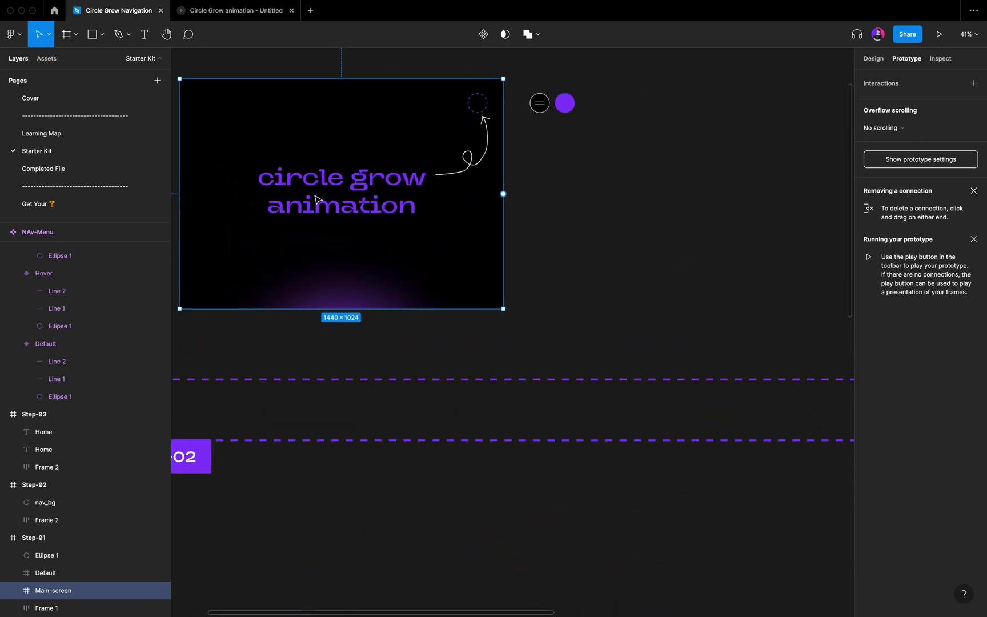
scroll(316, 199, "down", 6)
scroll(319, 198, "right", 3)
left_click(415, 206)
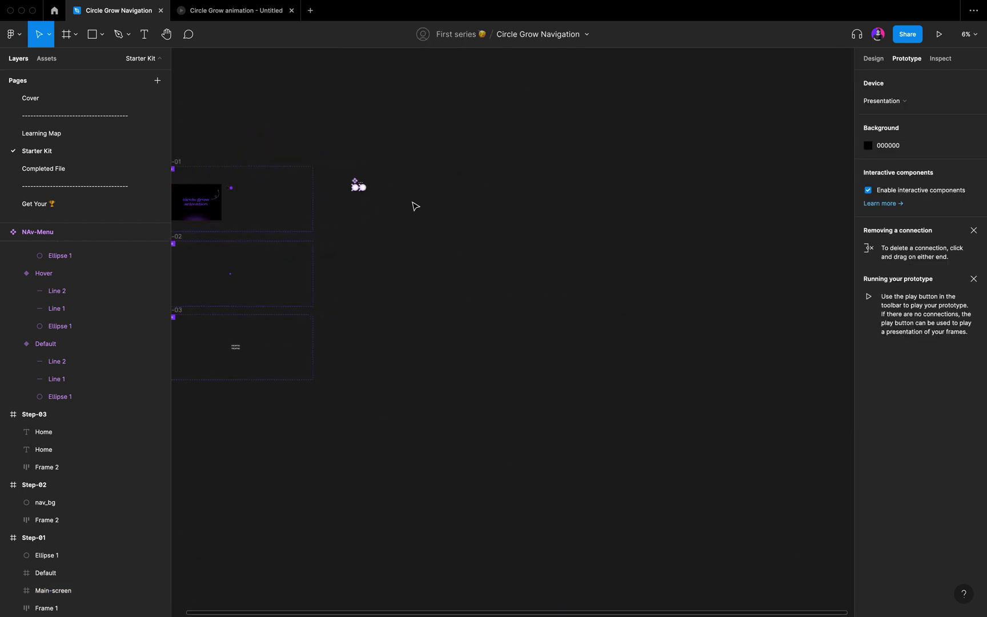
key("super+v")
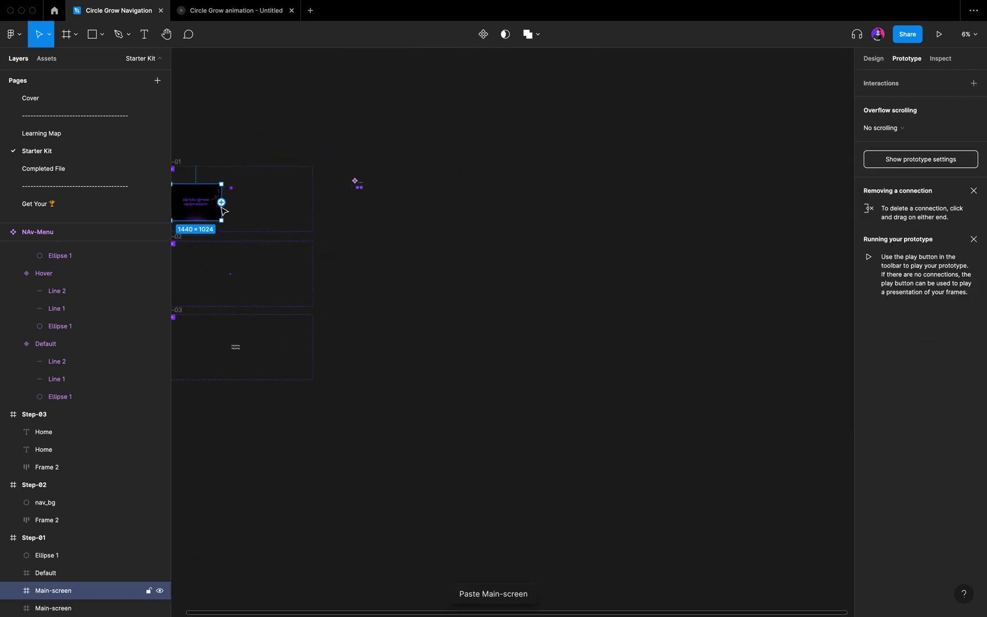
left_click_drag(204, 211, 418, 203)
scroll(466, 175, "up", 5)
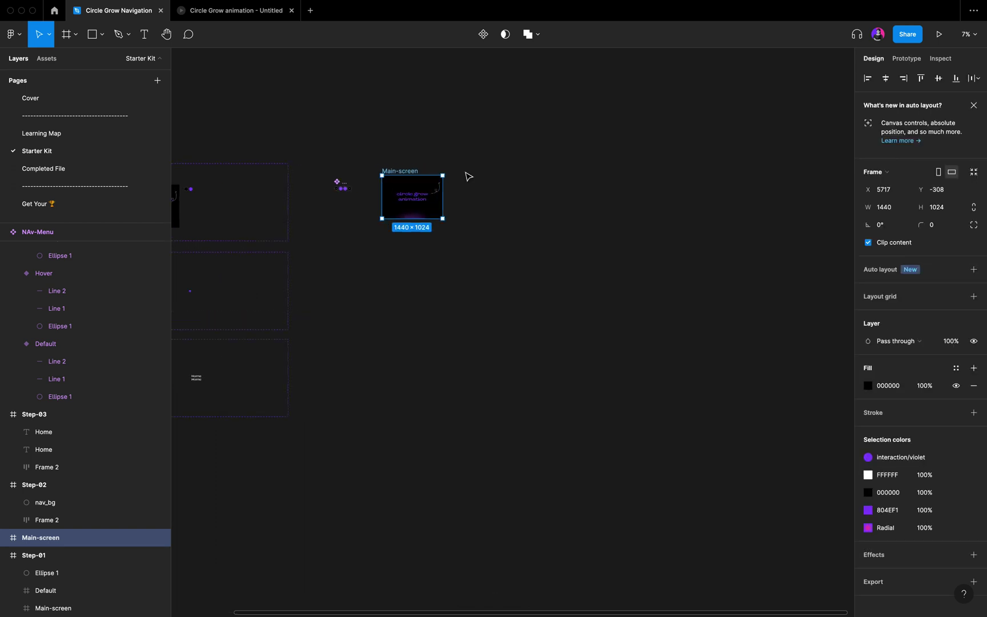
scroll(466, 175, "up", 5)
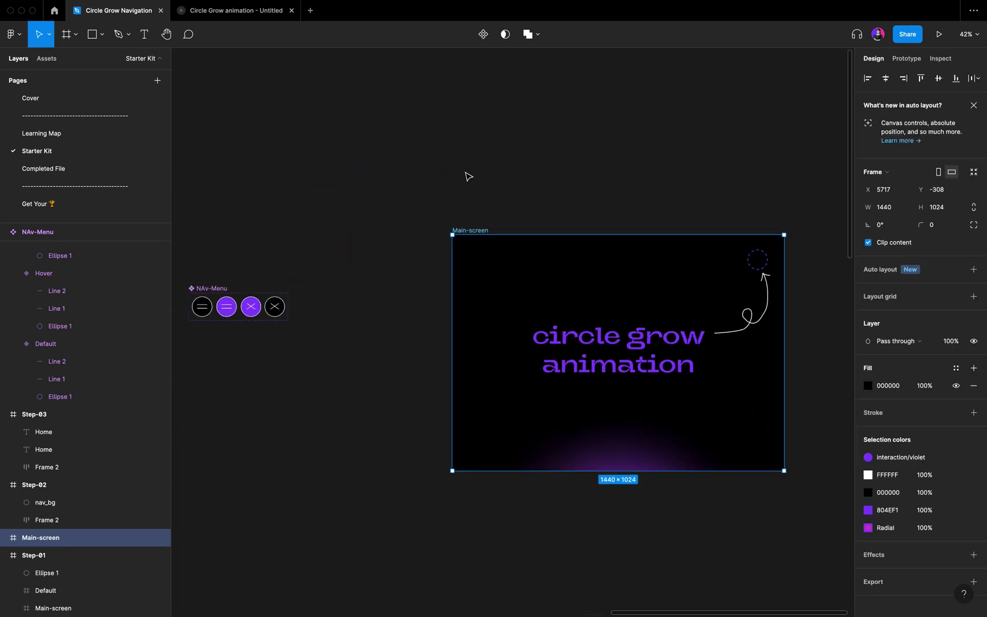
Copy the Default NAv-Menu variant into the duplicated Main-screen and align the instance over the dashed circle at X 1281, Y 64
left_click(220, 263)
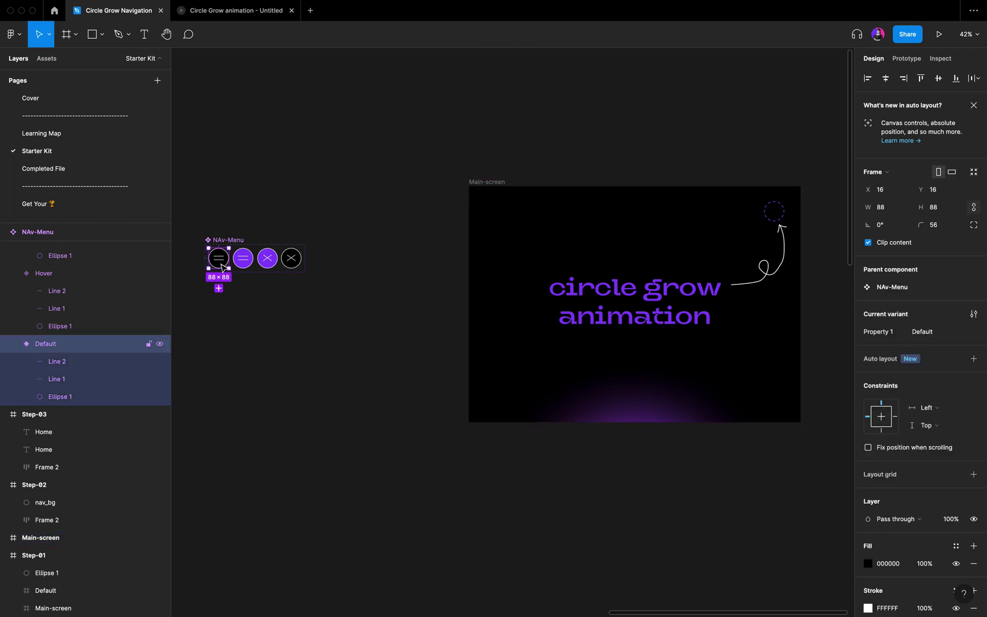
left_click(480, 181)
scroll(595, 253, "right", 4)
scroll(680, 234, "up", 8)
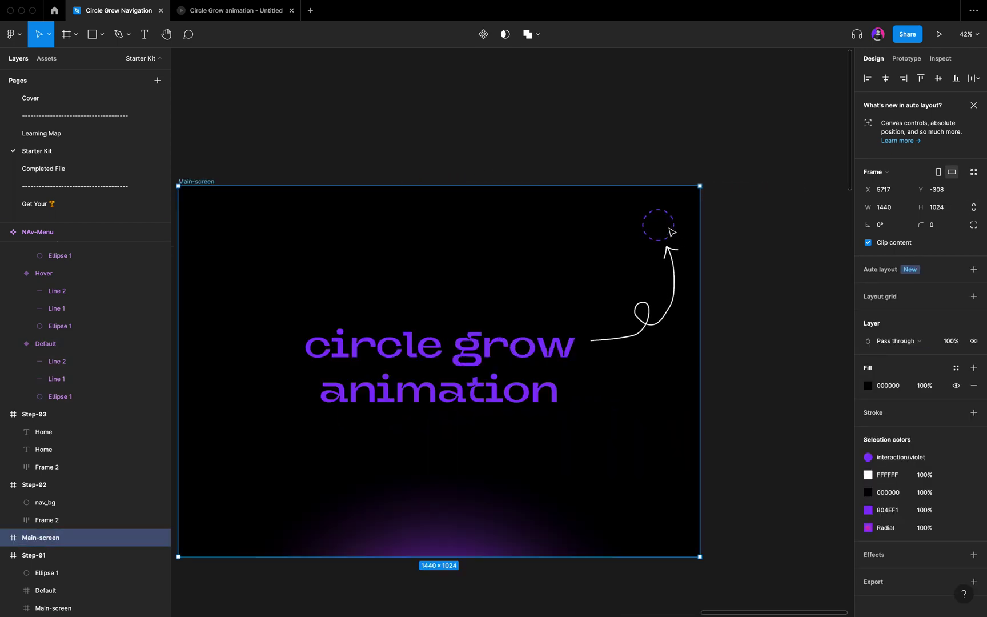
key("super+v")
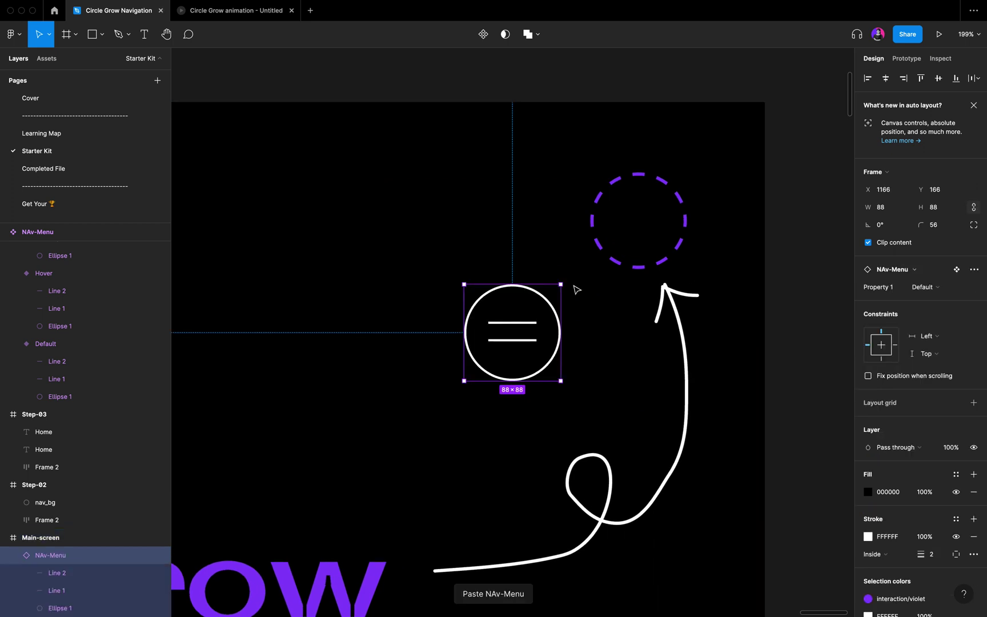
left_click_drag(507, 359, 632, 247)
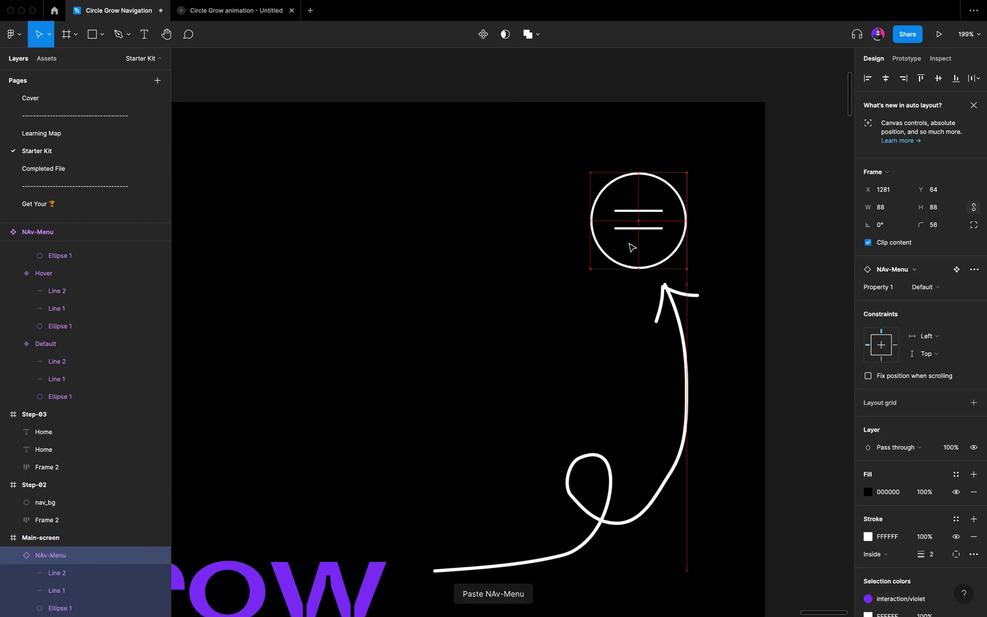
left_click(472, 377)
scroll(472, 377, "down", 5)
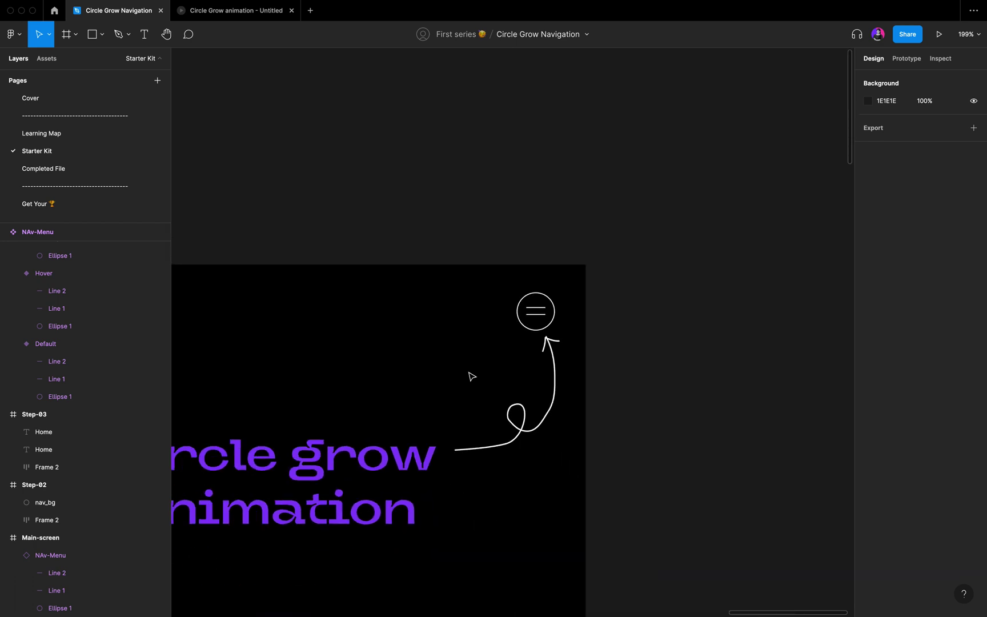
scroll(472, 376, "left", 3)
scroll(464, 379, "down", 5)
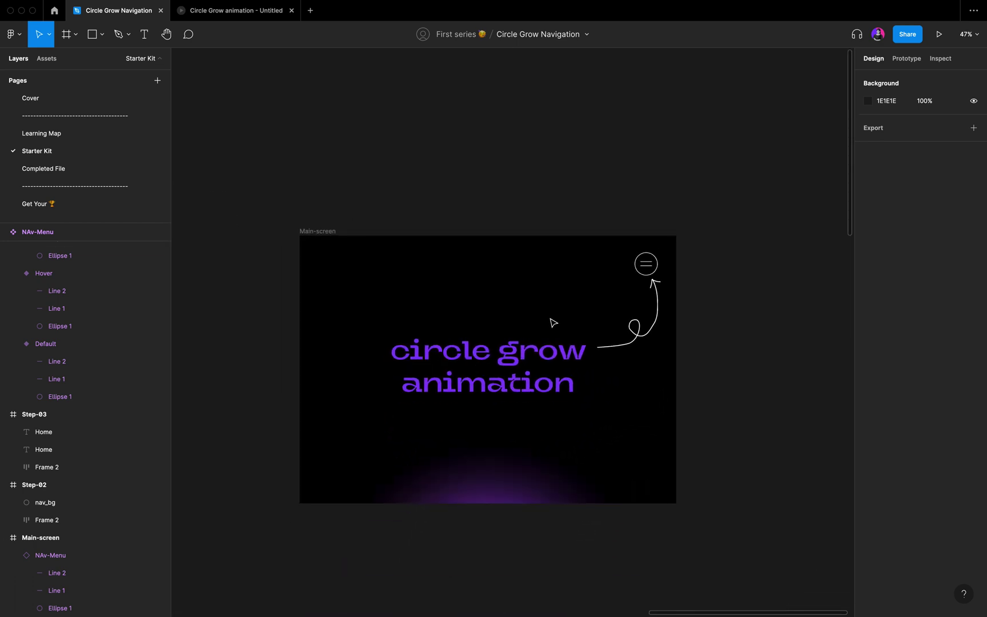
Make the duplicated Main-screen a flow starting point and preview the menu icon's hover animation
left_click(318, 231)
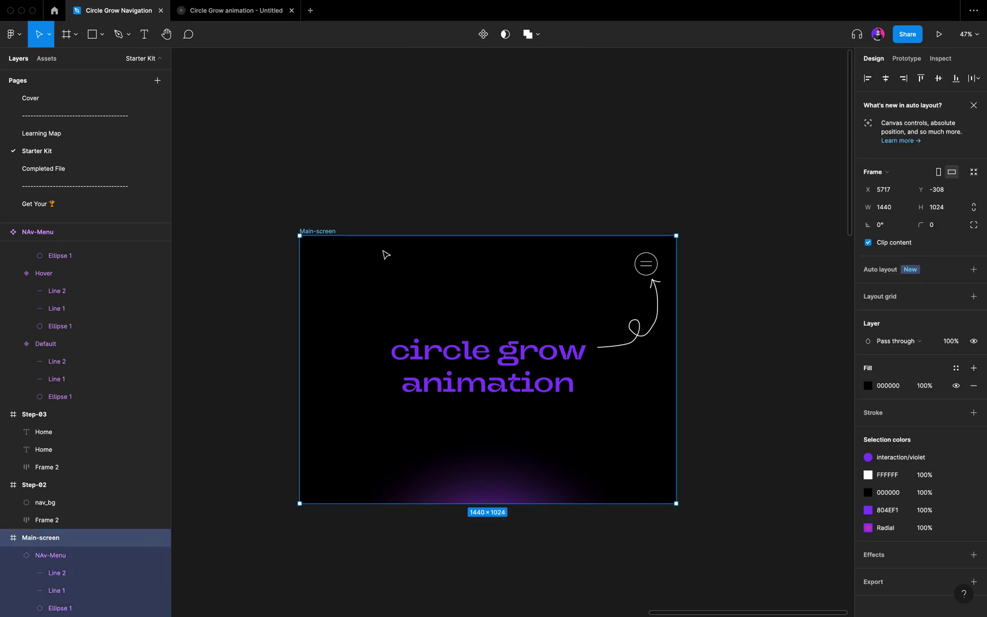
key("shift+e")
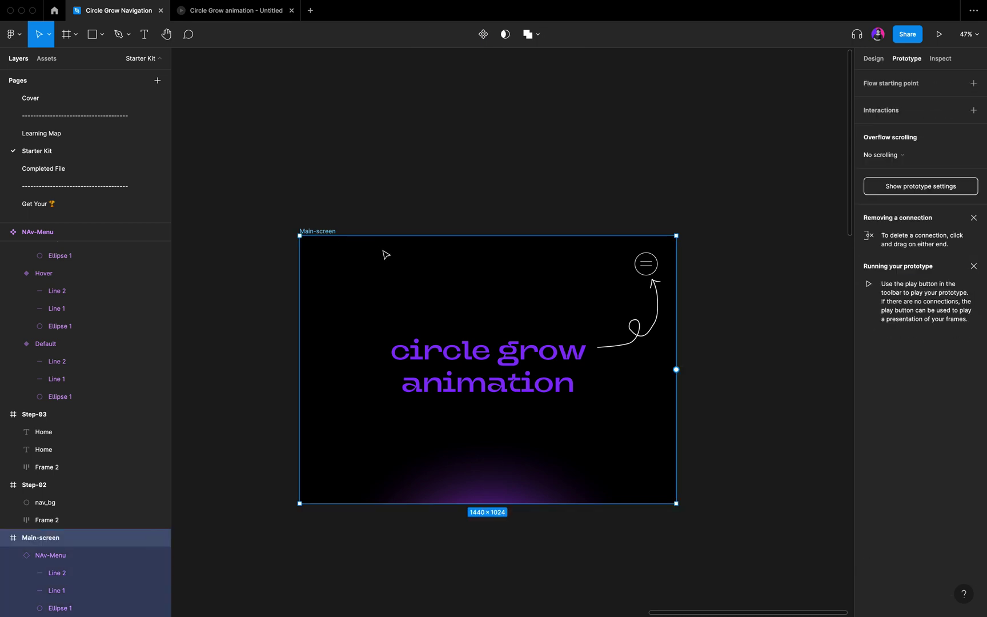
left_click(974, 85)
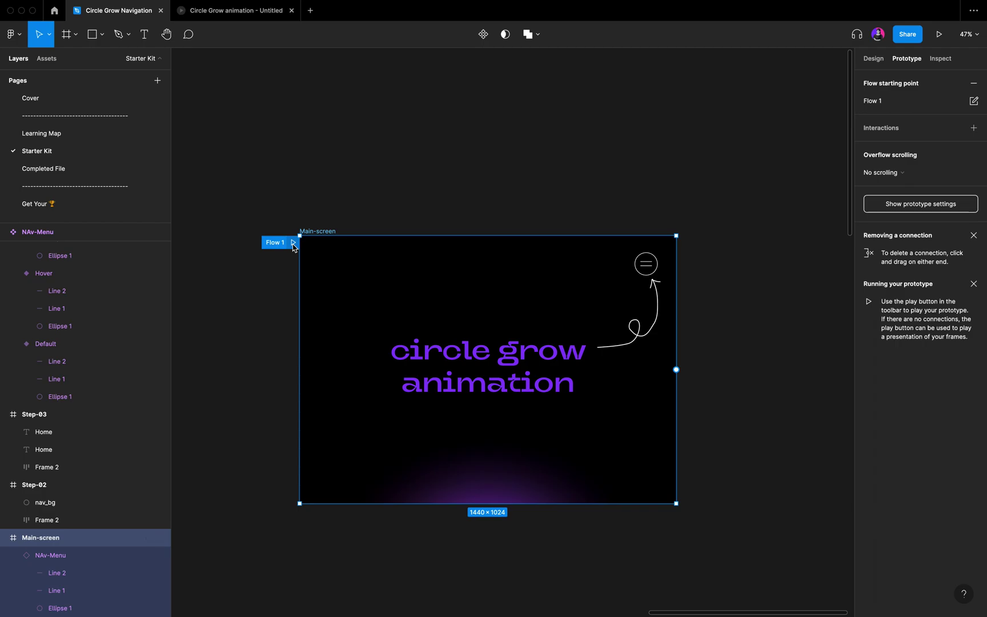
left_click(294, 243)
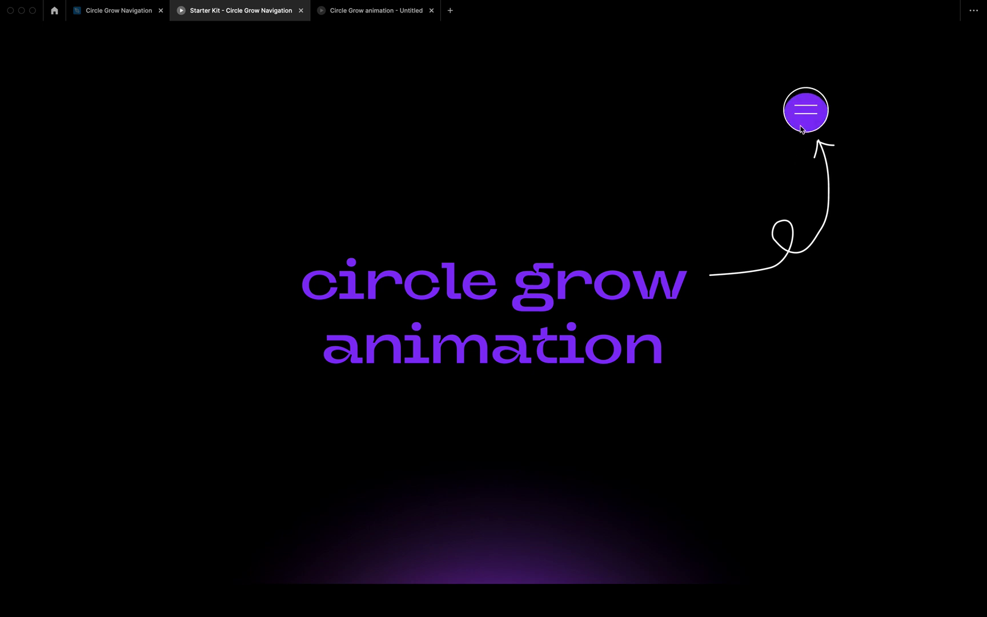
left_click(119, 15)
Switch the NAv-Menu instance on Main-screen to the Close variant and preview its hover animation
left_click(642, 273)
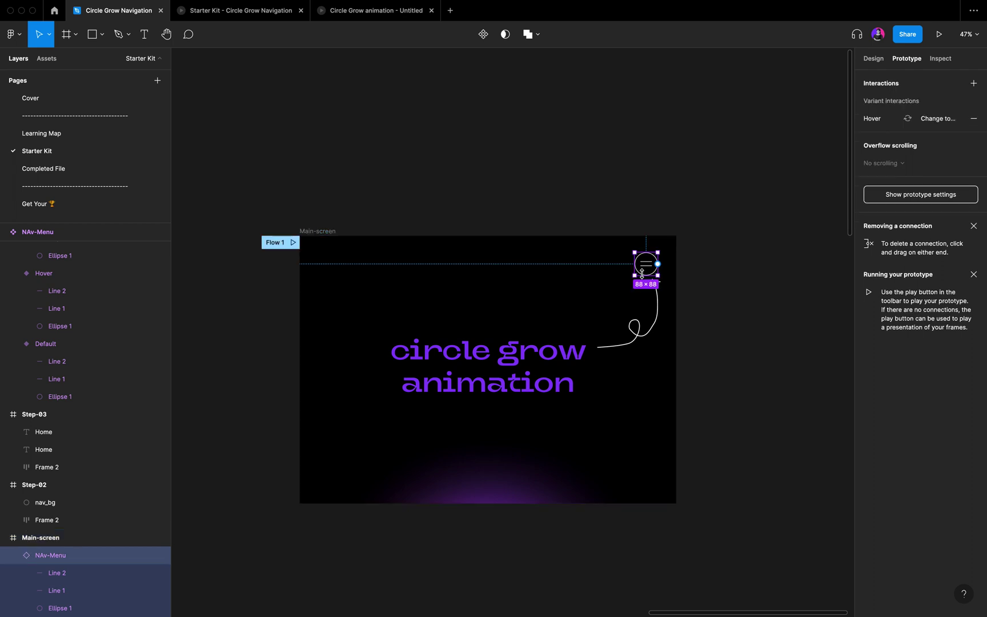
key("shift+e")
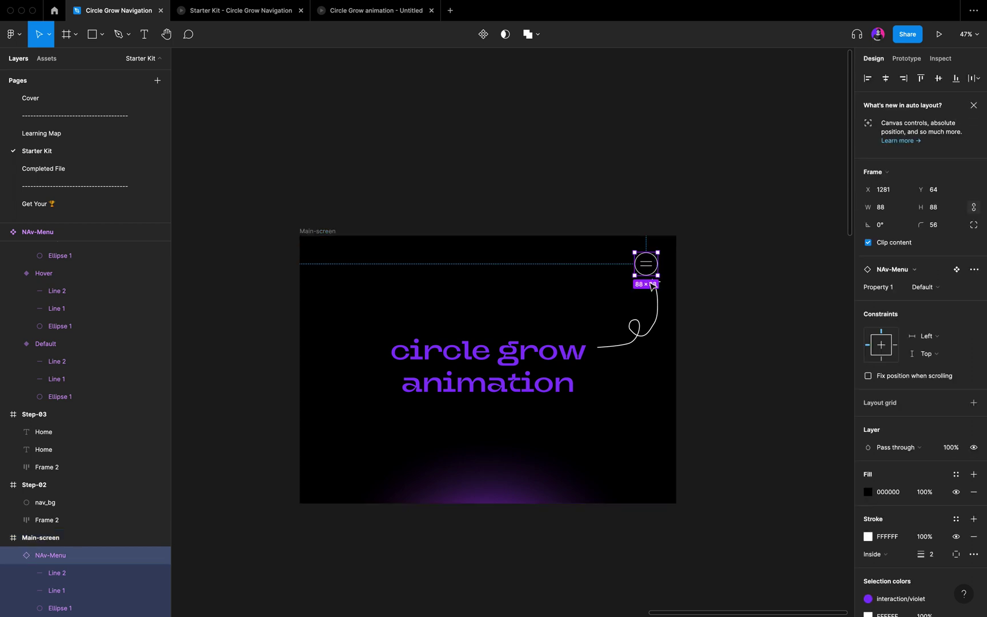
left_click(930, 297)
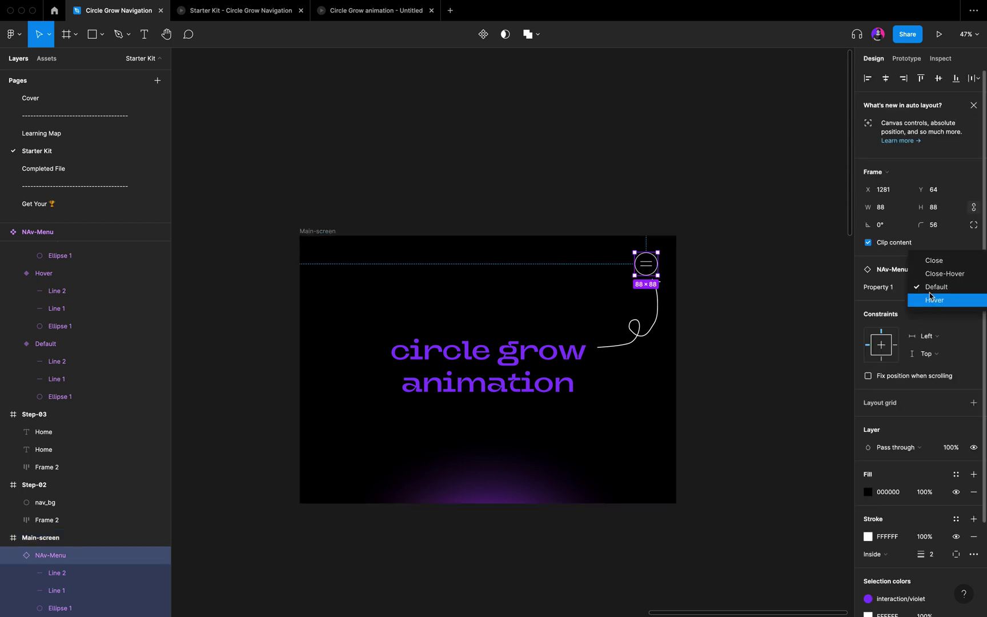
left_click(933, 258)
left_click(319, 231)
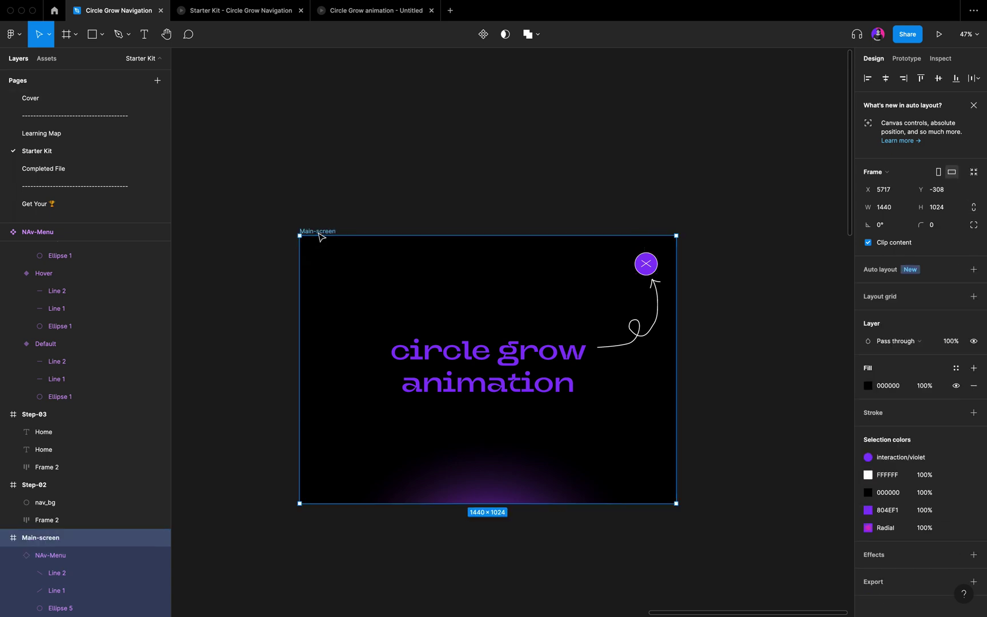
key("alt+9")
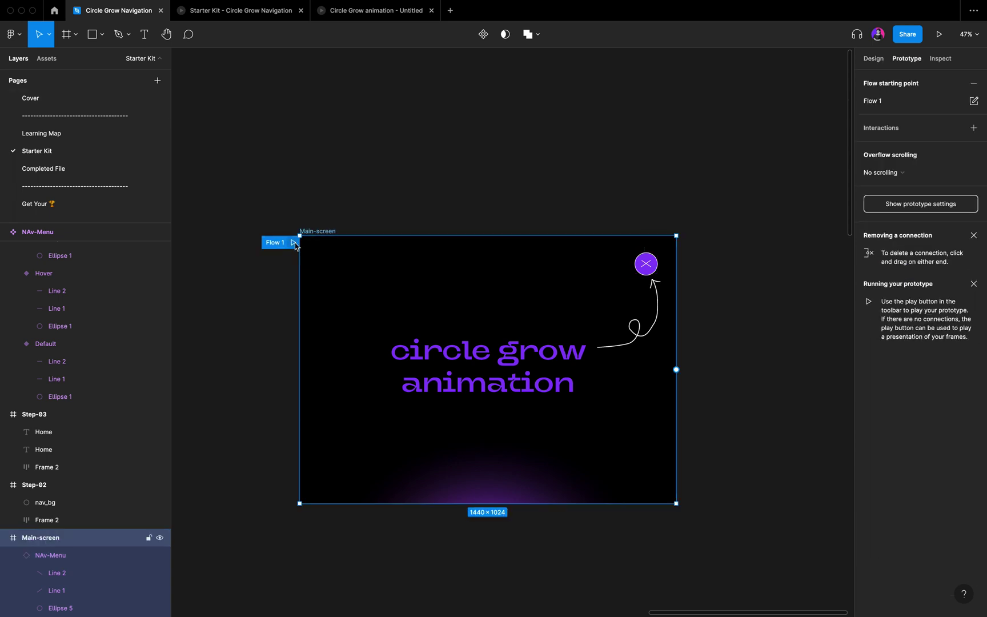
key("super+alt+Return")
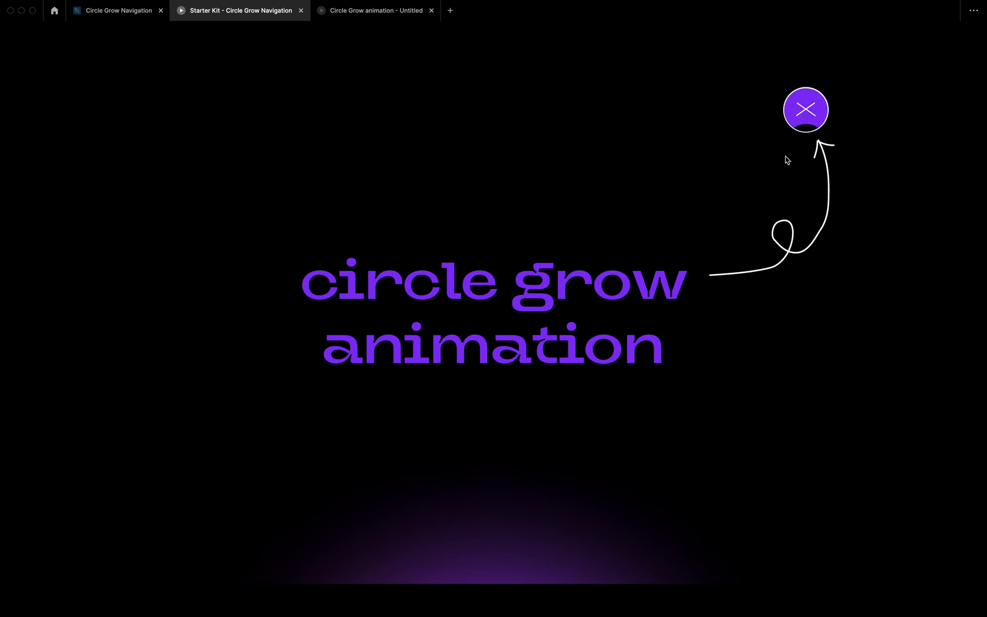
left_click(118, 11)
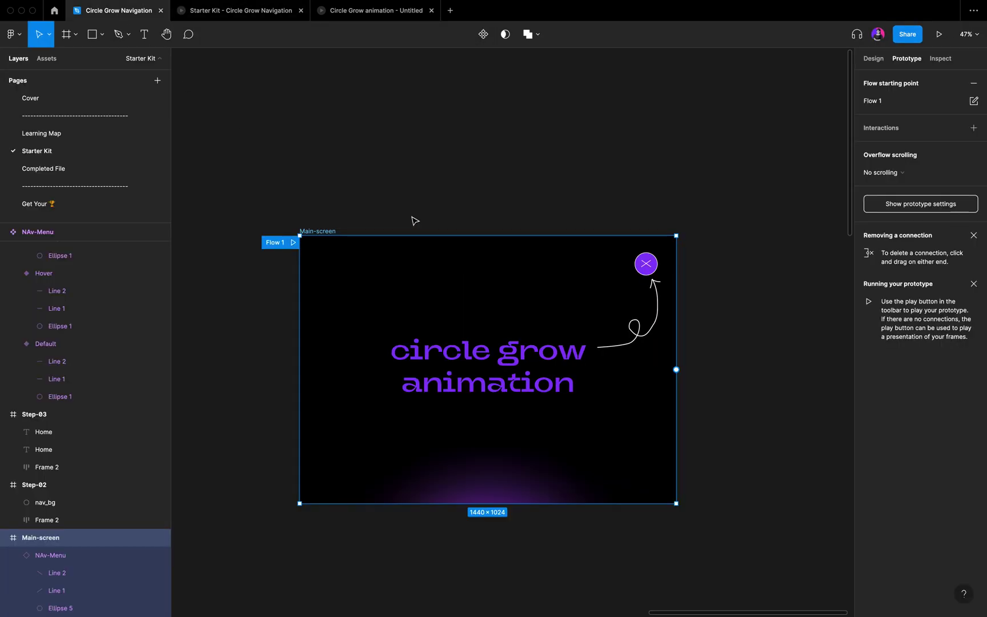
Set the NAv-Menu instance on Main-screen back to the Default variant and deselect it
scroll(407, 221, "down", 2)
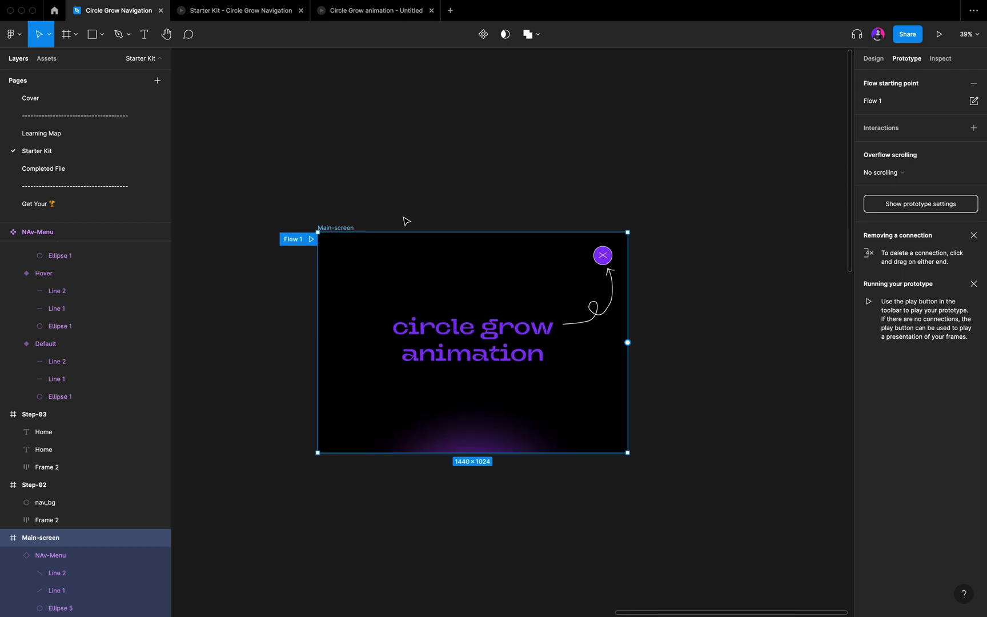
left_click(612, 256)
key("alt+8")
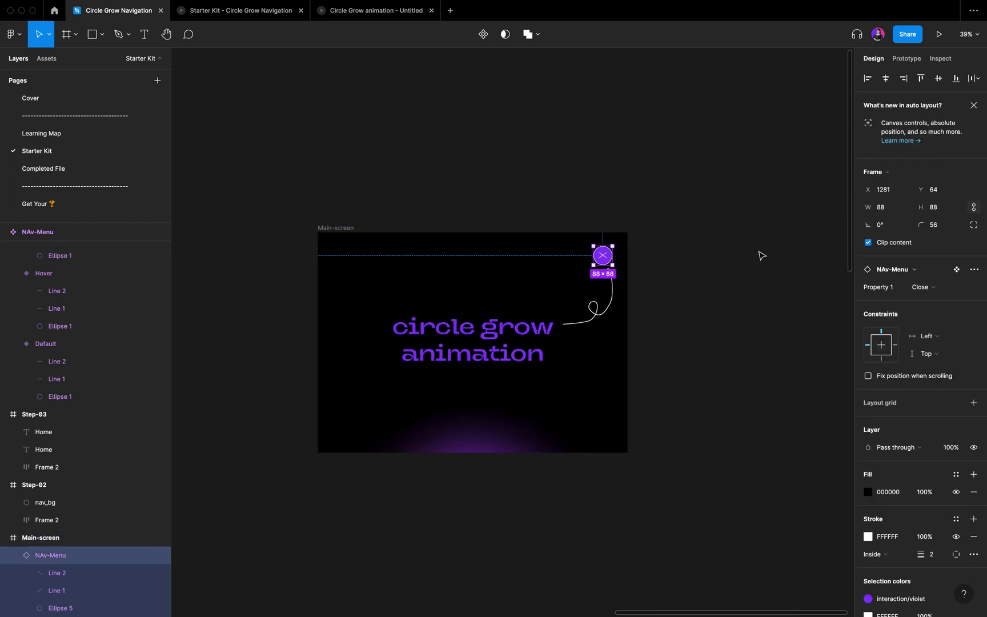
left_click(927, 287)
left_click(932, 316)
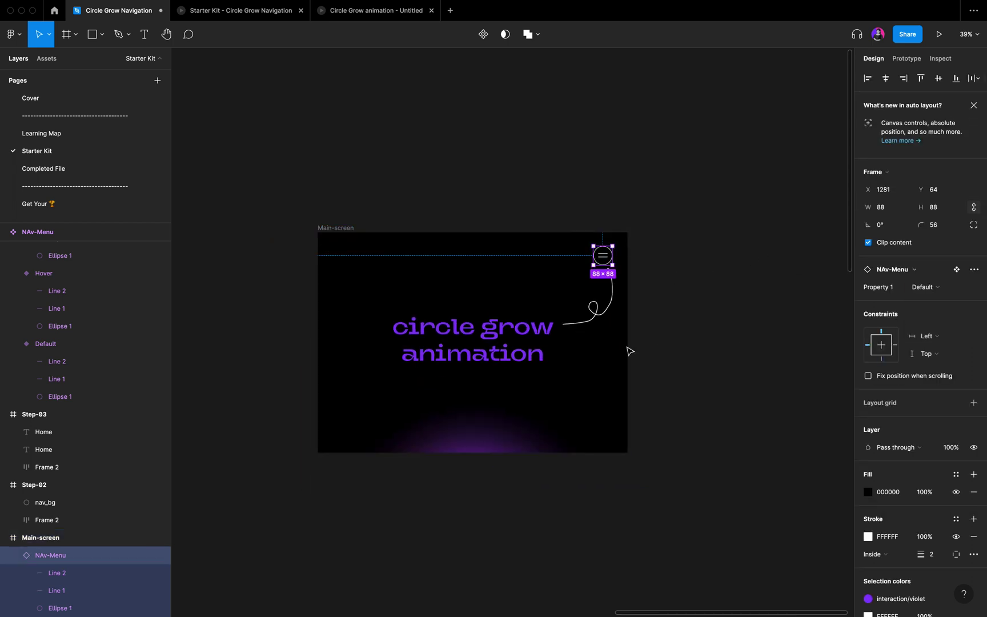
left_click(719, 338)
scroll(719, 337, "down", 1)
scroll(719, 338, "right", 1)
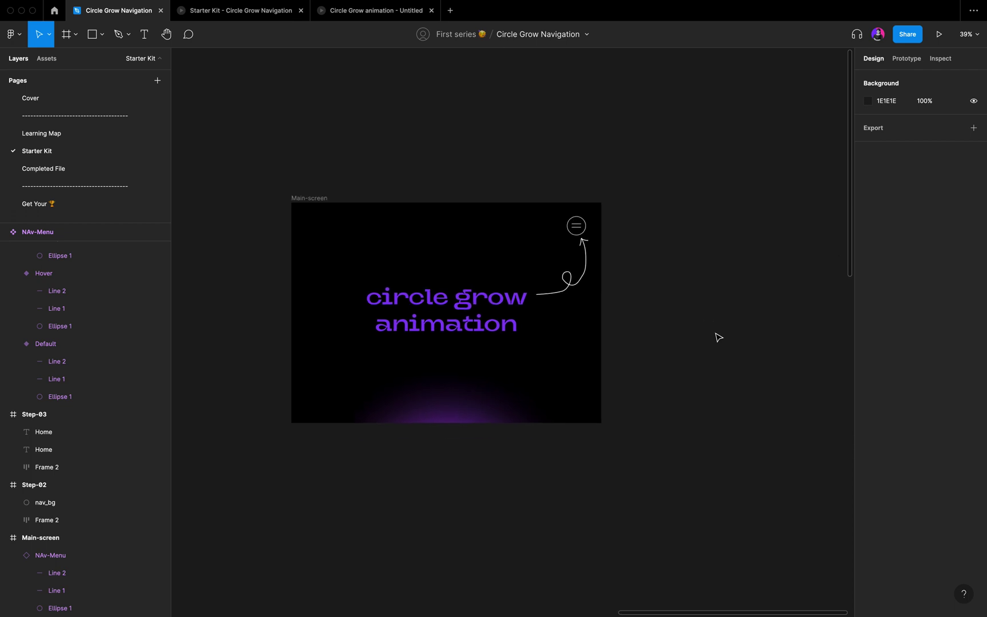
scroll(719, 338, "down", 5)
scroll(719, 338, "right", 5)
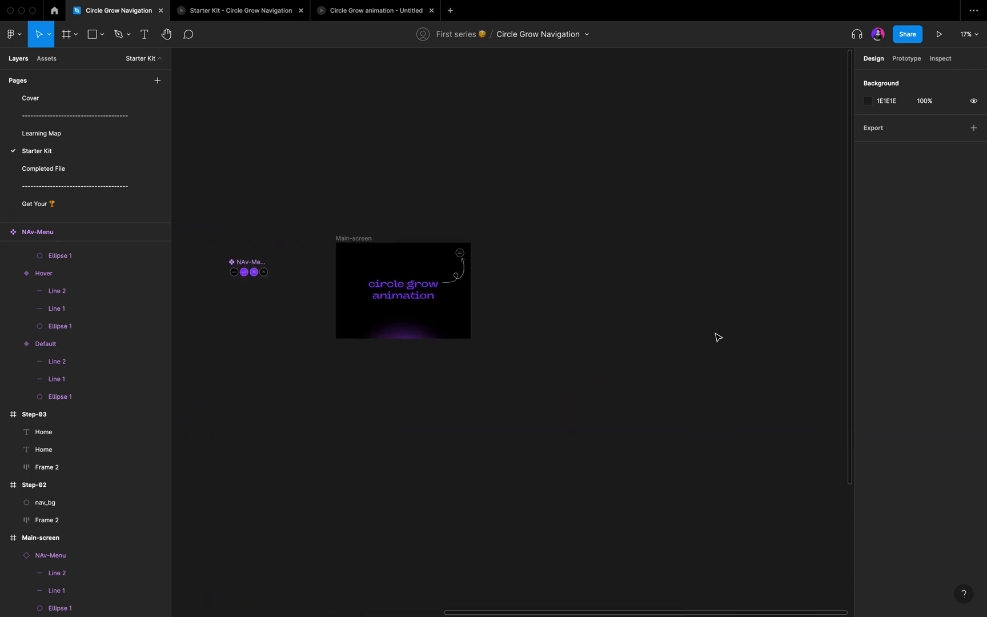
Copy the purple 48 × 48 nav_bg circle from the Step-02 section and paste it into the Main-screen frame beside NAv-Menu
scroll(718, 338, "up", 5)
scroll(719, 337, "left", 8)
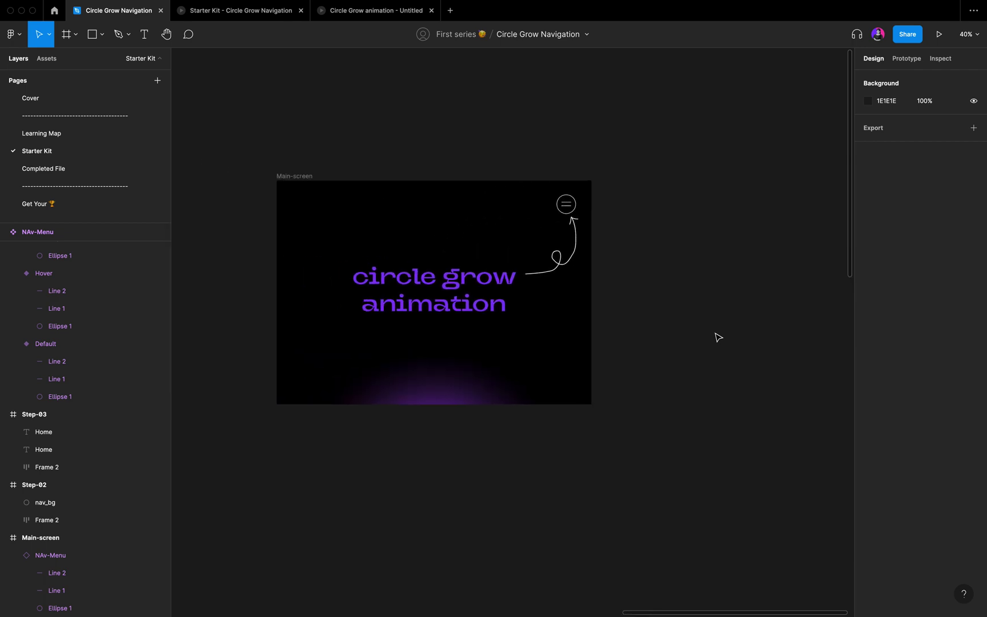
scroll(719, 338, "left", 1)
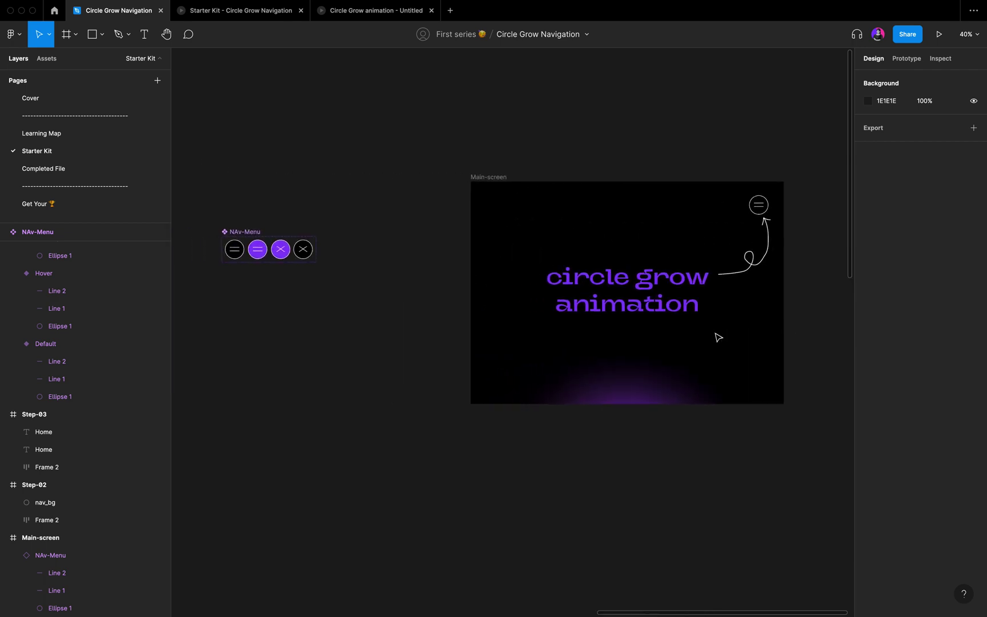
scroll(719, 338, "down", 5)
scroll(719, 338, "left", 5)
scroll(719, 337, "down", 5)
scroll(719, 338, "left", 5)
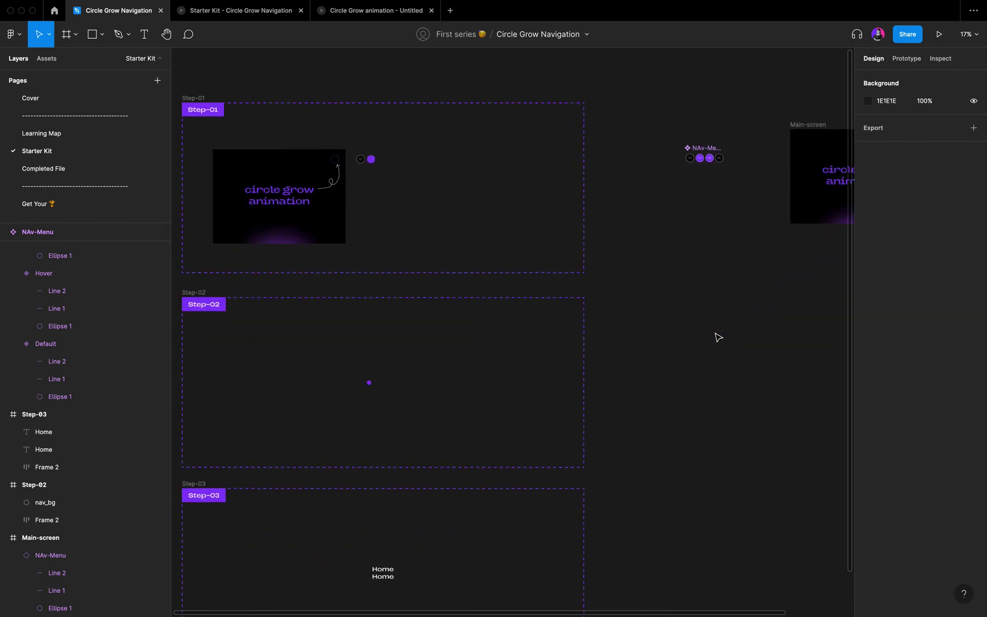
scroll(407, 322, "up", 5)
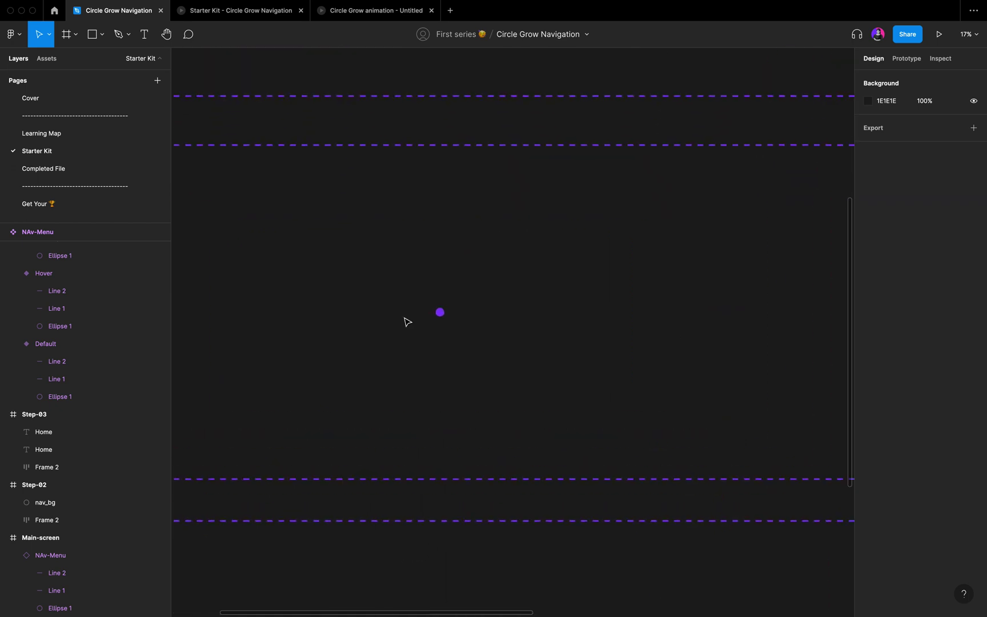
left_click(443, 312)
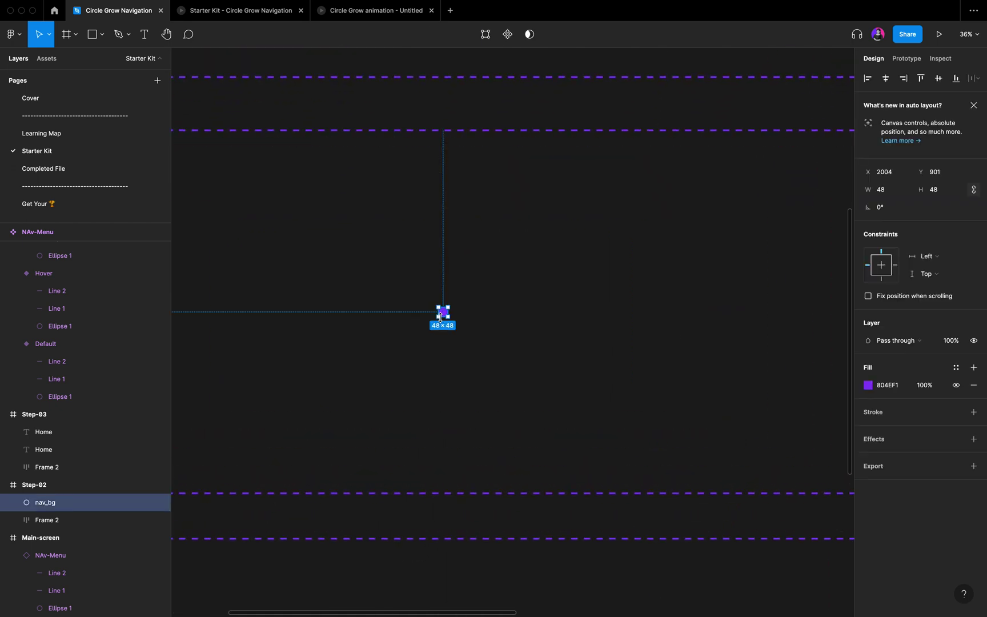
scroll(440, 316, "down", 5)
scroll(445, 323, "right", 6)
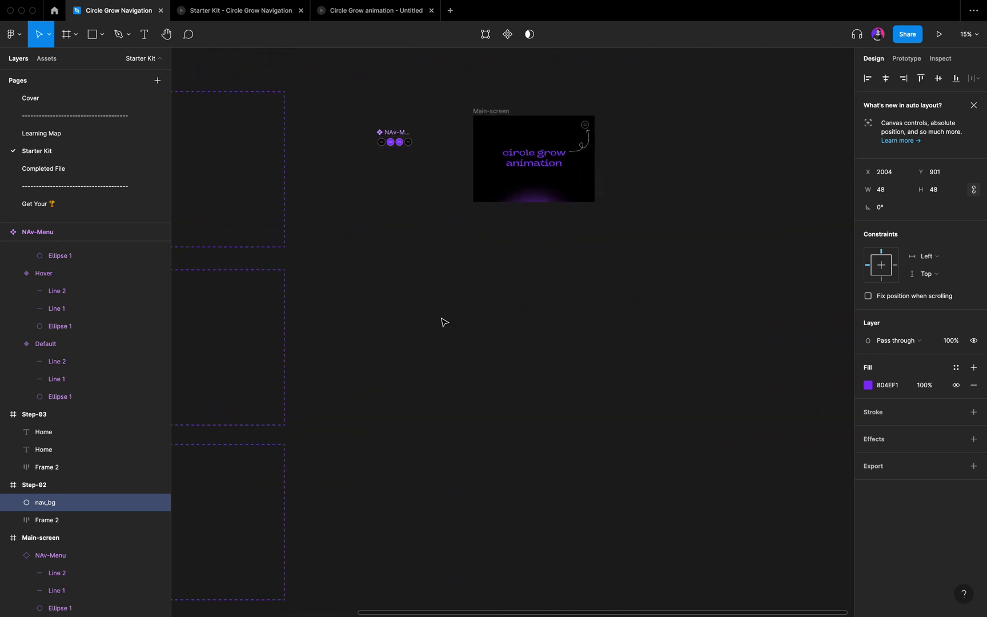
scroll(445, 323, "up", 4)
scroll(443, 322, "right", 5)
scroll(442, 322, "up", 4)
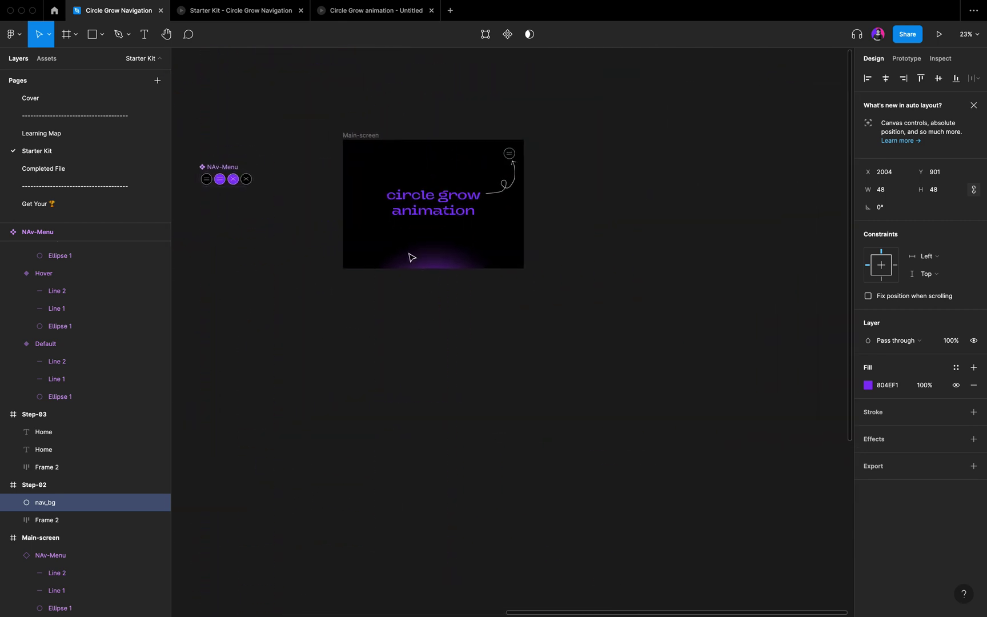
scroll(404, 264, "up", 3)
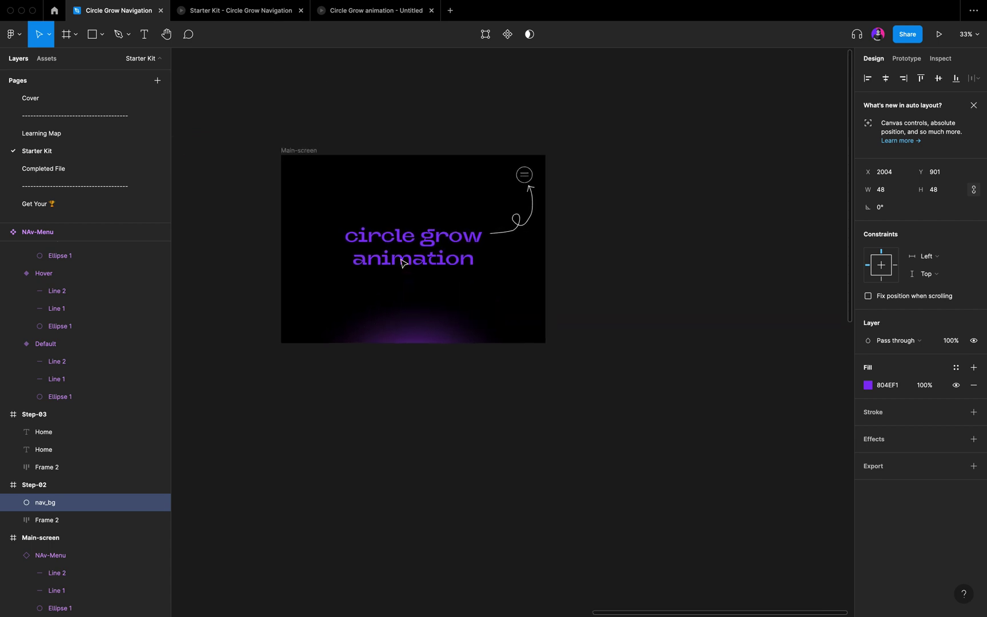
left_click(311, 152)
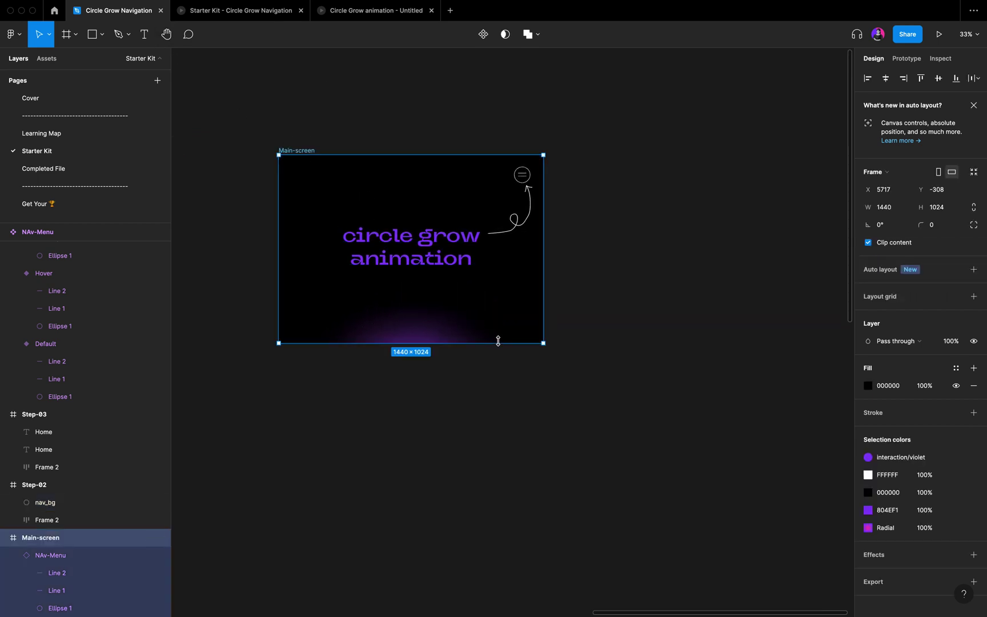
key("super+v")
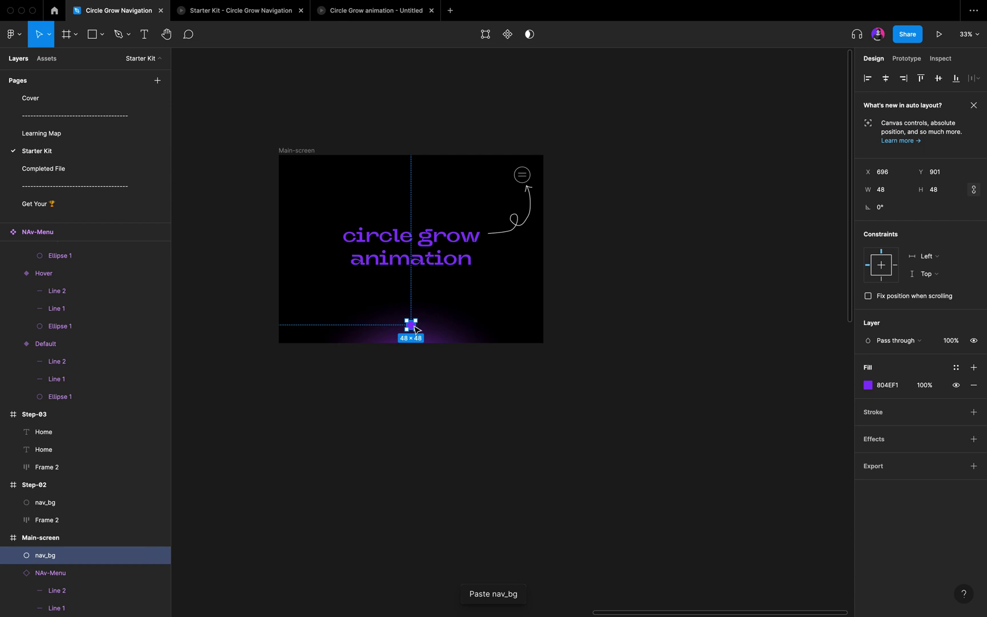
Move the pasted nav_bg circle over the menu icon on Main-screen, centring it at X 1301, Y 84
left_click_drag(416, 330, 527, 180)
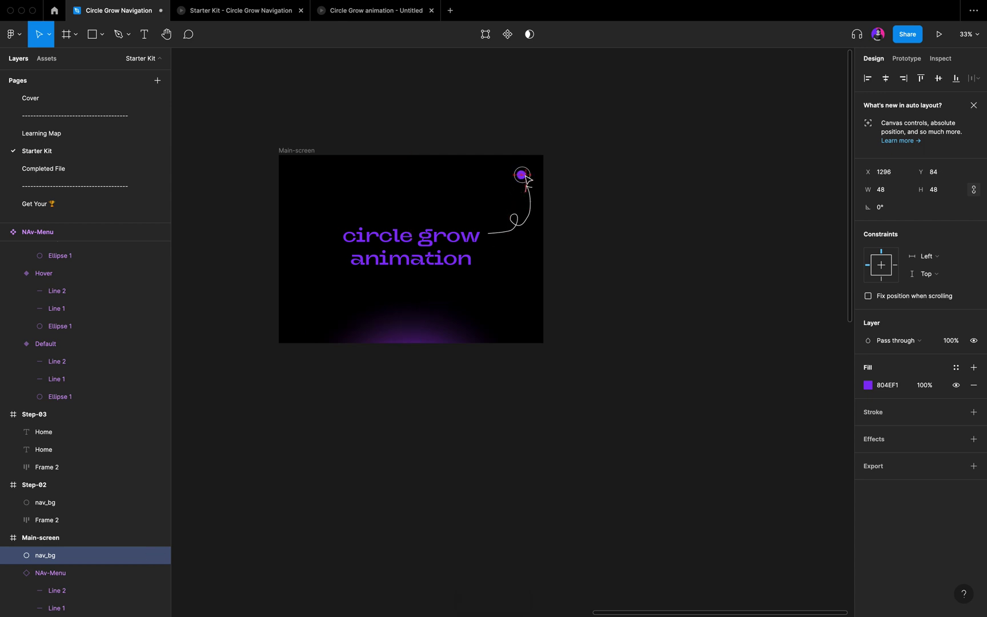
scroll(526, 179, "up", 10)
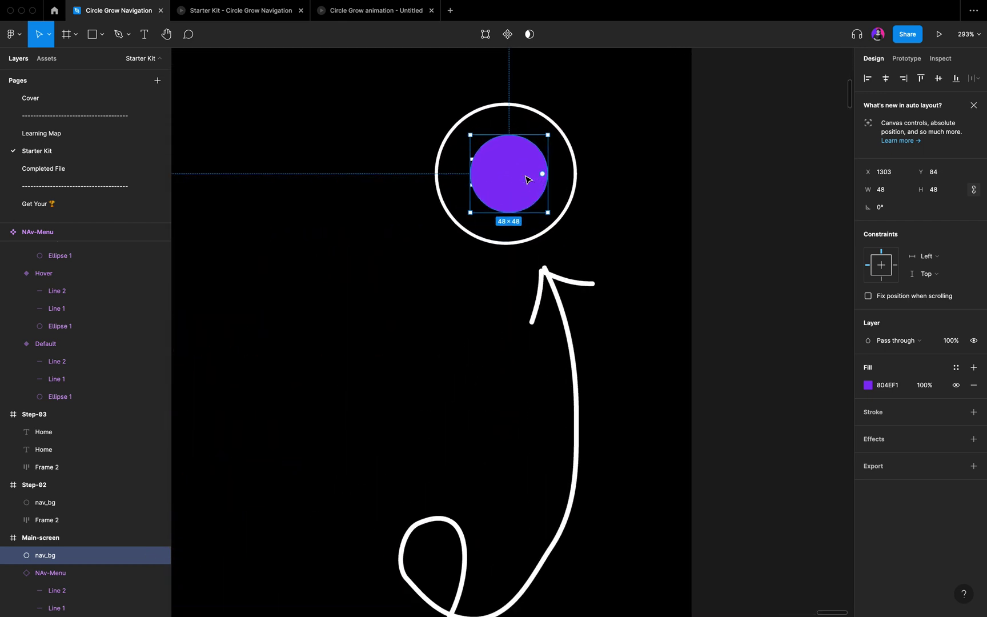
left_click_drag(514, 168, 514, 167)
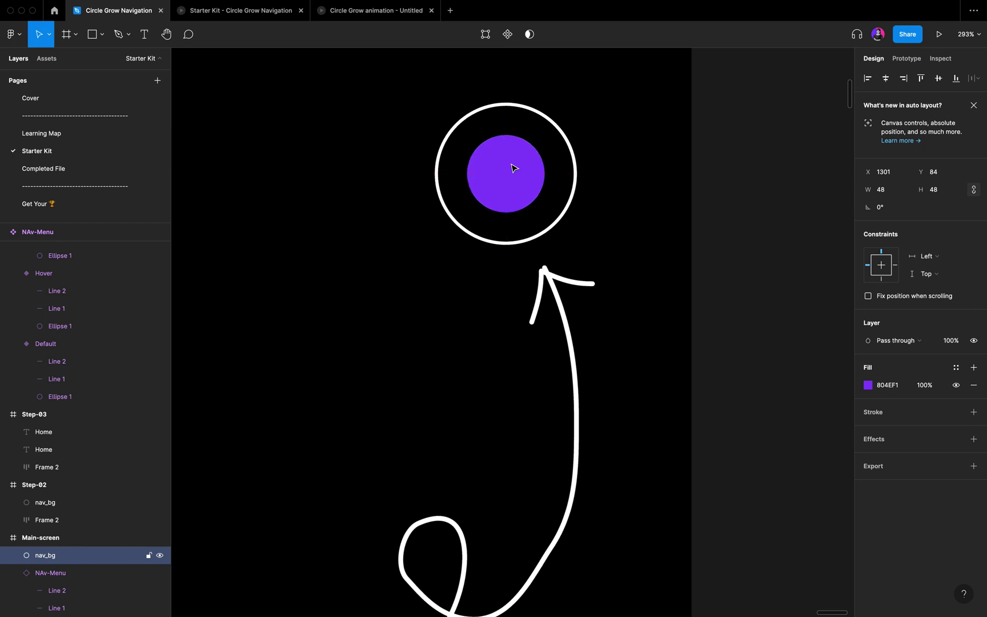
scroll(514, 168, "down", 5)
scroll(513, 167, "down", 5)
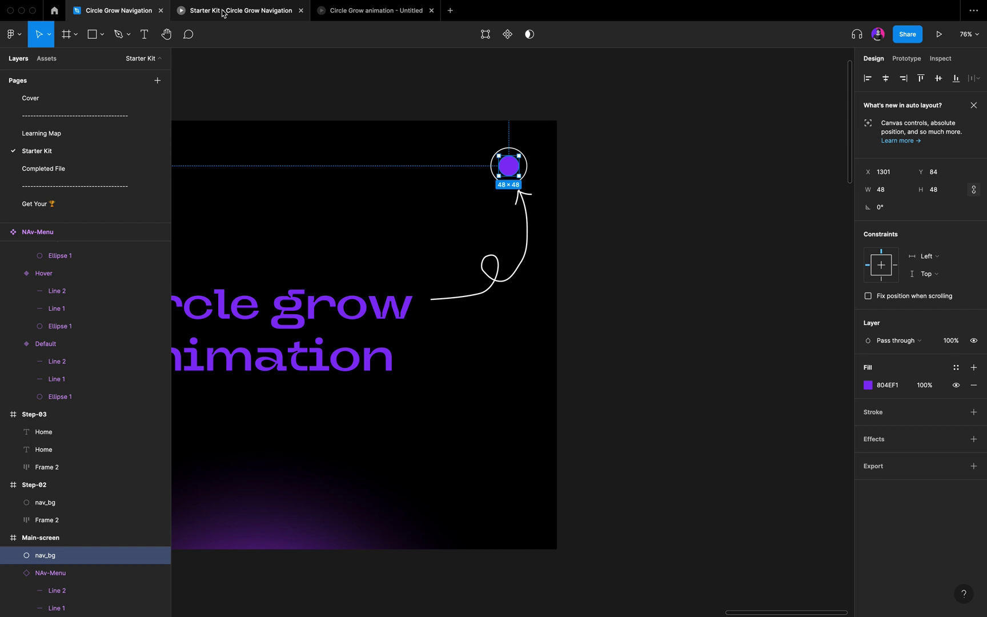
Switch to the finished Circle Grow animation prototype and play the menu's opening and closing several times
left_click(350, 11)
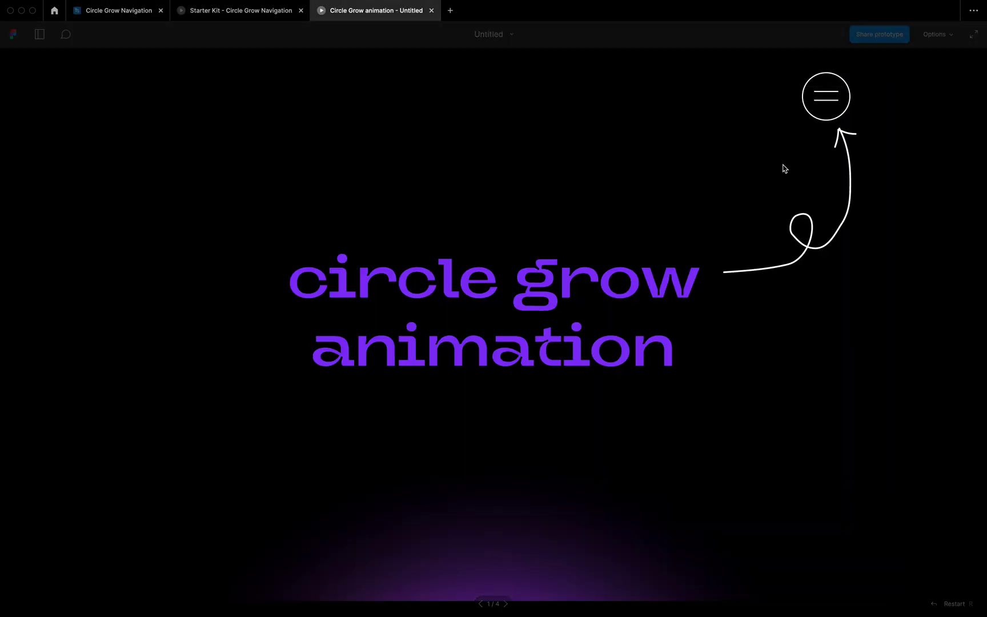
left_click(823, 110)
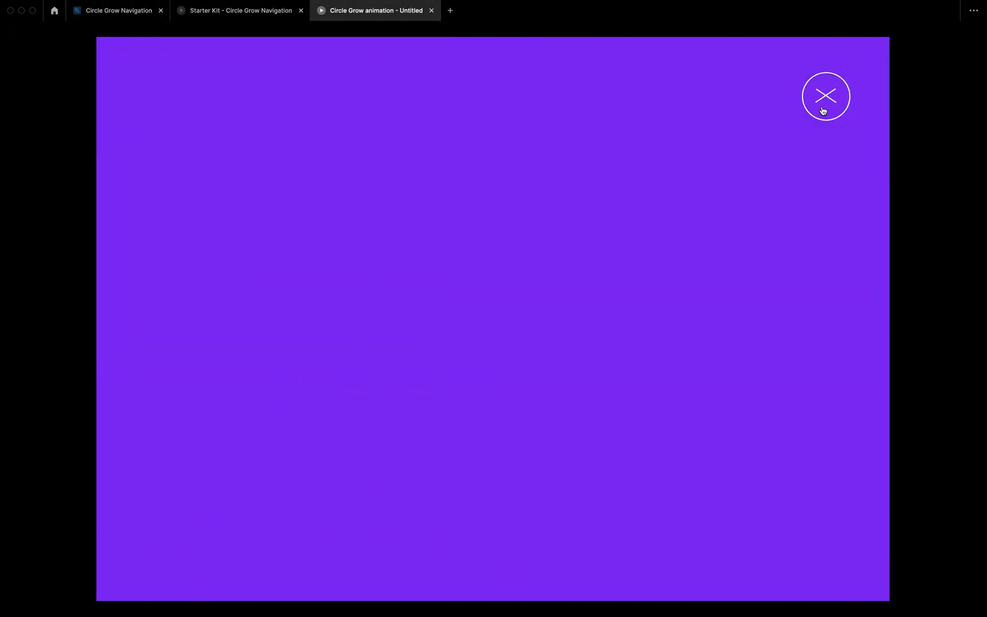
left_click(823, 111)
left_click(823, 111)
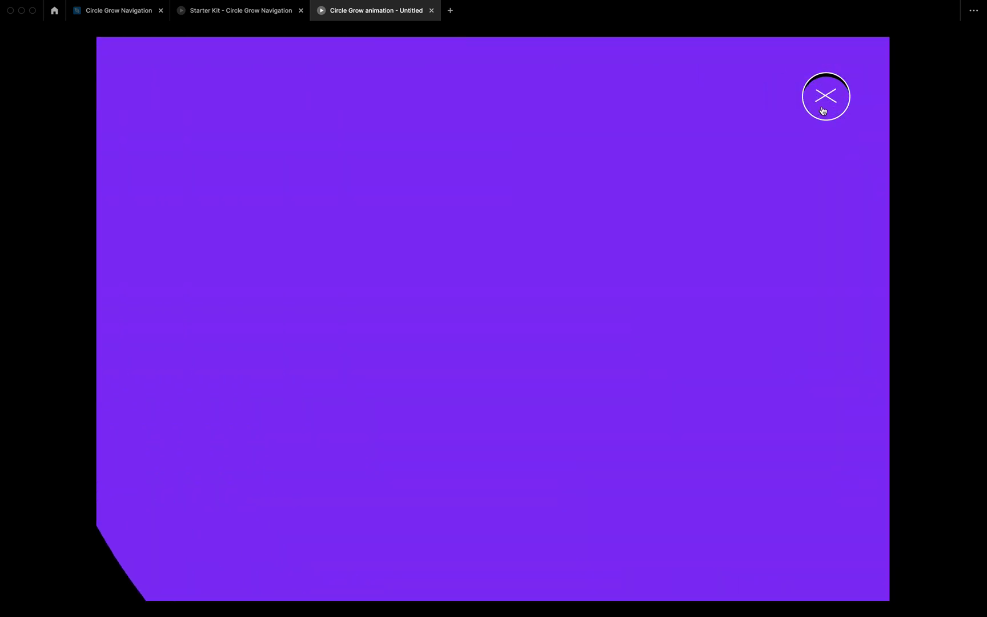
left_click(823, 110)
left_click(823, 111)
left_click(823, 111)
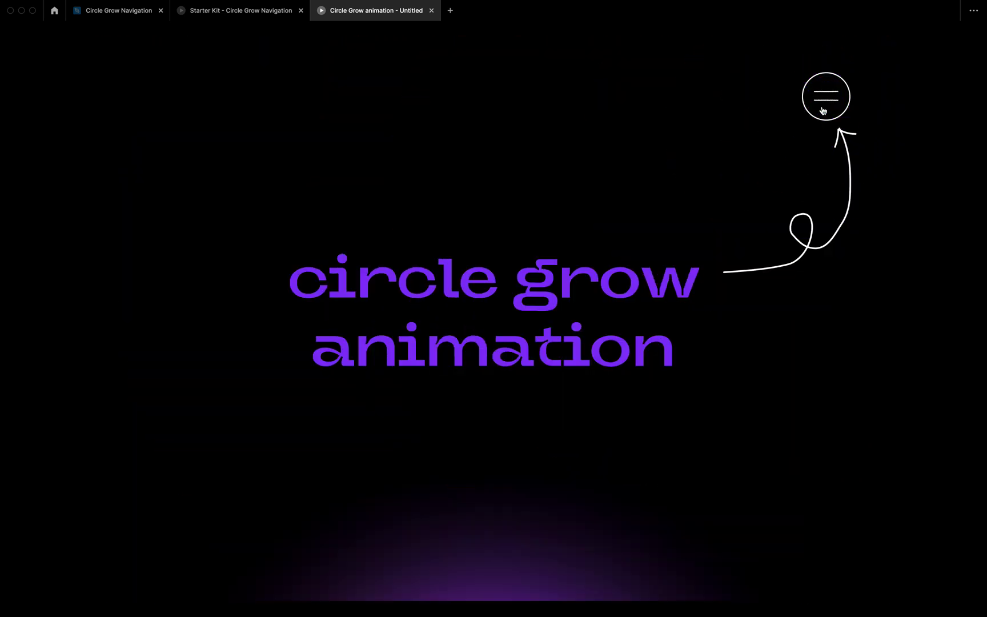
left_click(823, 110)
left_click(823, 110)
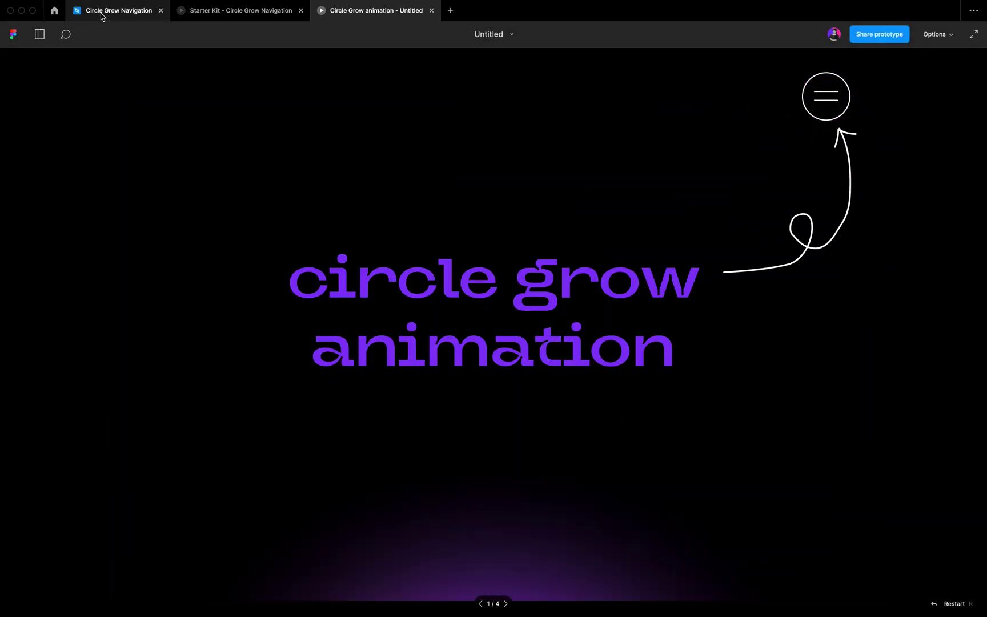
Return to the Circle Grow Navigation design file, send nav_bg to the back of Main-screen and deselect it
left_click(102, 13)
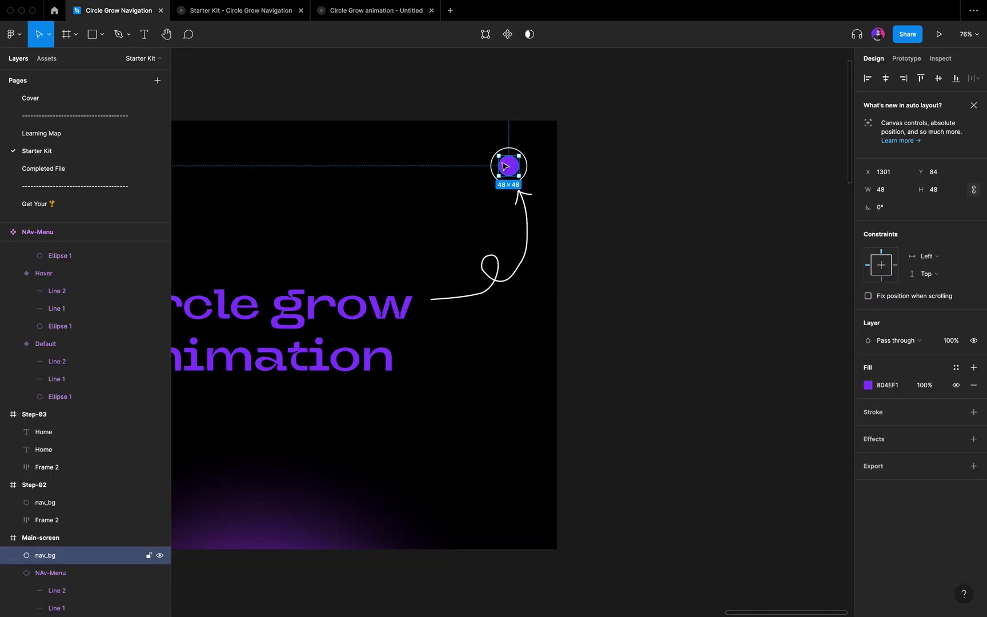
right_click(513, 171)
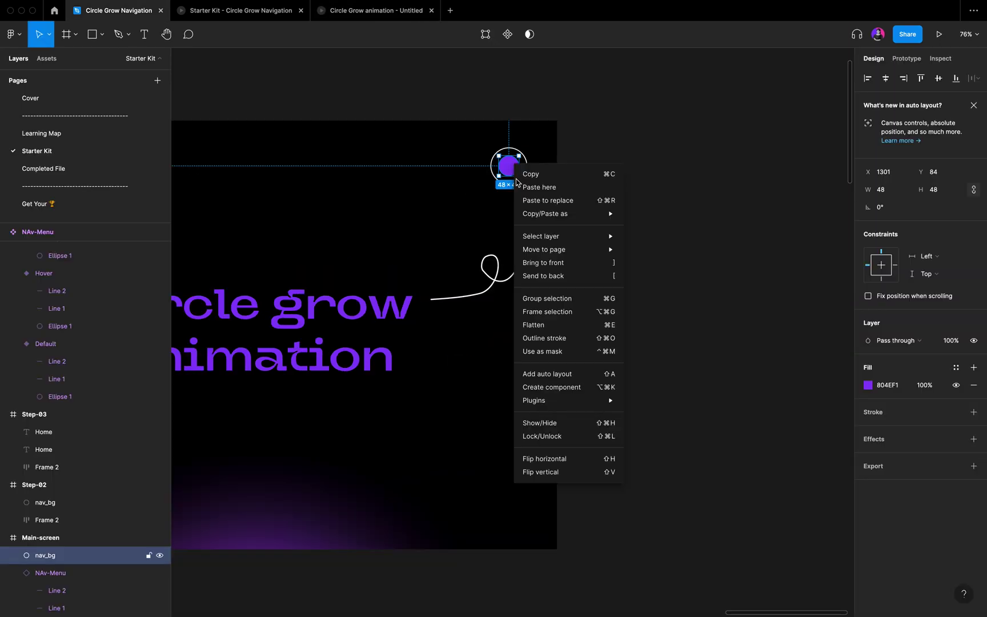
left_click(550, 278)
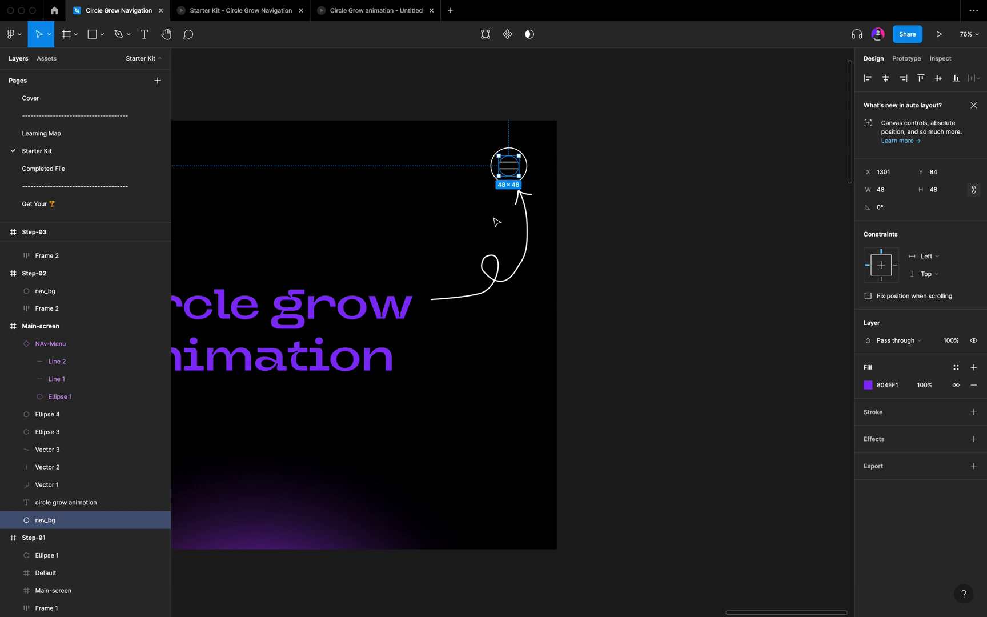
scroll(497, 222, "left", 3)
left_click(497, 222)
scroll(496, 222, "down", 3)
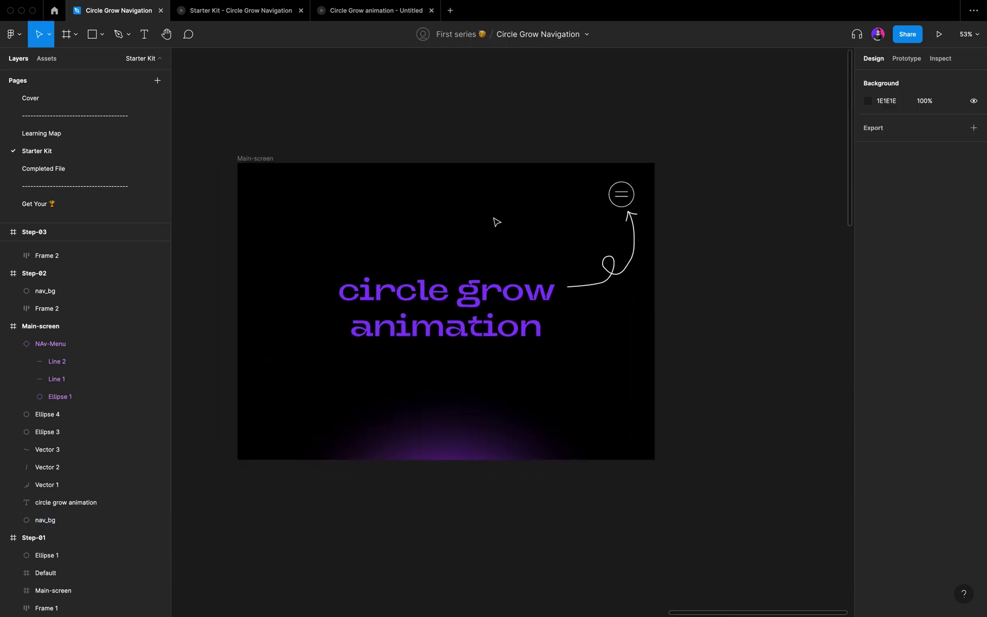
Examine the circle hidden behind Main-screen's menu icon in outline view, and restore the normal view
key("super+y")
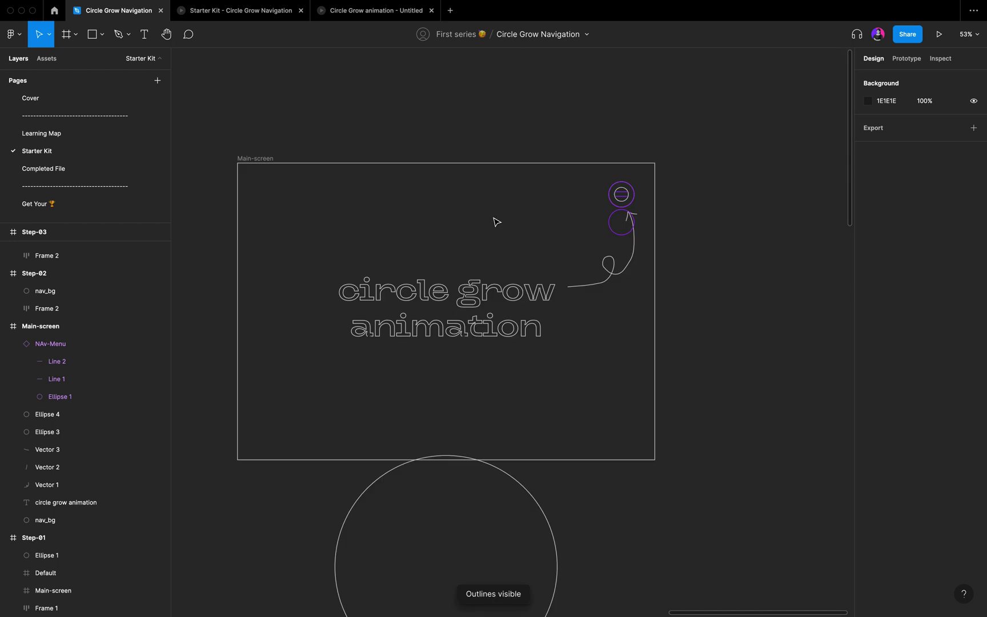
scroll(497, 221, "up", 5)
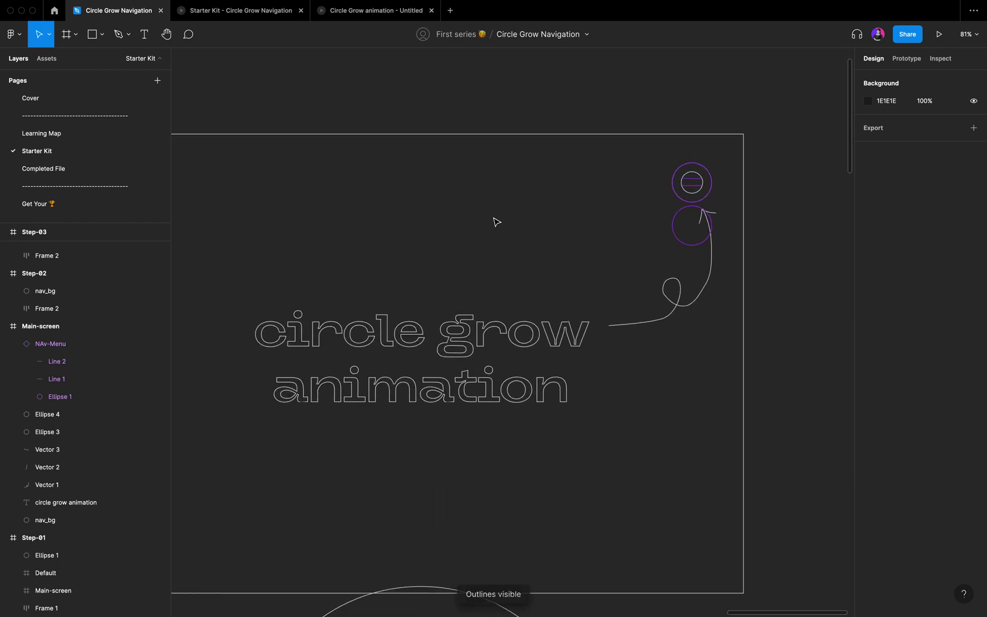
scroll(497, 222, "left", 3)
scroll(496, 222, "up", 2)
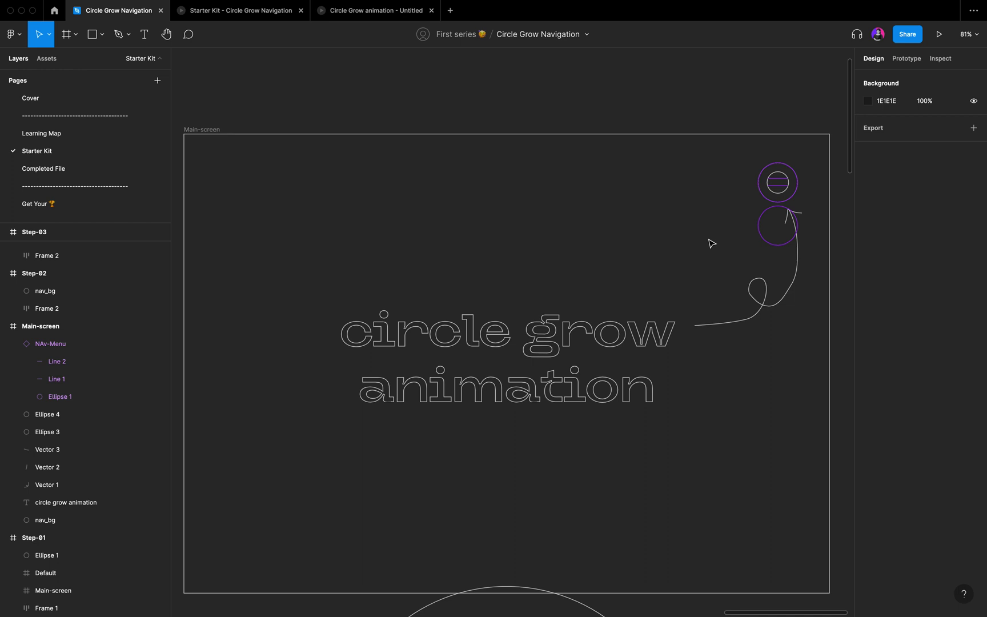
key("super+y")
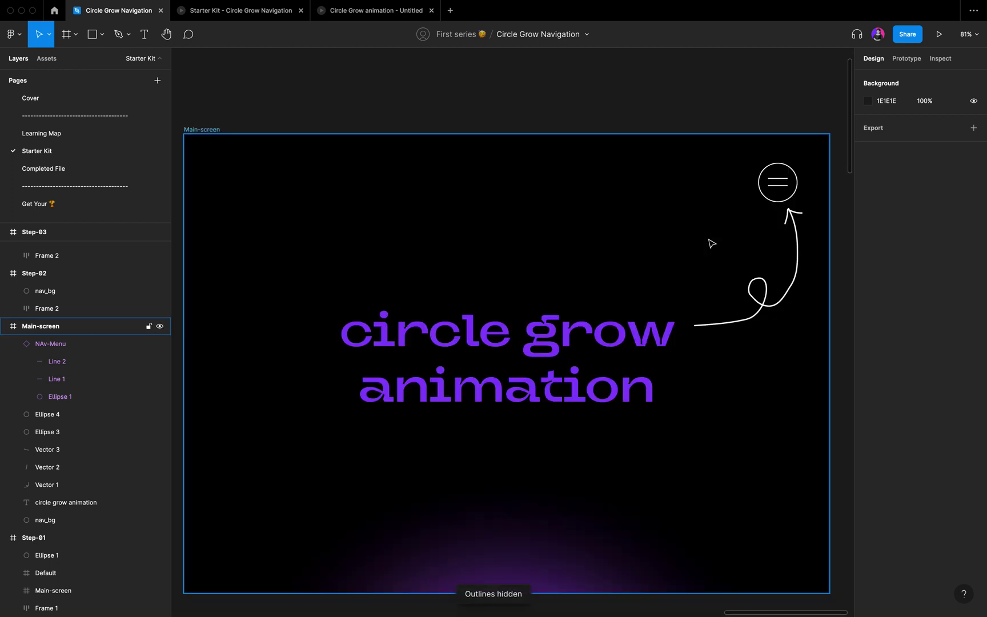
Duplicate the Main-screen frame and place the copy directly beside the original at X 7215, Y -308
scroll(712, 243, "down", 5)
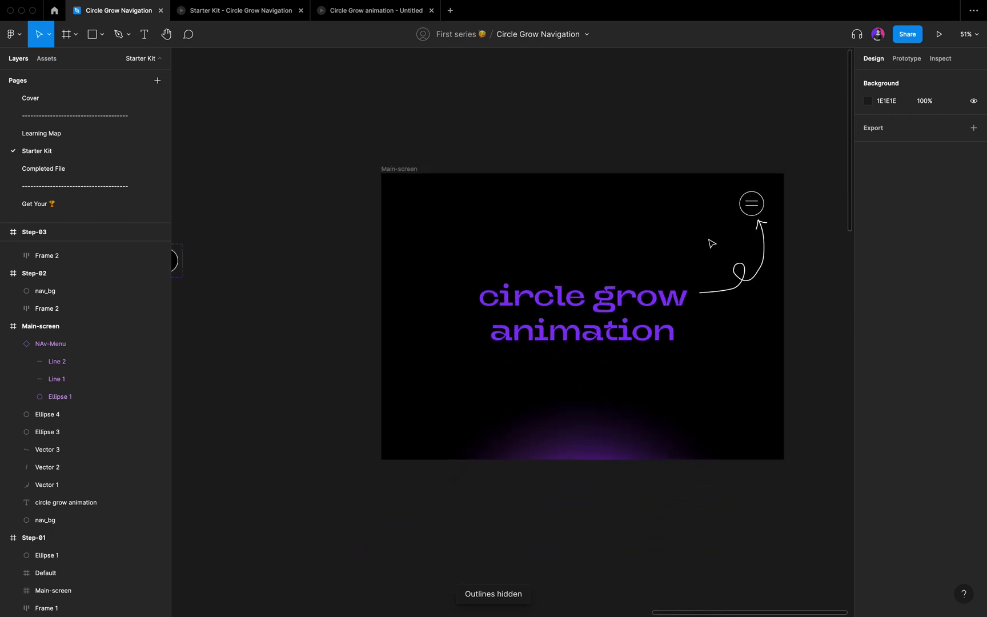
scroll(711, 243, "right", 3)
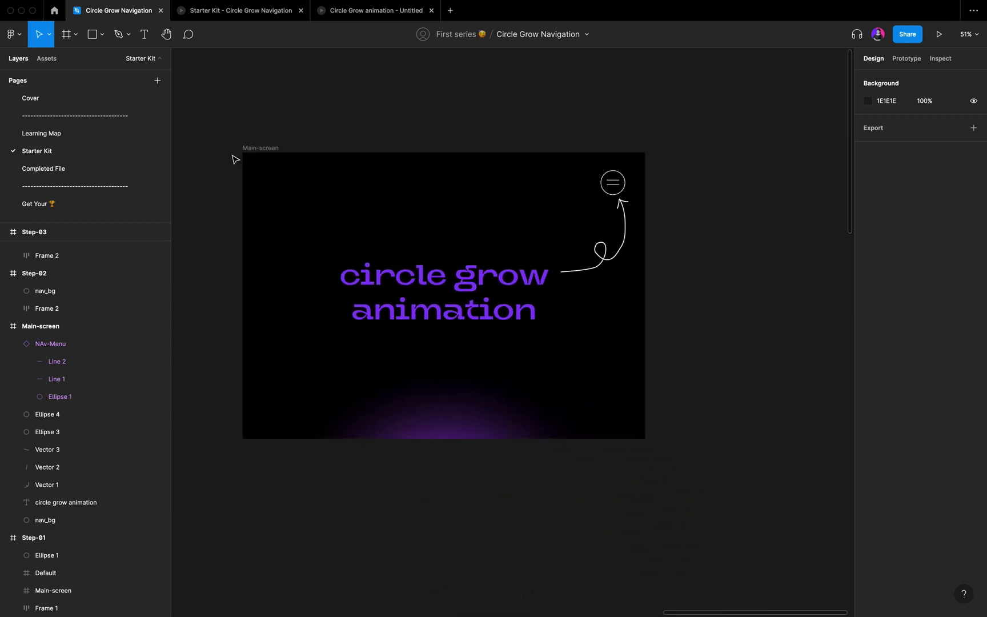
left_click(254, 149)
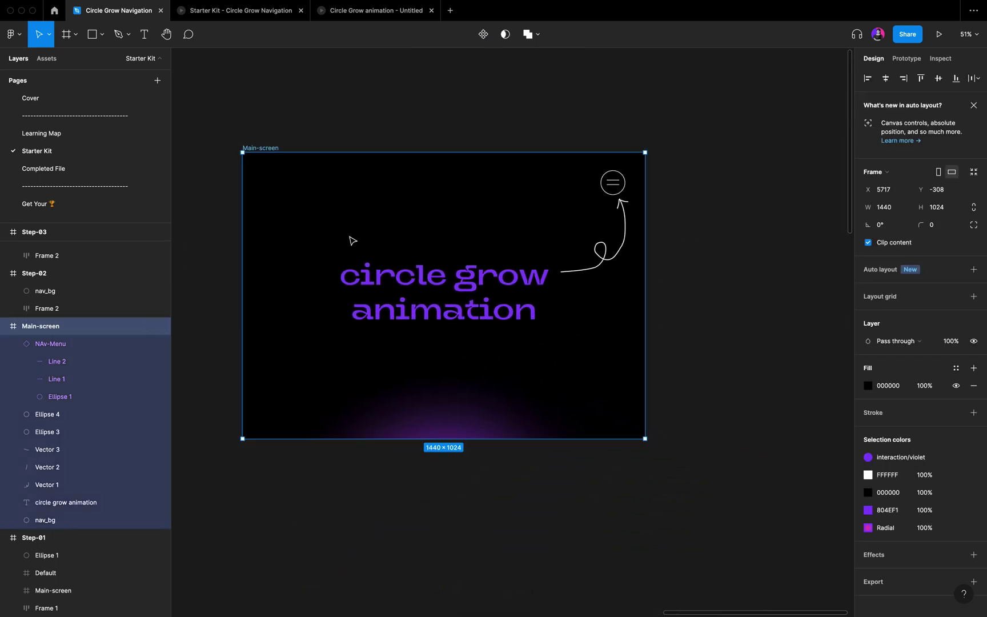
left_click_drag(354, 240, 772, 242)
scroll(770, 242, "right", 7)
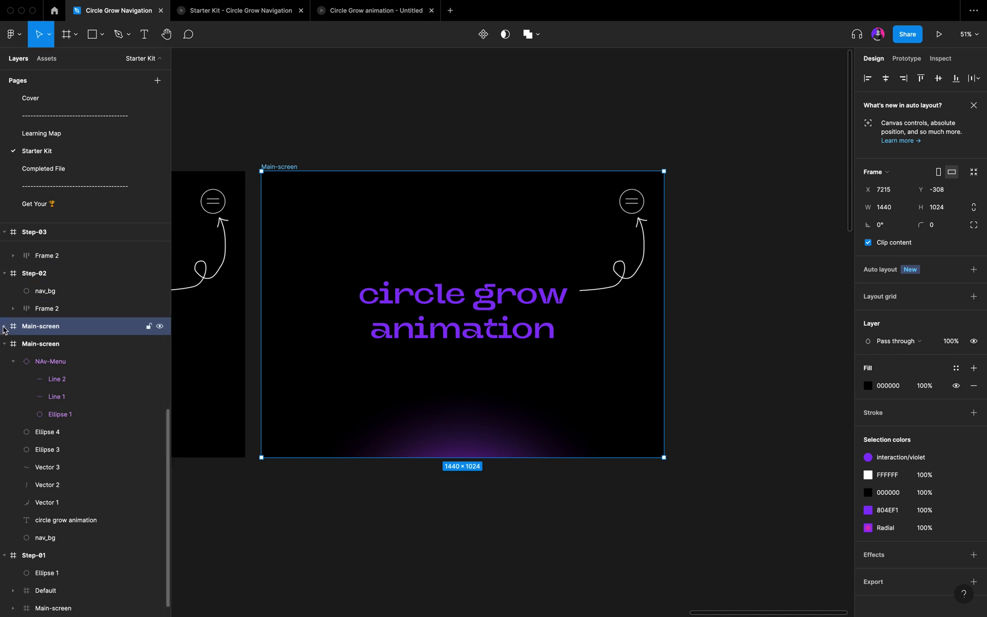
Reorder the original Main-screen's layers so nav_bg sits directly beneath NAv-Menu and above Ellipse 4
scroll(451, 280, "left", 10)
scroll(400, 229, "down", 2)
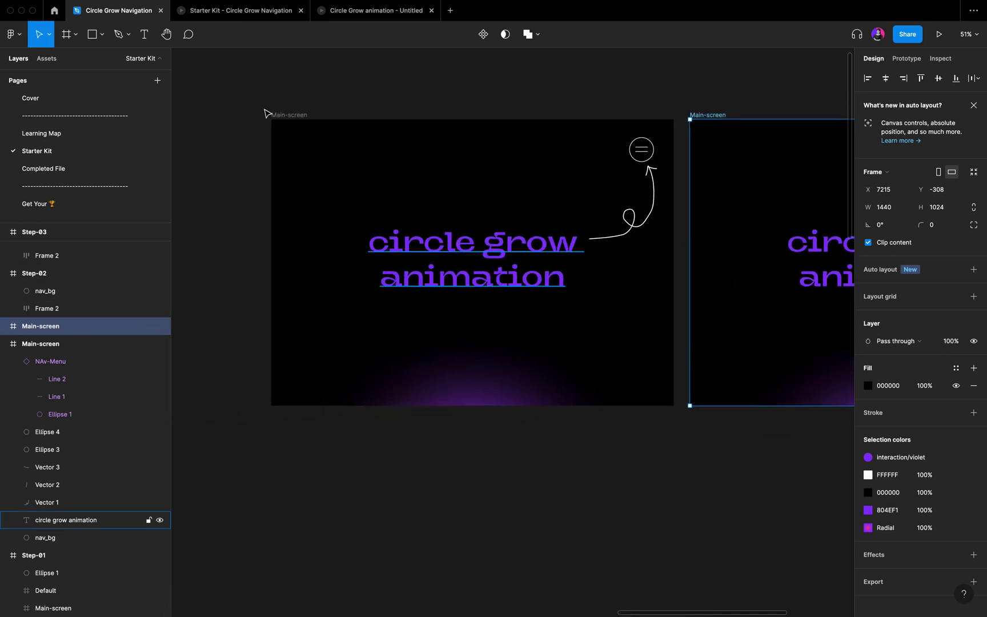
left_click(287, 115)
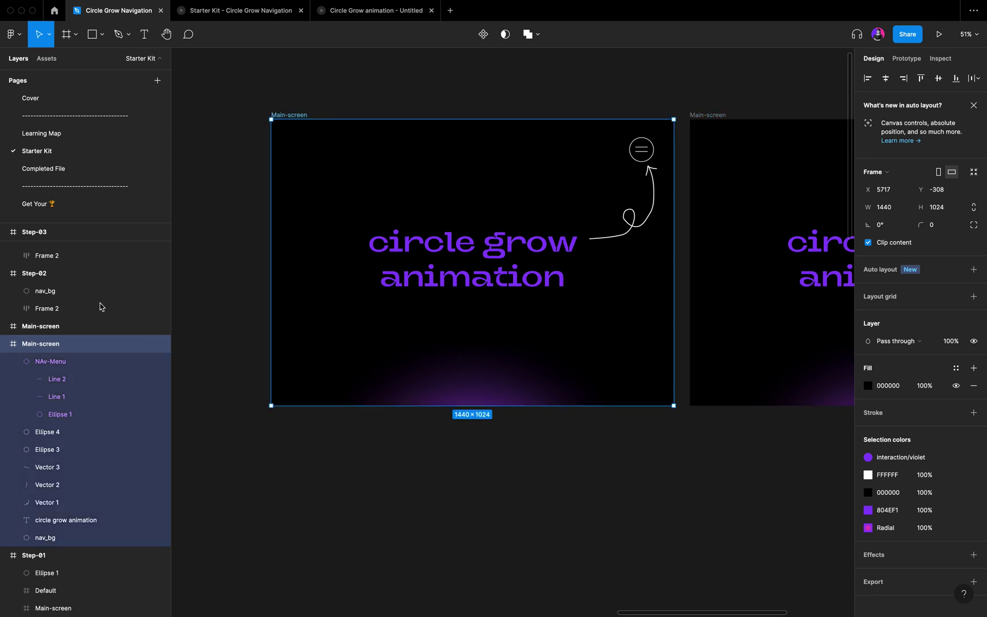
left_click(77, 540)
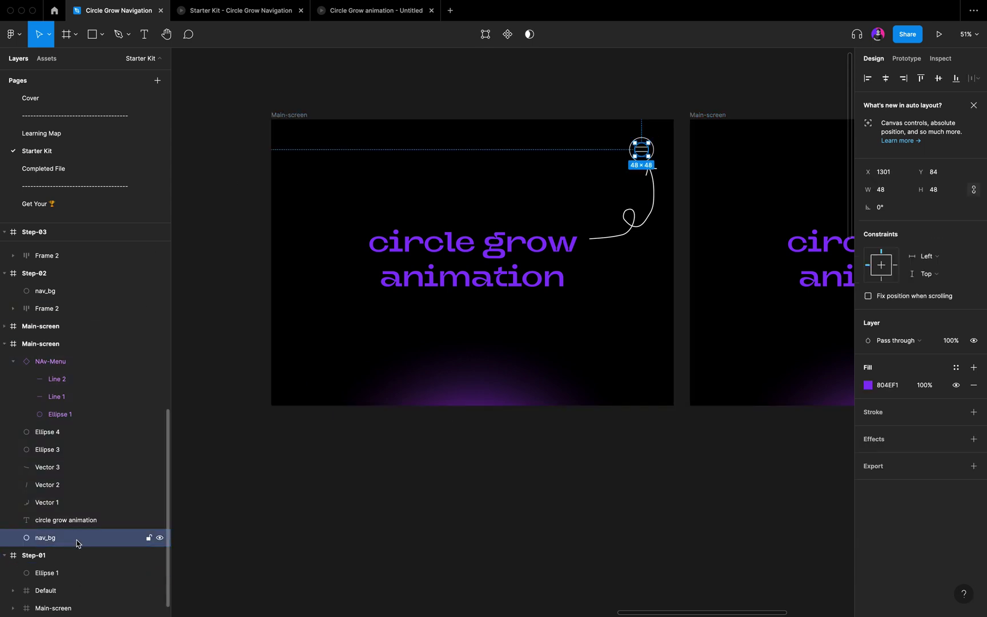
left_click_drag(77, 541, 62, 432)
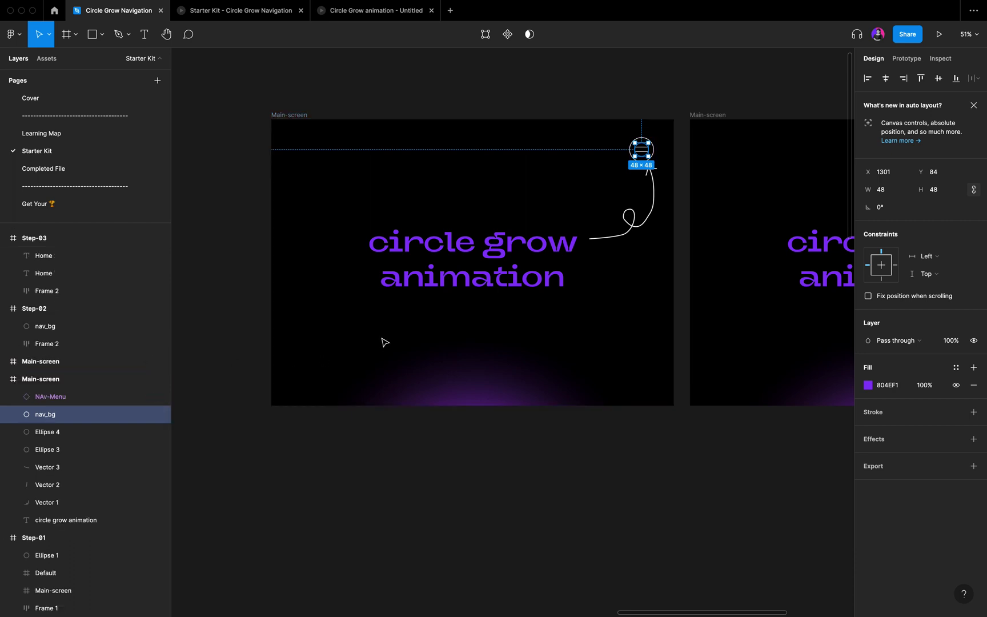
Reorder the copied Main-screen's layers so nav_bg sits directly beneath NAv-Menu and above Ellipse 4, and clear the selection
scroll(381, 342, "right", 5)
scroll(384, 342, "right", 5)
scroll(384, 342, "up", 2)
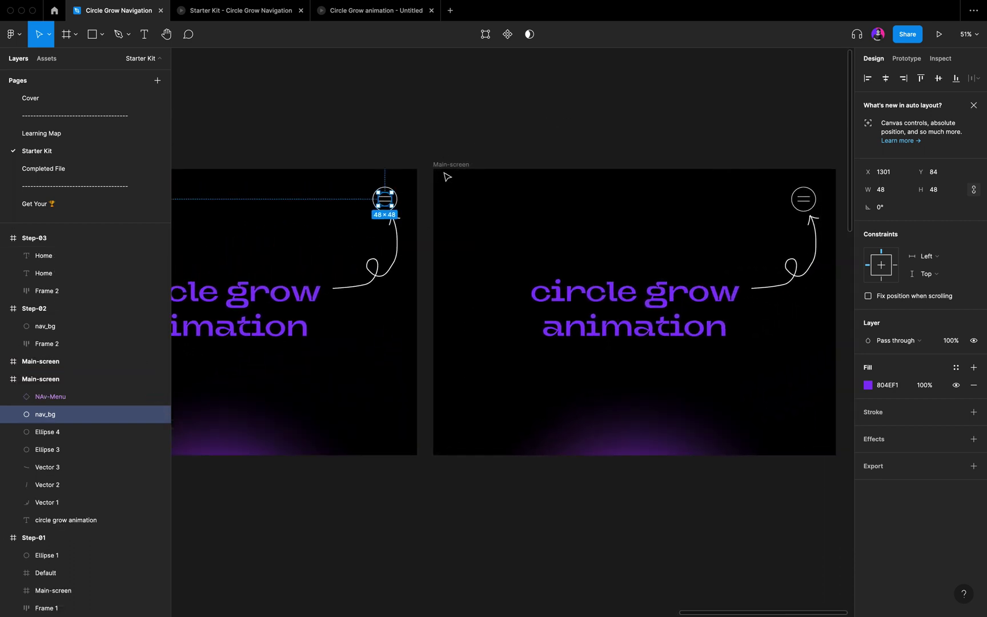
left_click(445, 169)
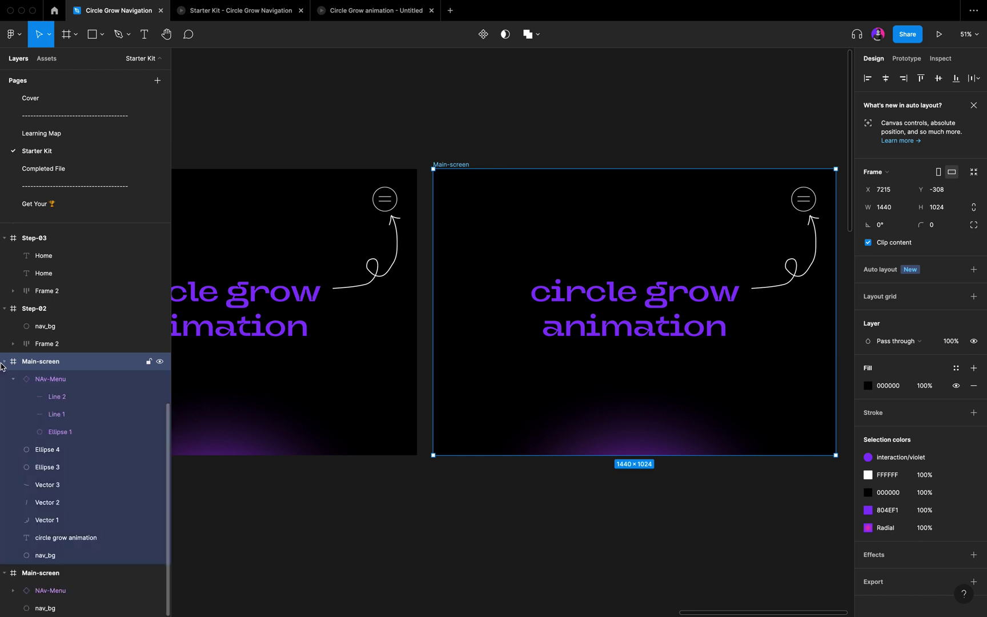
left_click(63, 562)
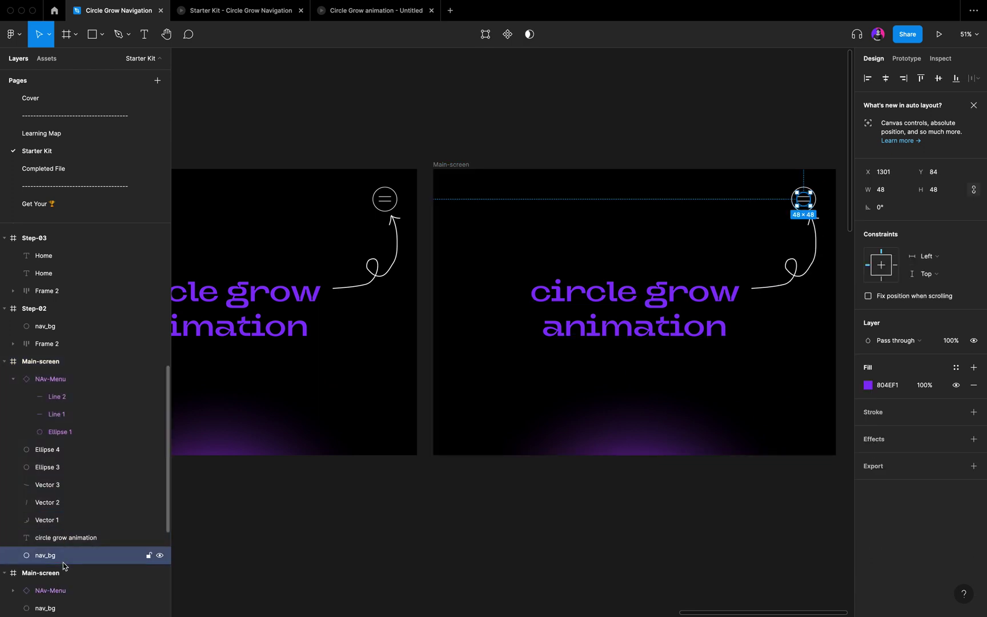
left_click(13, 379)
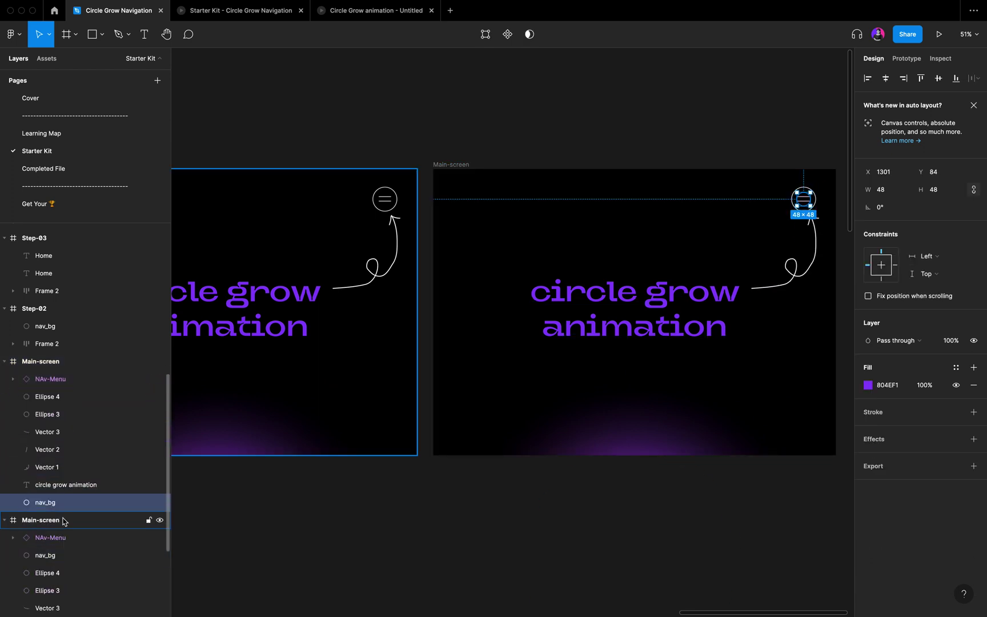
left_click_drag(64, 505, 61, 390)
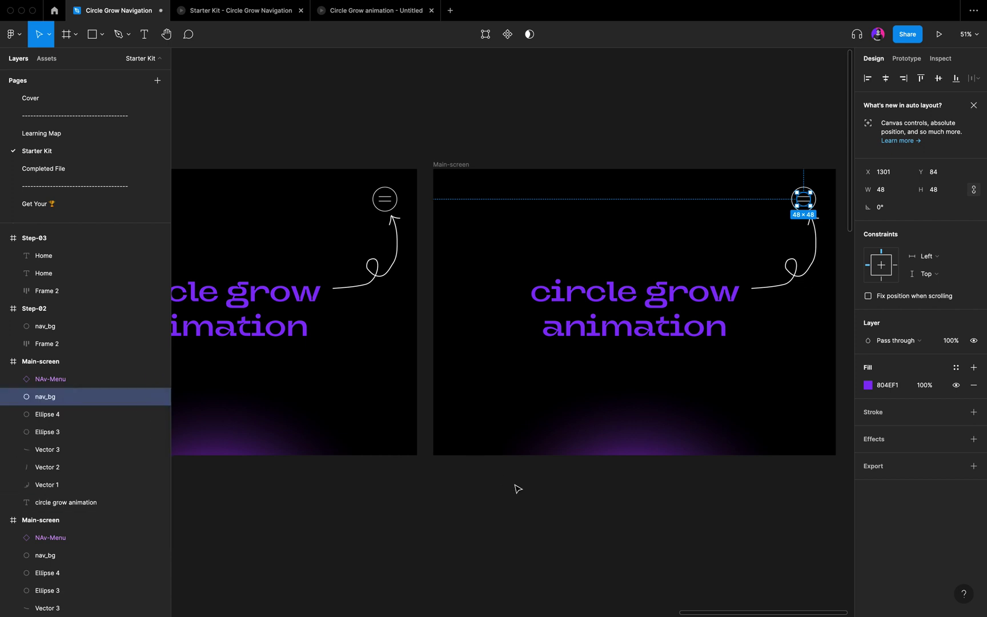
left_click(517, 489)
Scale the copied Main-screen's nav_bg circle down and leftward to about 867 × 867, keeping its upper-right corner fixed
scroll(517, 489, "down", 5)
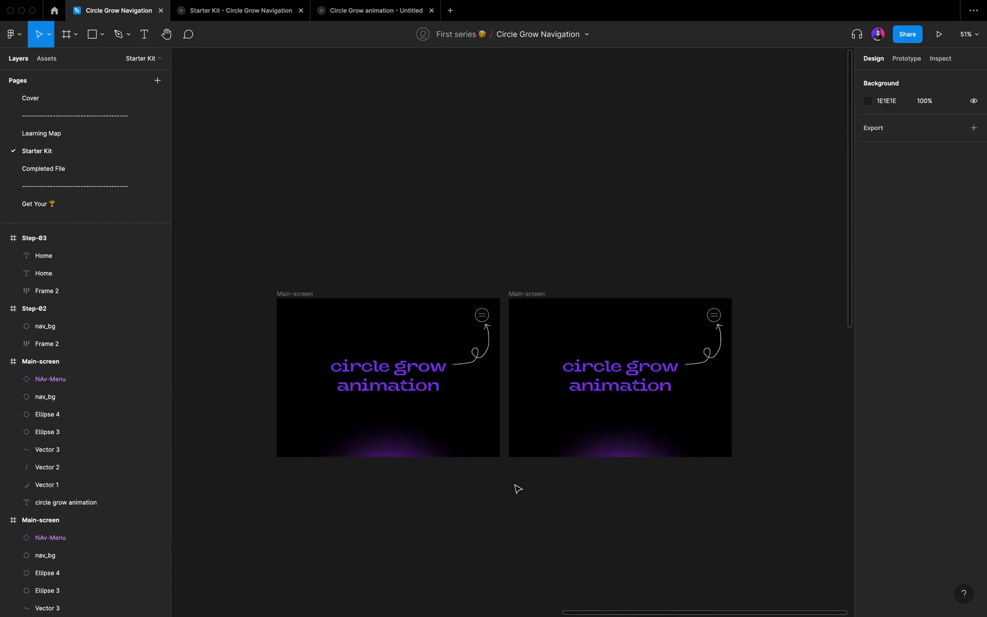
scroll(525, 401, "down", 2)
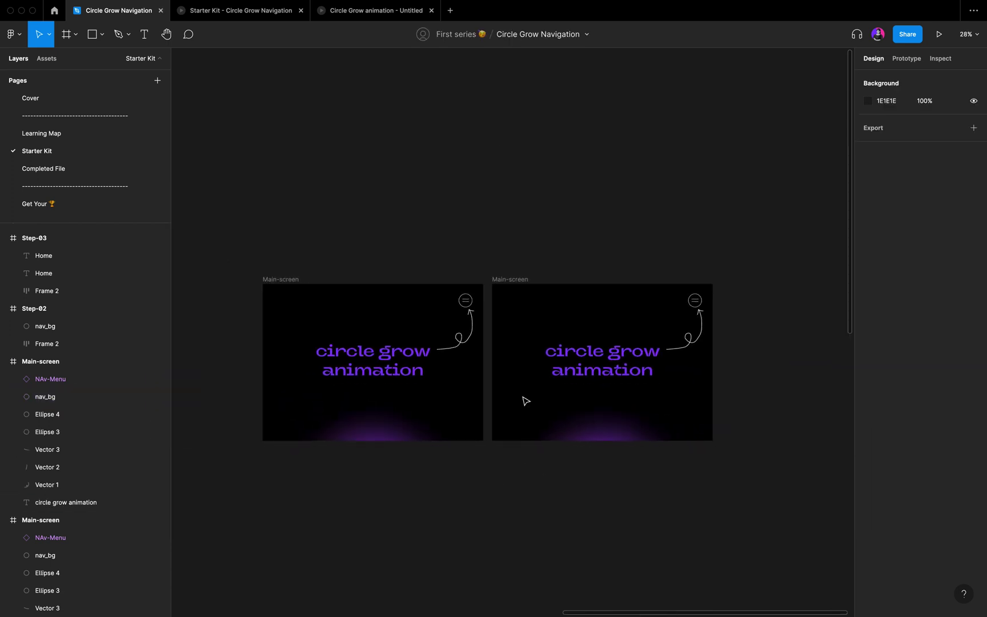
left_click(496, 280)
left_click(17, 398)
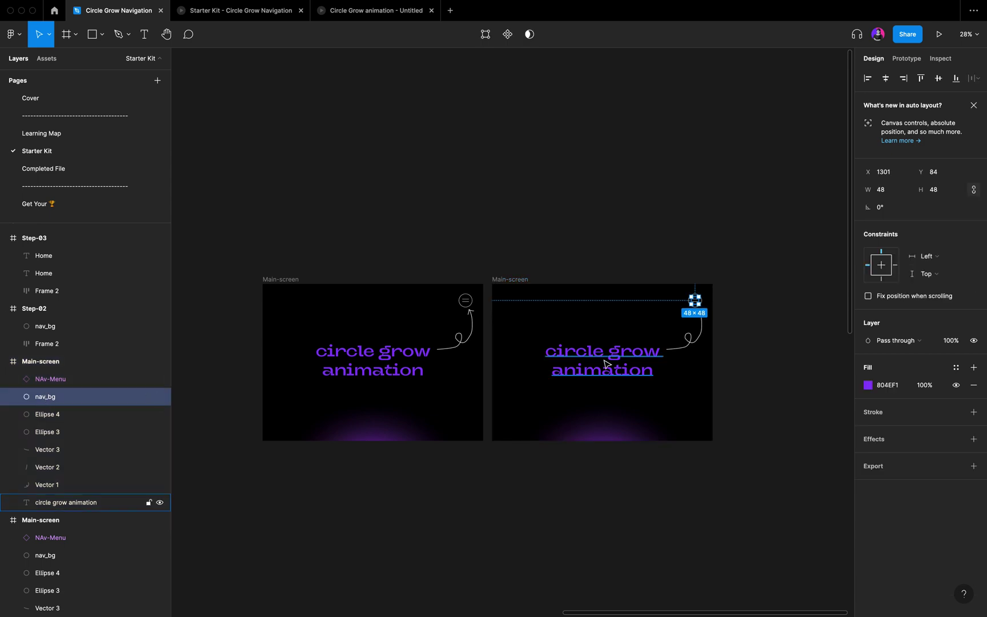
scroll(689, 307, "up", 8)
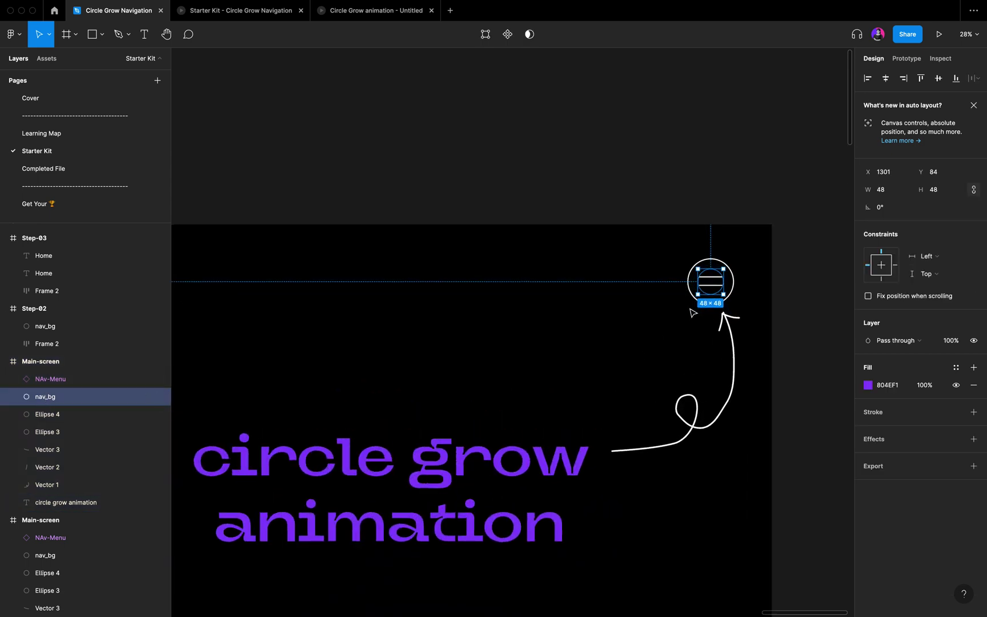
scroll(690, 311, "down", 2)
key("k")
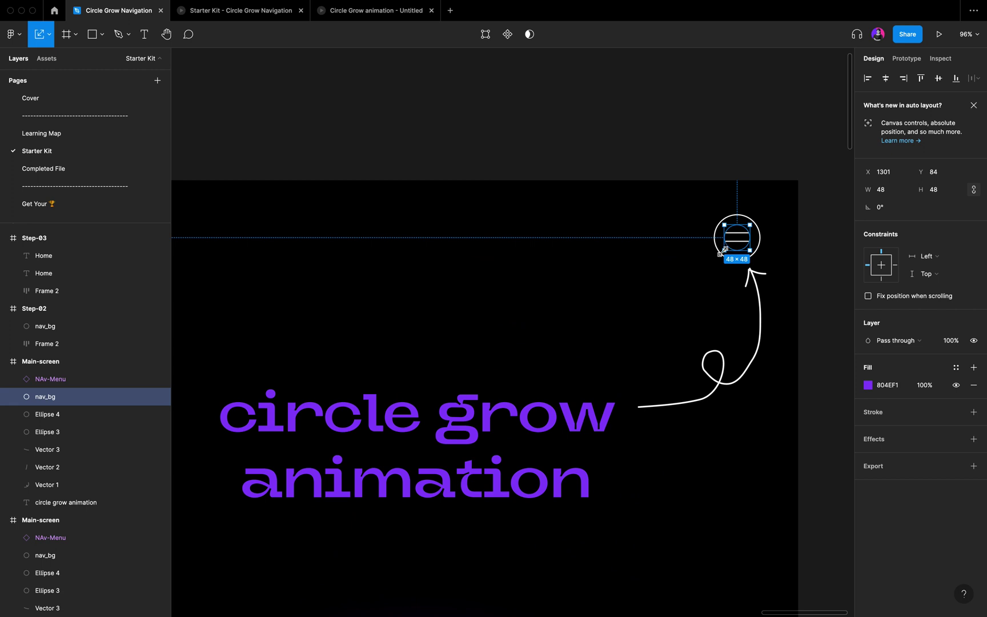
left_click_drag(717, 257, 289, 515)
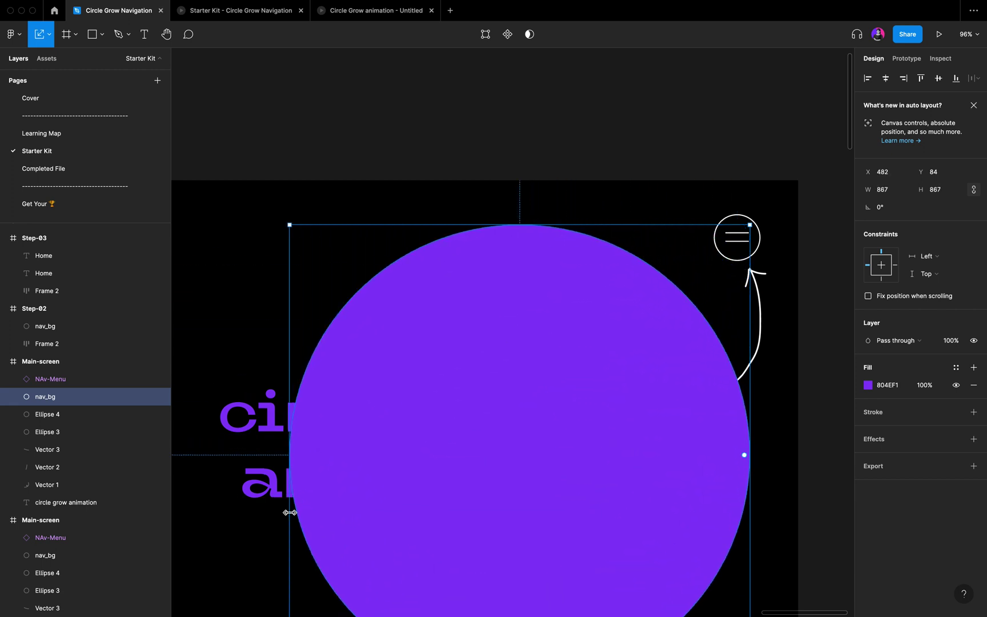
Enlarge the copied frame's nav_bg circle beyond about 1754 × 1754 so it covers the whole frame, and deselect it
scroll(289, 515, "down", 2)
scroll(289, 515, "down", 3)
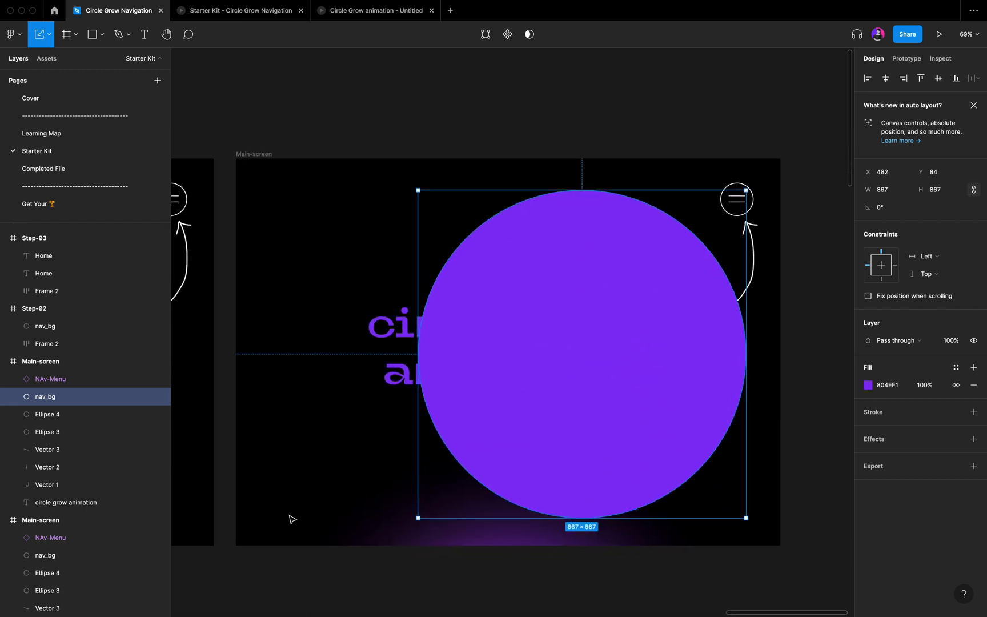
left_click_drag(418, 517, 213, 576)
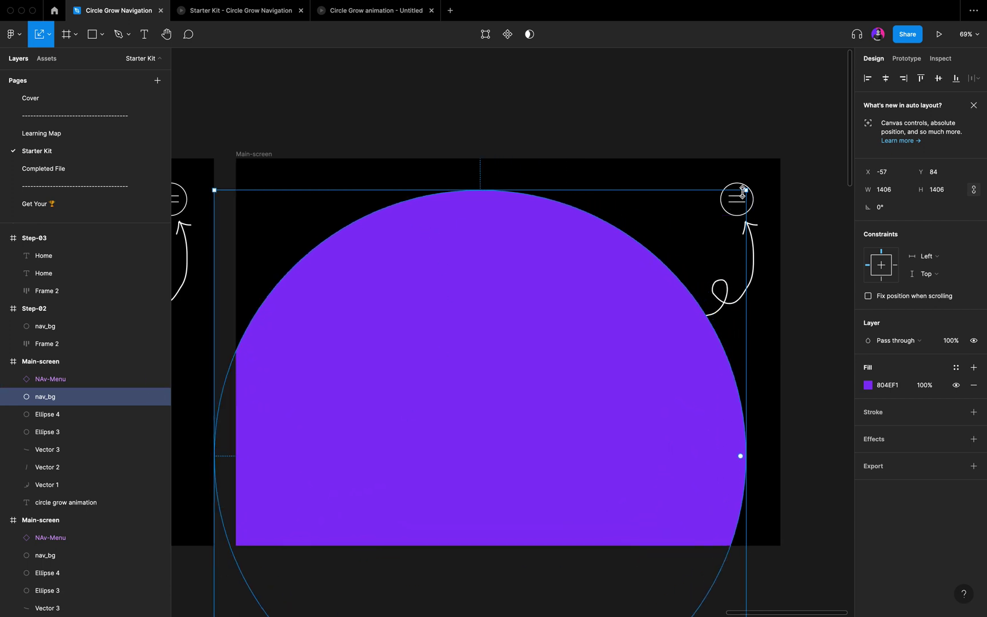
left_click_drag(745, 190, 795, 58)
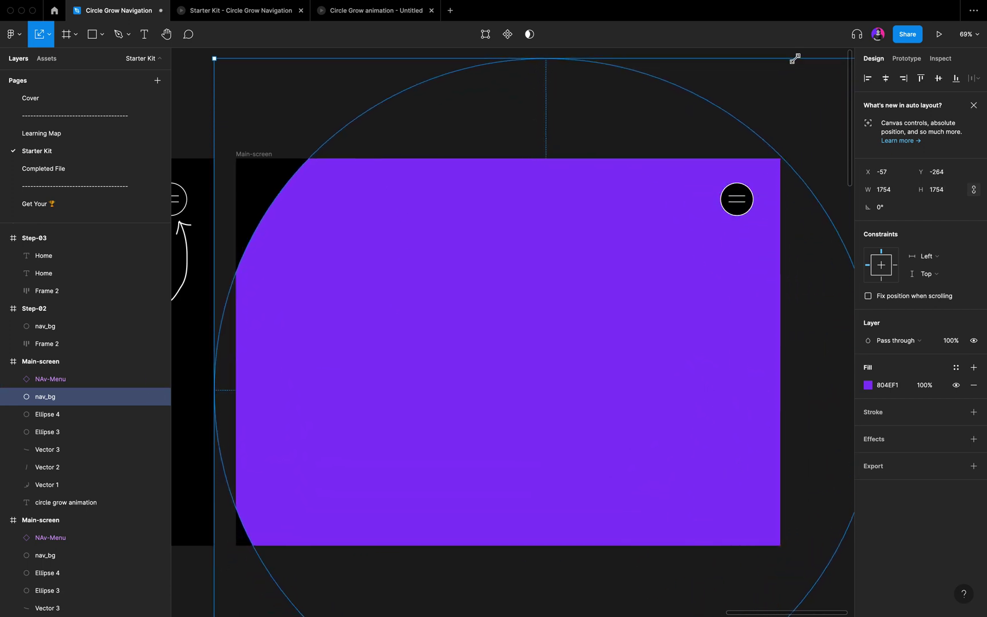
mouse_move(214, 59)
left_mouse_down()
mouse_move(200, 38)
mouse_move(215, 57)
left_mouse_up()
left_click(467, 279)
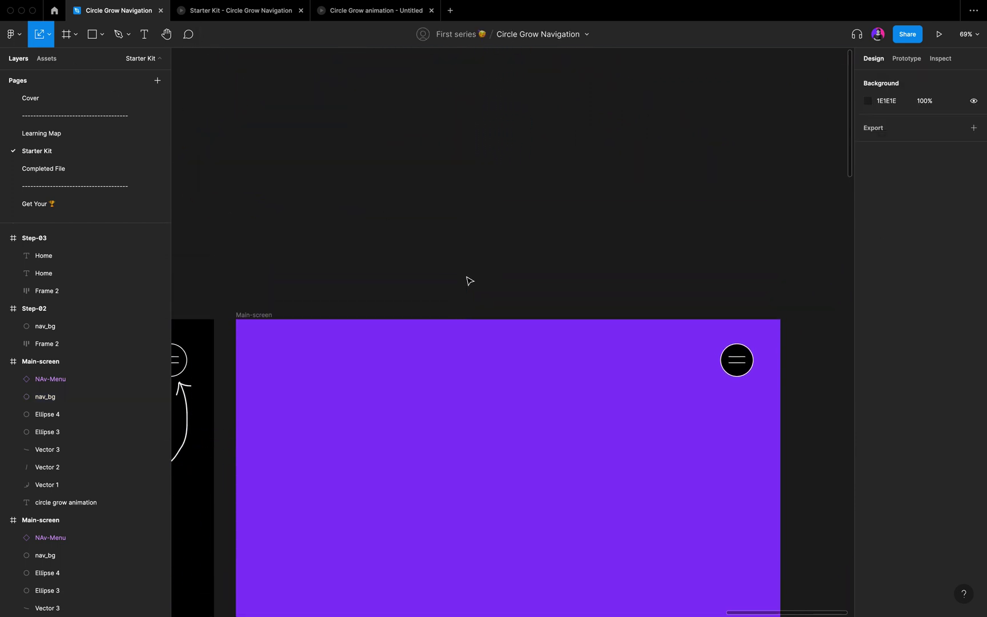
Switch the NAv-Menu instance on the purple Main-screen copy to the Close variant
scroll(469, 280, "down", 5)
left_click(589, 314)
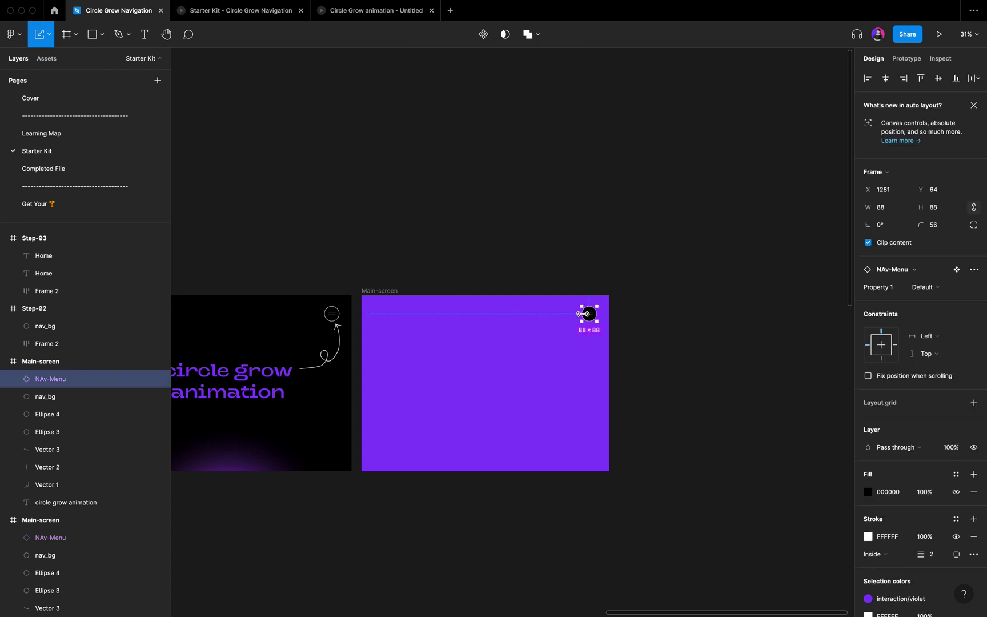
scroll(580, 313, "up", 10)
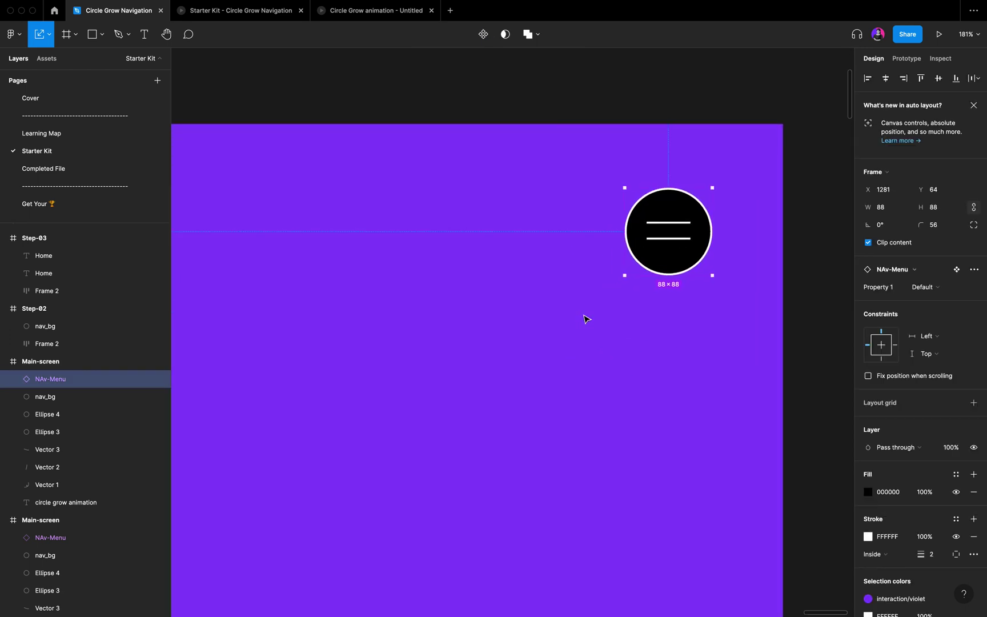
left_click(923, 287)
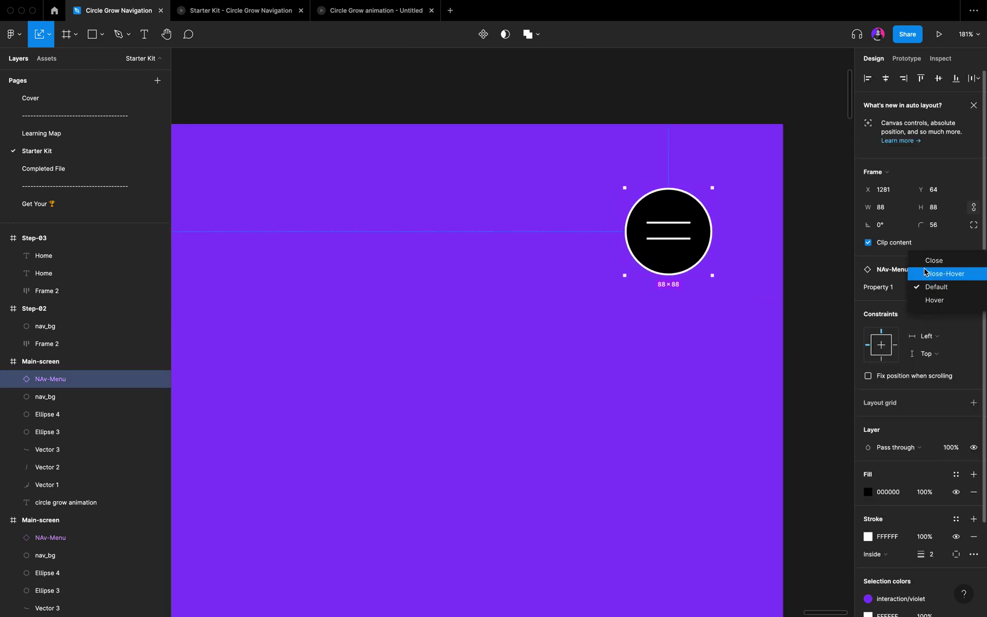
left_click(925, 258)
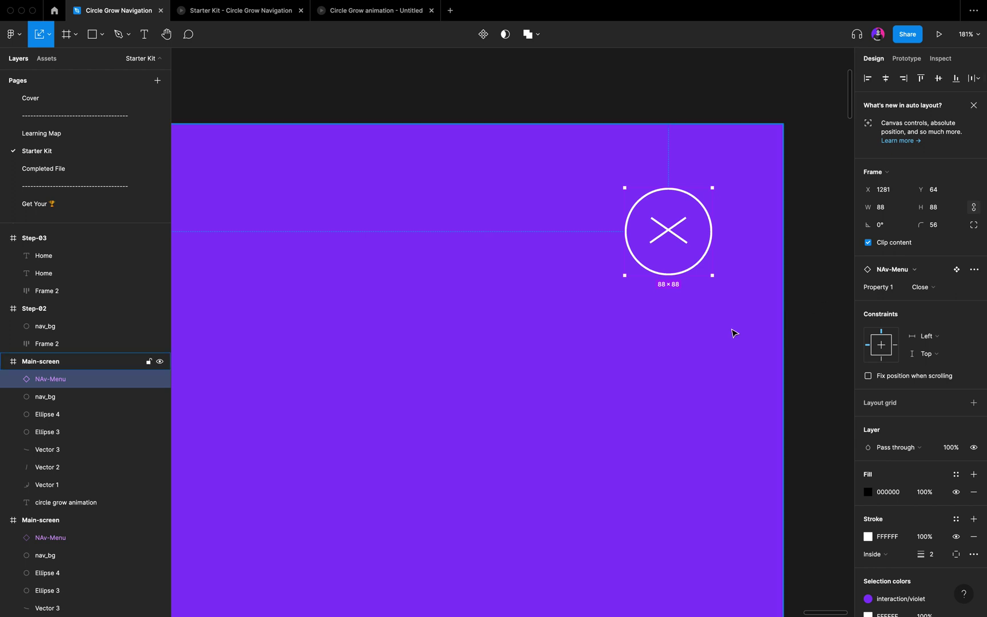
Create an on-click Navigate to connection from the original Main-screen's NAv-Menu to the purple Main-screen copy
scroll(734, 333, "down", 8)
scroll(734, 333, "down", 3)
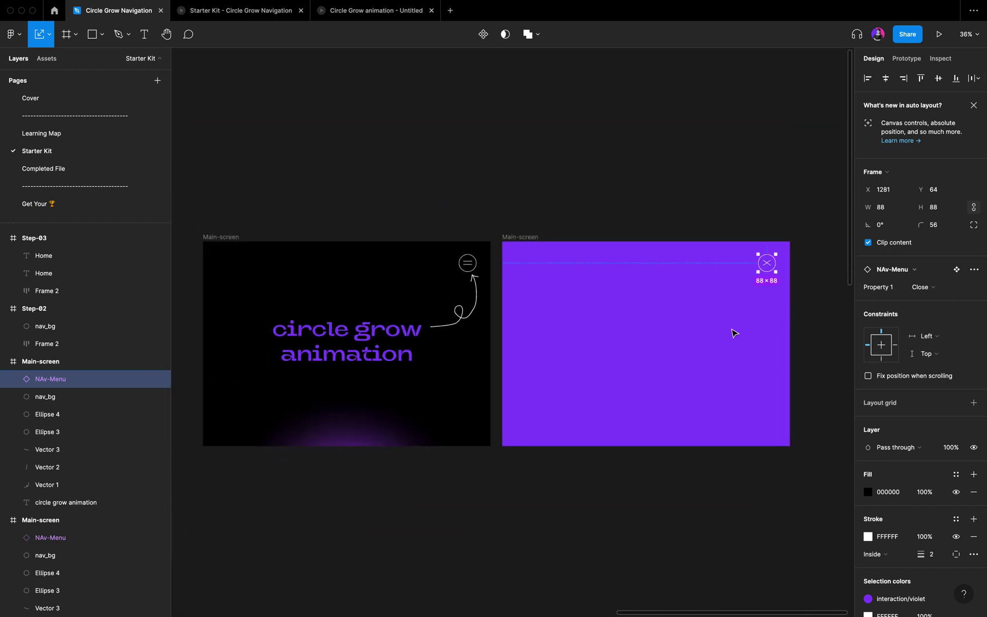
left_click(467, 265)
scroll(467, 265, "up", 5)
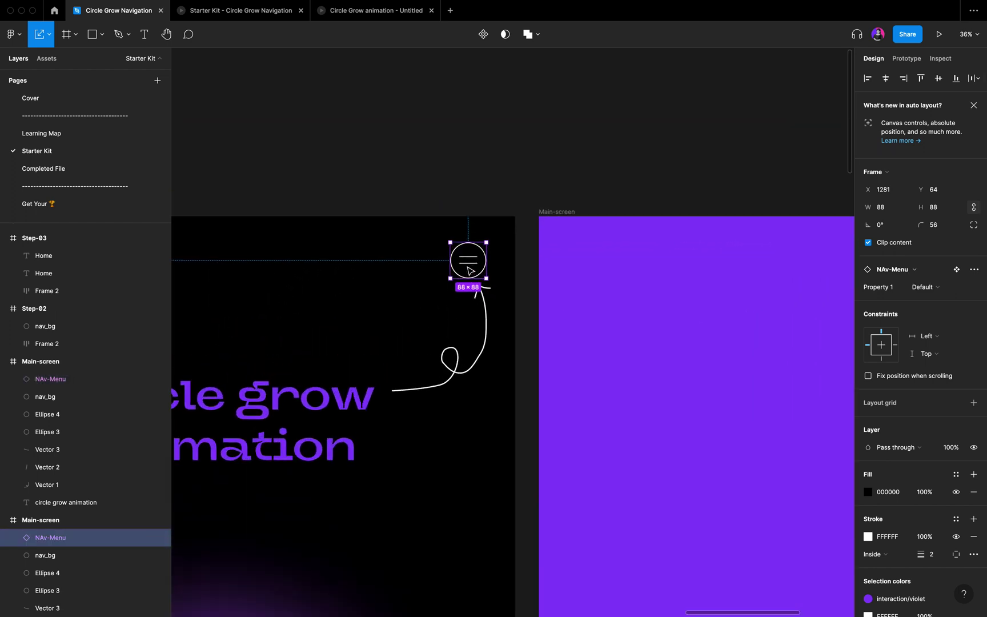
key("shift+e")
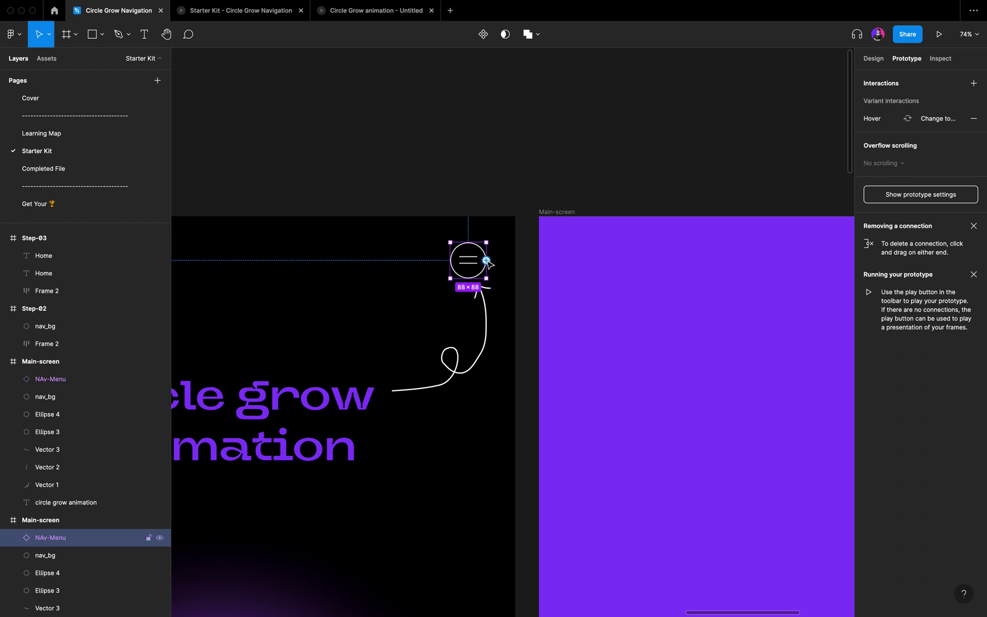
left_click_drag(487, 261, 551, 389)
scroll(551, 389, "down", 2)
scroll(552, 390, "right", 2)
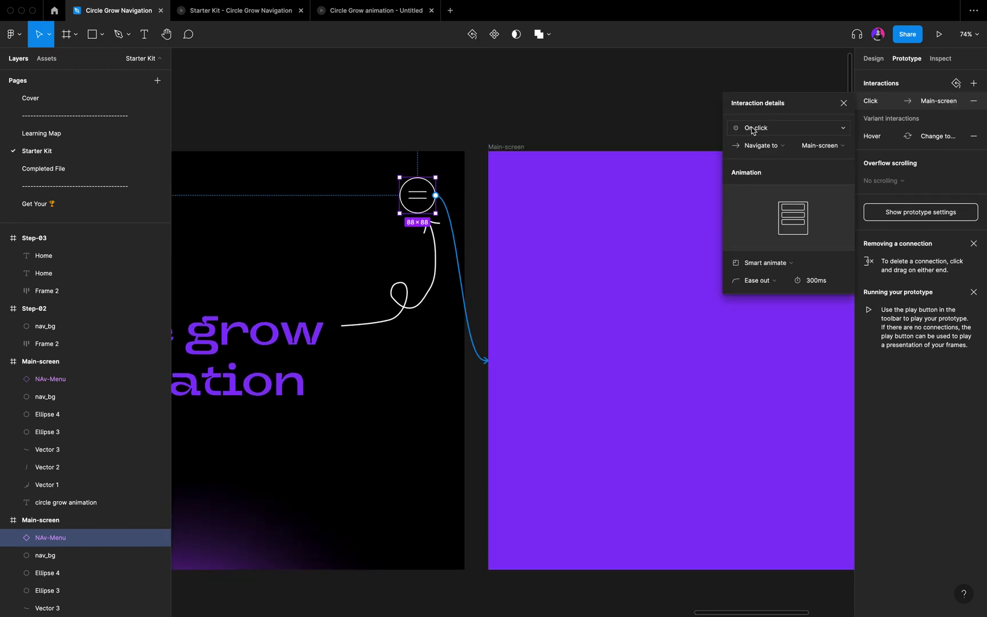
Set the menu connection's Smart animate transition to Slow at 600 ms and close the interaction details
left_click(773, 287)
left_click(786, 408)
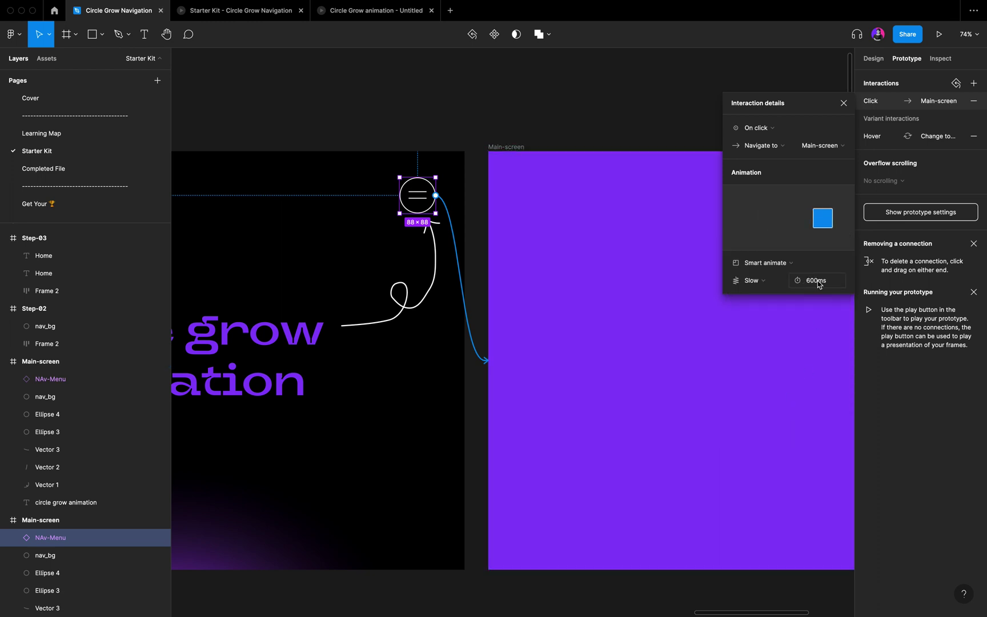
left_click(843, 104)
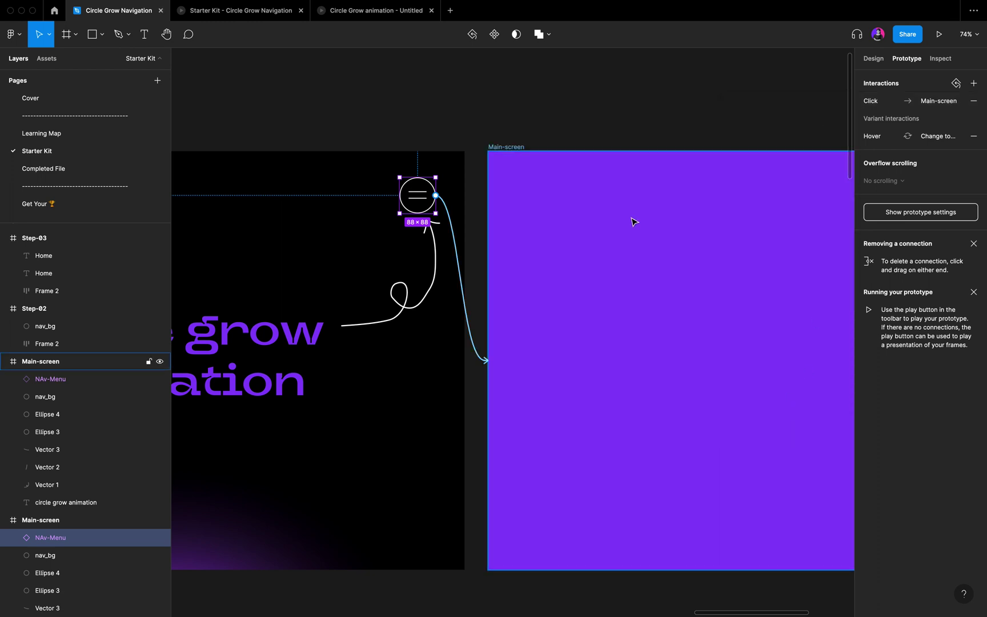
Create an on-click Navigate to connection from the purple Main-screen's close icon back to the original Main-screen
scroll(633, 220, "down", 5)
scroll(632, 220, "right", 3)
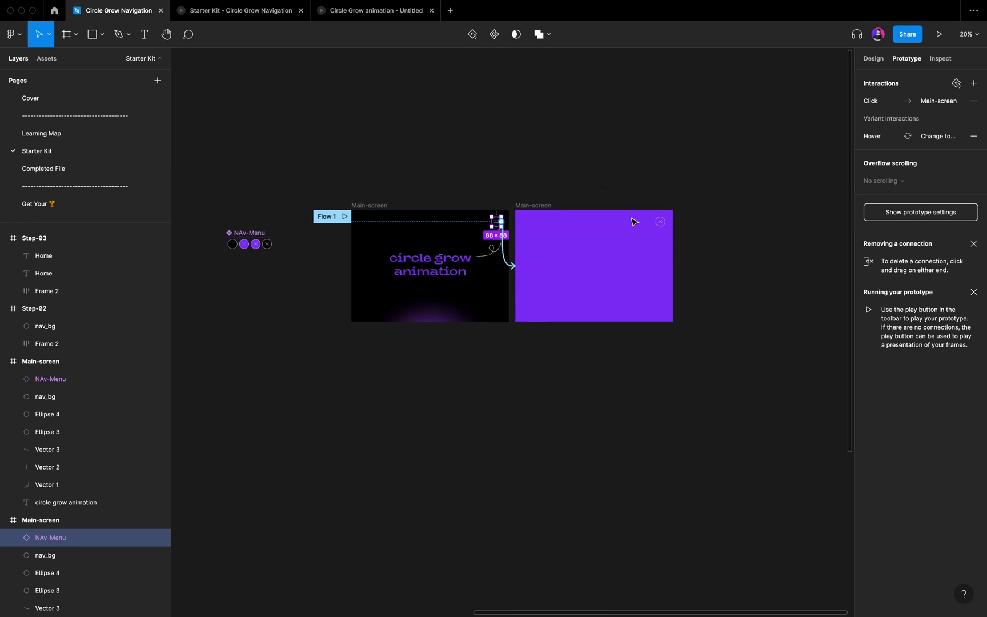
left_click(661, 227)
scroll(661, 226, "up", 5)
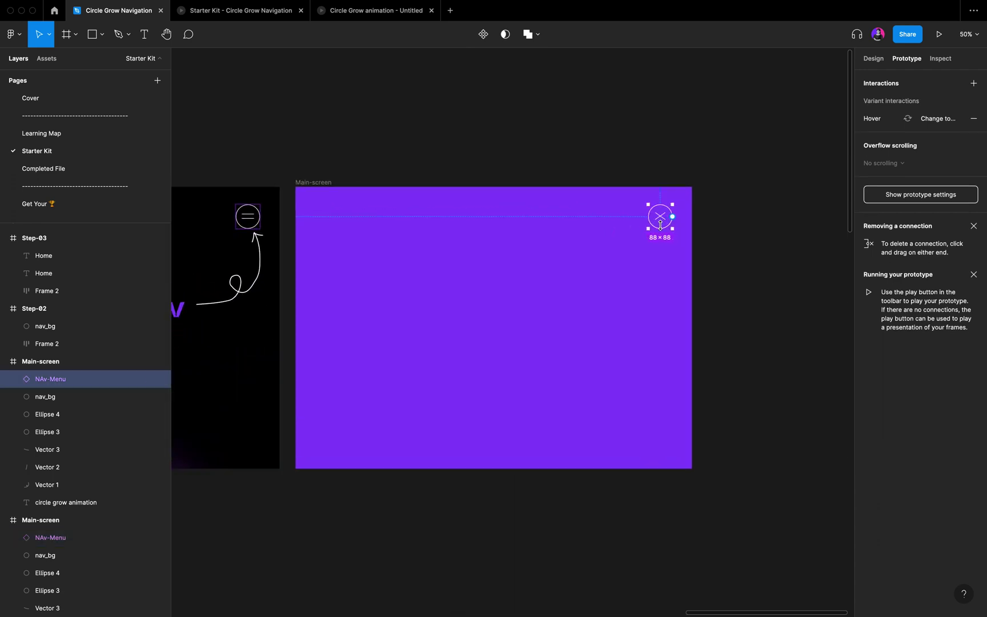
scroll(660, 225, "down", 2)
scroll(661, 225, "down", 1)
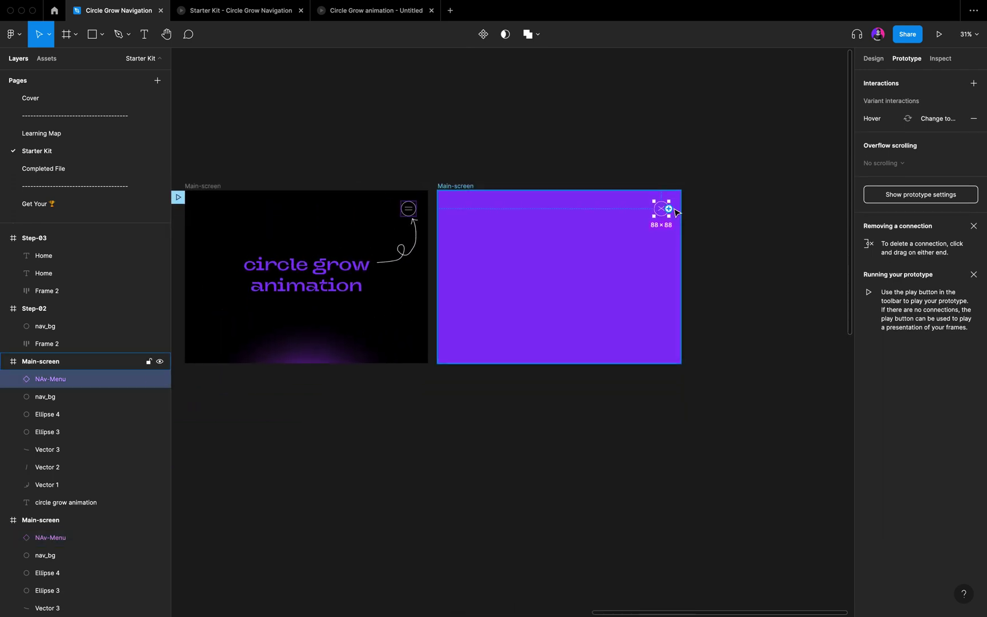
left_click_drag(655, 216, 483, 294)
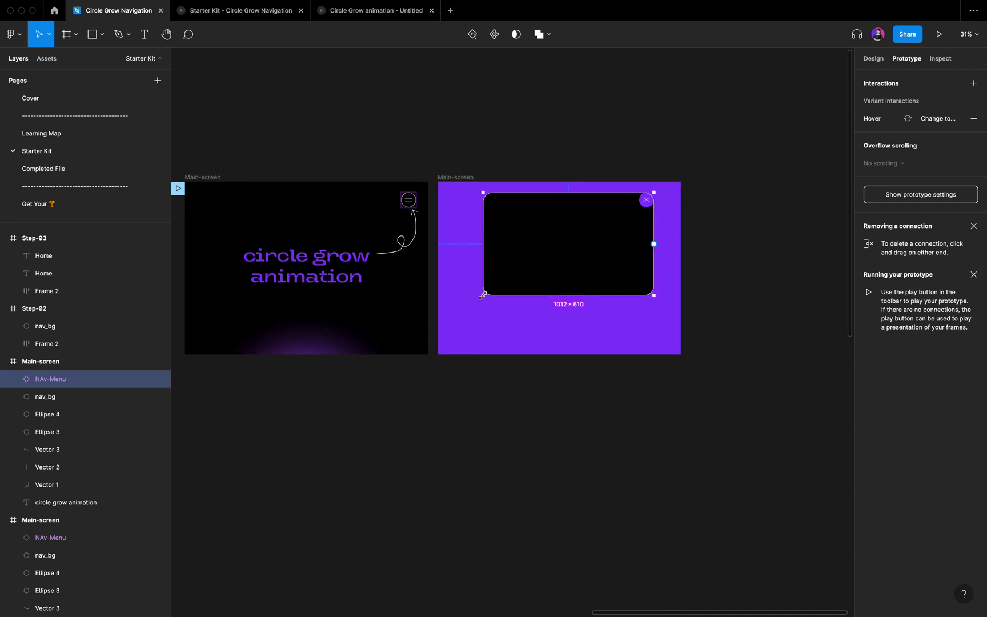
key("ctrl+z")
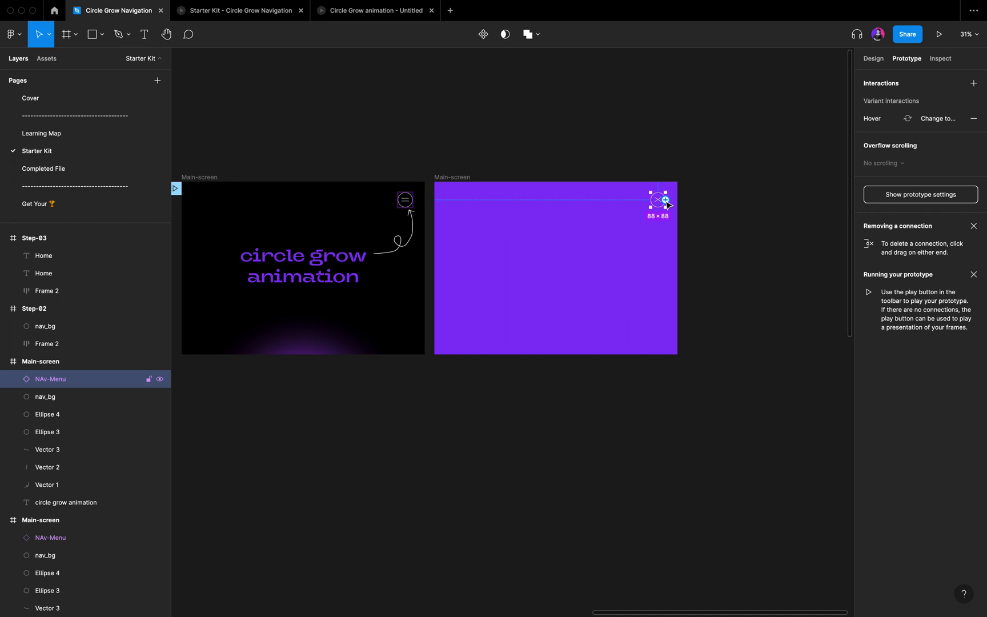
left_click_drag(667, 200, 550, 262)
left_click_drag(489, 290, 389, 304)
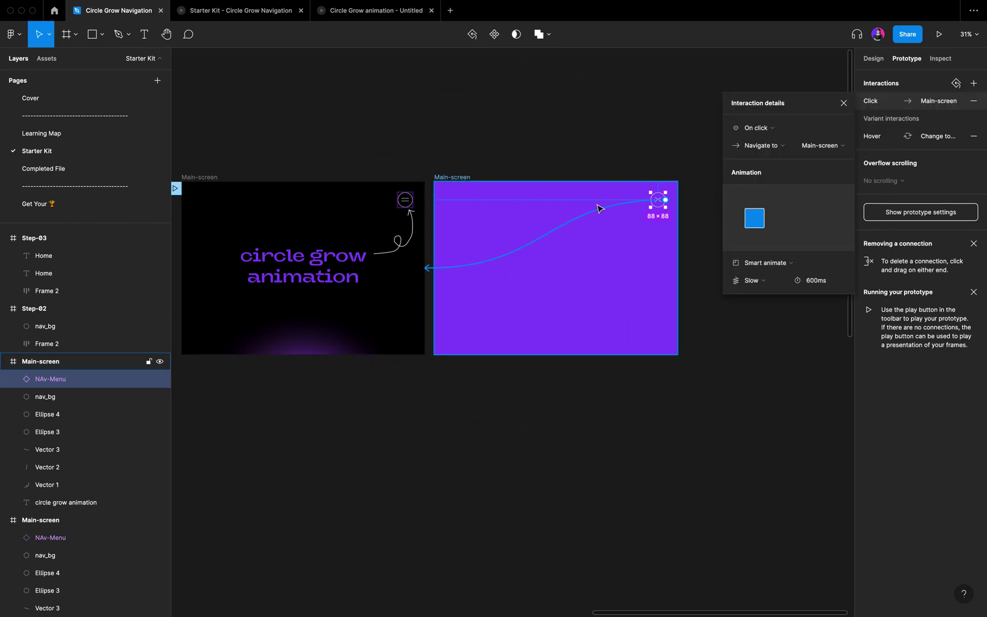
Set the close icon's return transition duration to 400 ms and close the interaction details
left_click(818, 280)
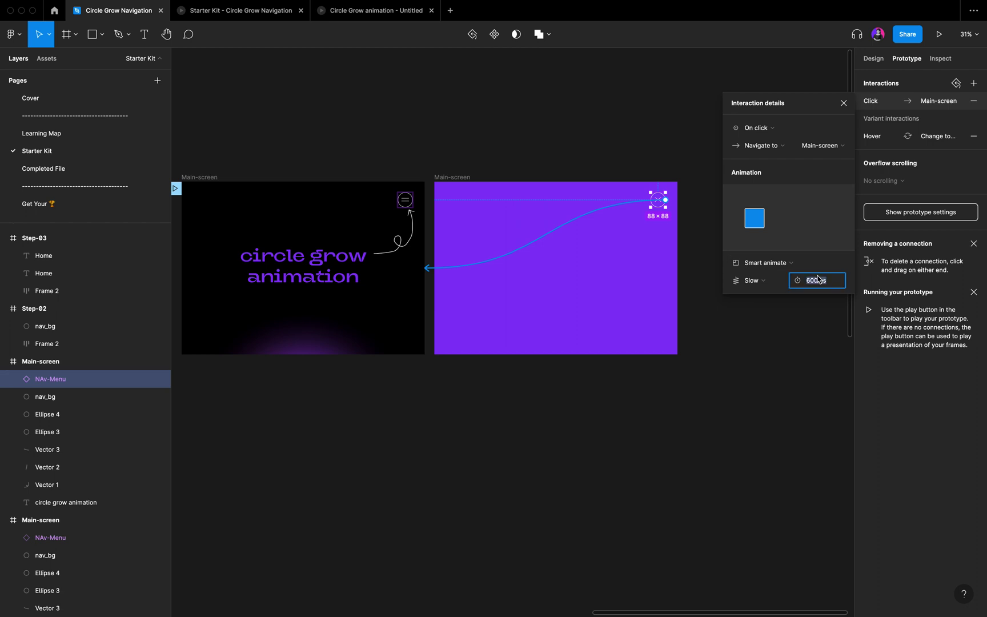
type("400")
key("Return")
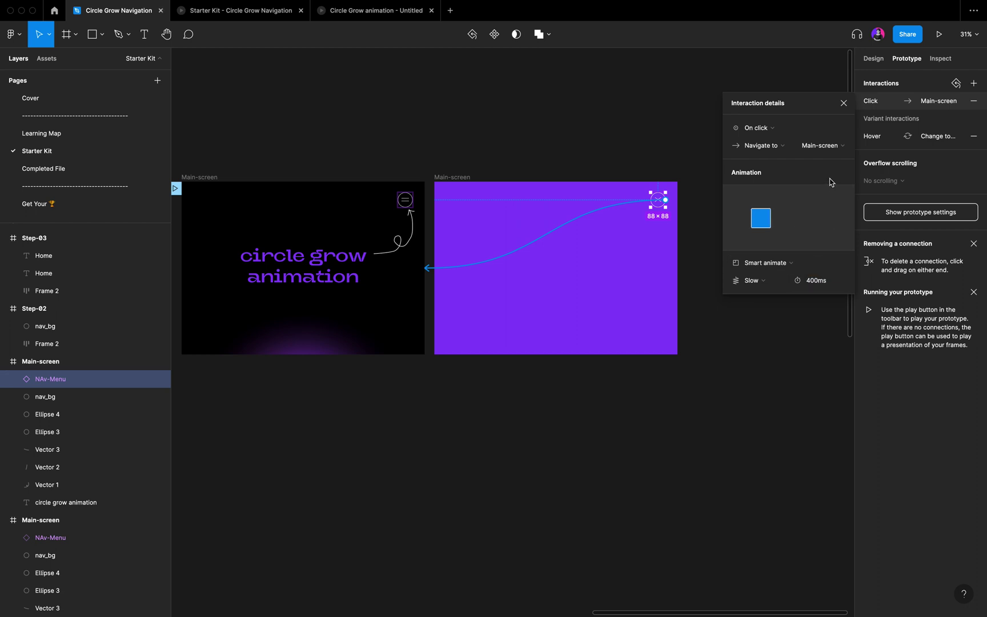
left_click(839, 110)
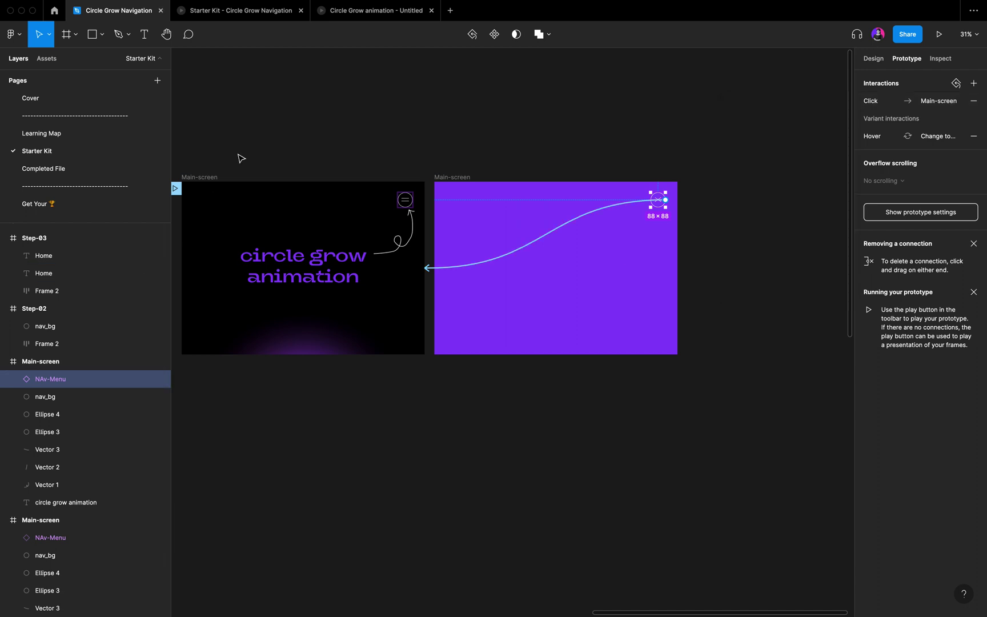
Switch to the Starter Kit - Circle Grow Navigation prototype preview
scroll(240, 159, "left", 3)
scroll(241, 158, "up", 1)
left_click(220, 11)
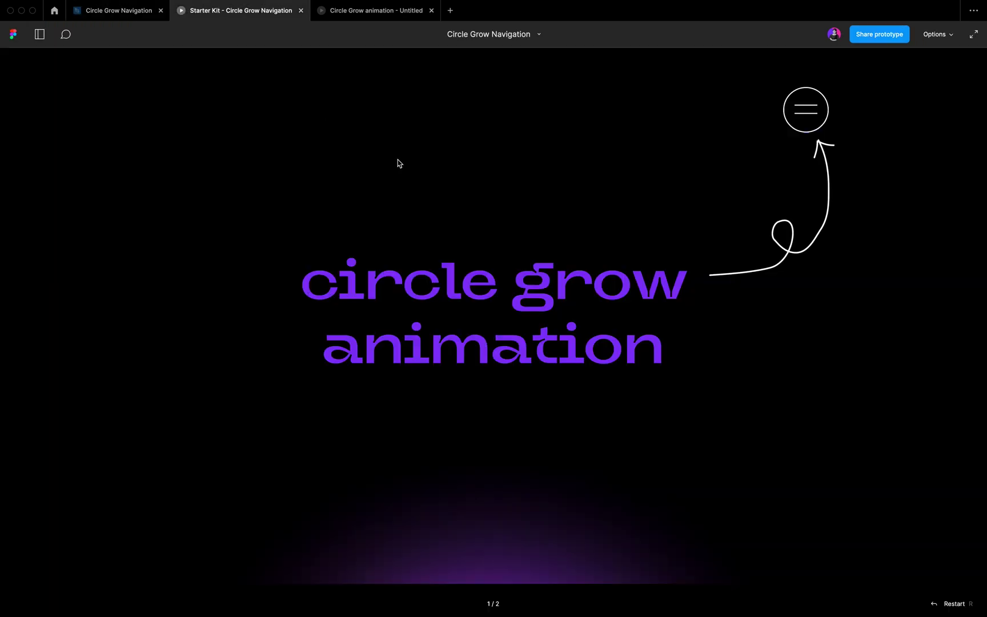
Test the menu and close icons in the prototype preview to check the circle grow transition in both directions
left_click(814, 123)
left_click(815, 125)
left_click(815, 124)
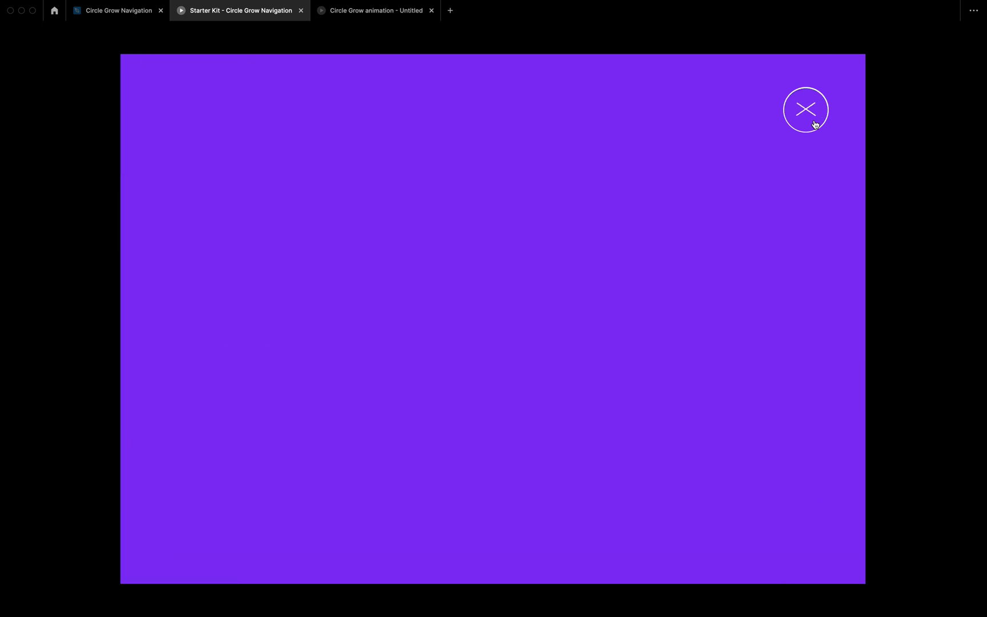
left_click(815, 124)
left_click(816, 124)
left_click(816, 125)
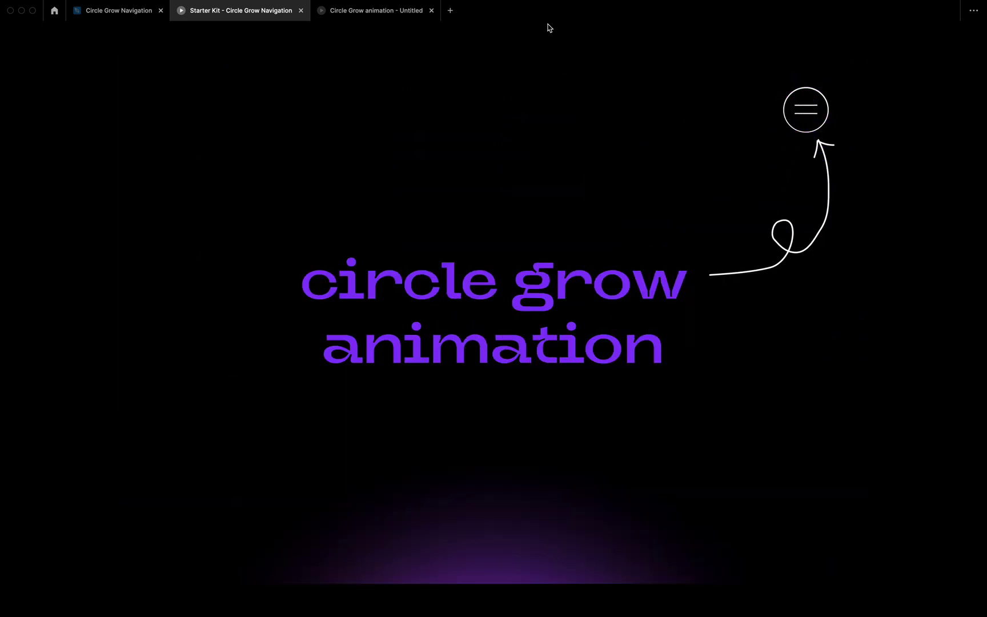
Return to the Circle Grow Navigation design file and copy the two Home texts from the Step-03 frame
left_click(127, 12)
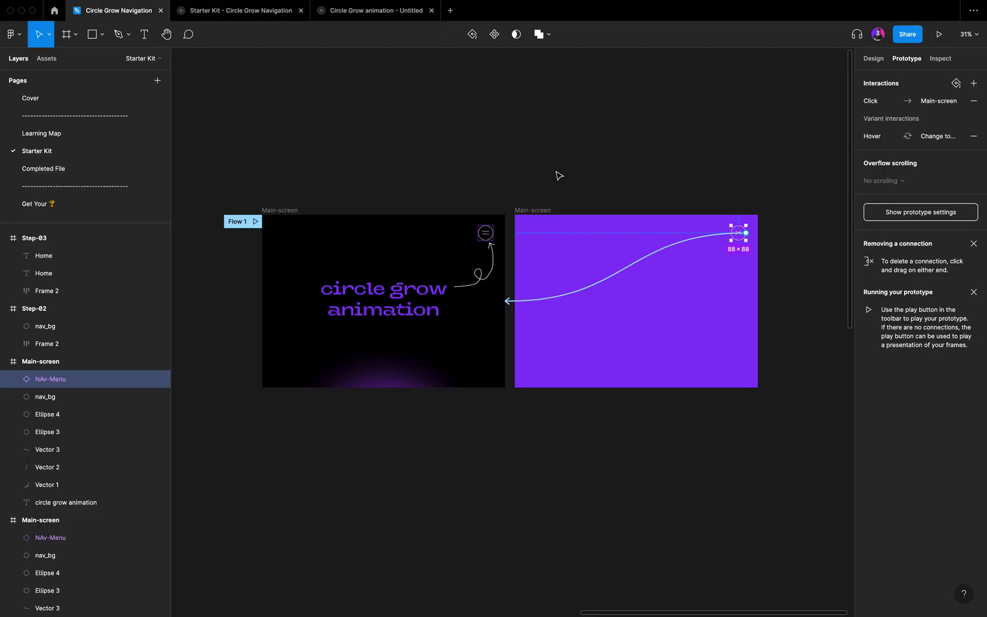
scroll(560, 176, "down", 1)
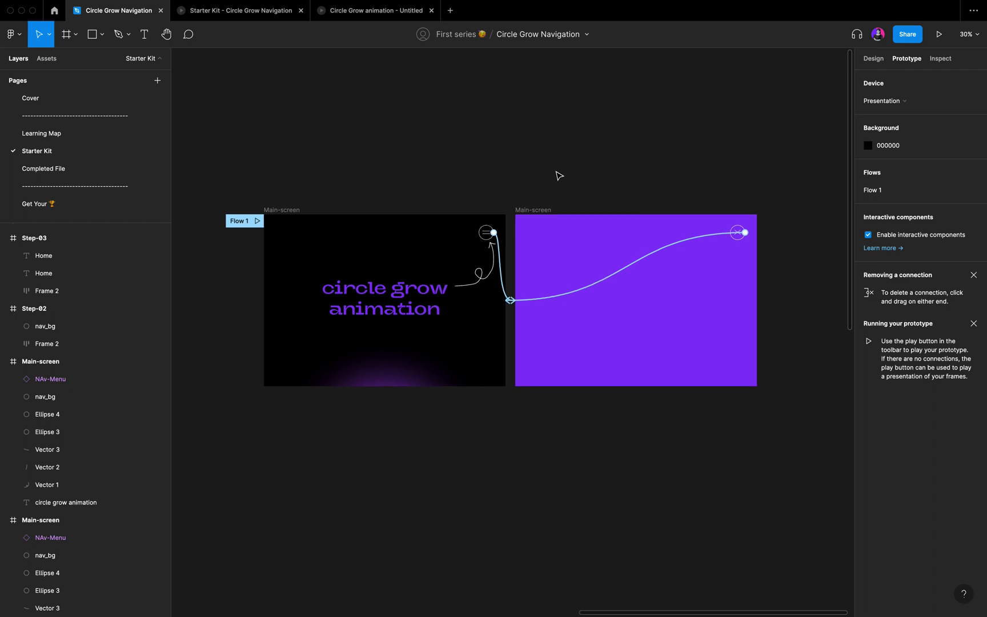
scroll(559, 176, "down", 5)
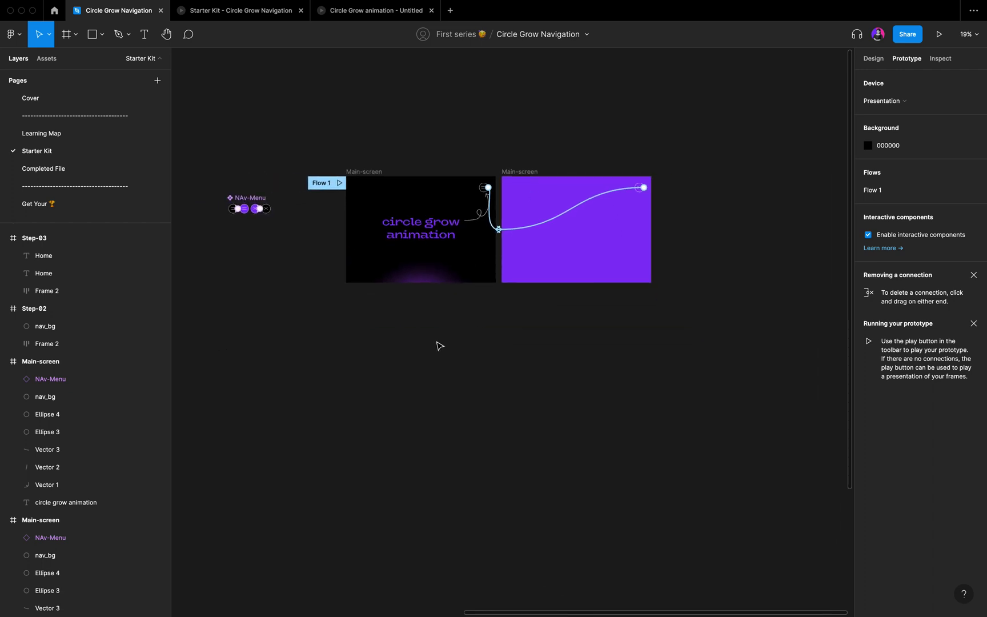
scroll(433, 374, "down", 6)
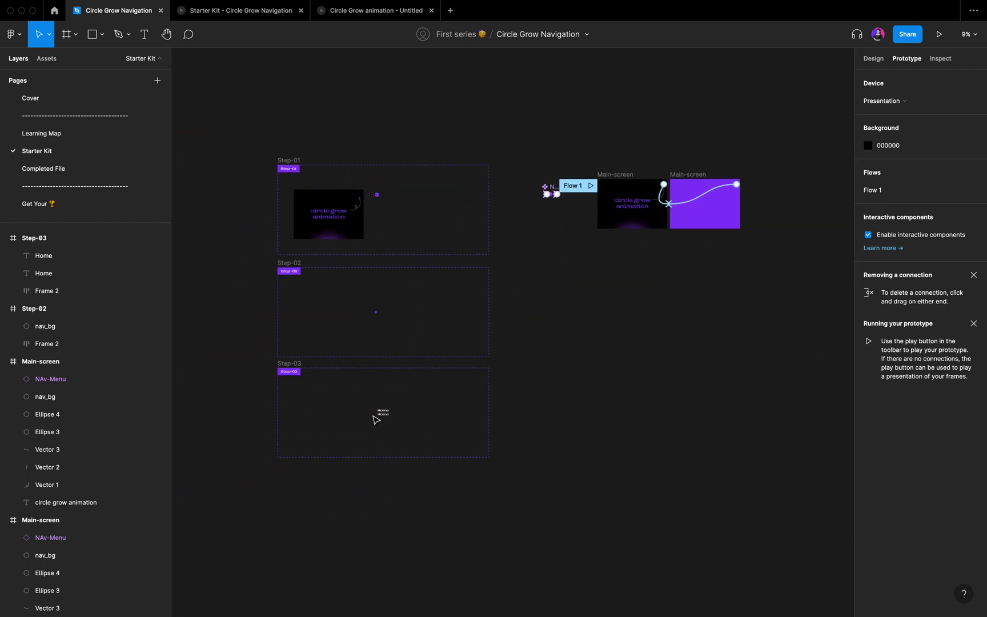
scroll(353, 417, "up", 8)
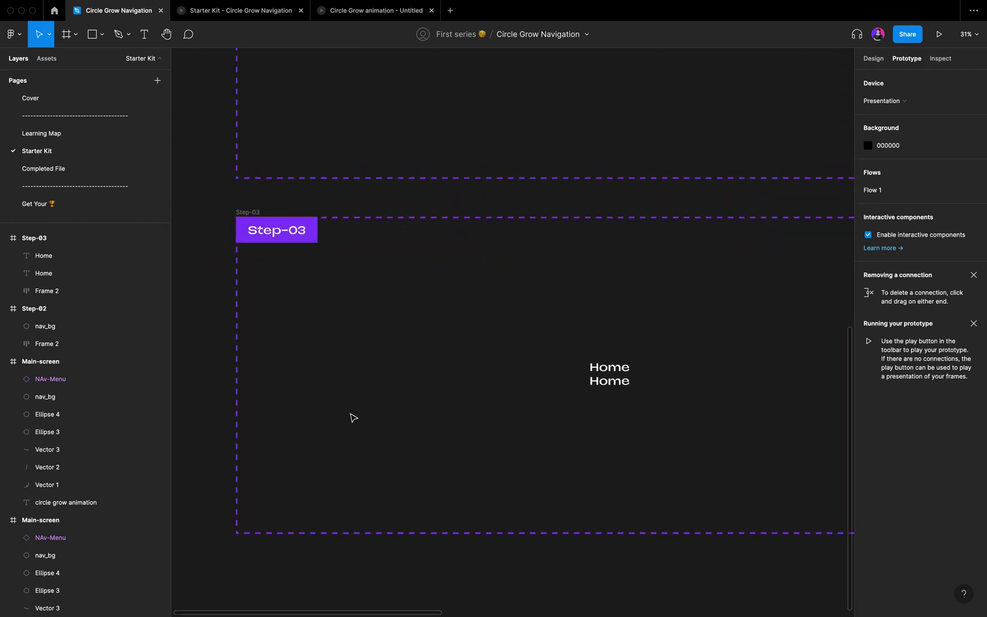
scroll(352, 417, "right", 3)
left_click_drag(388, 320, 498, 399)
scroll(497, 399, "down", 3)
scroll(497, 399, "right", 6)
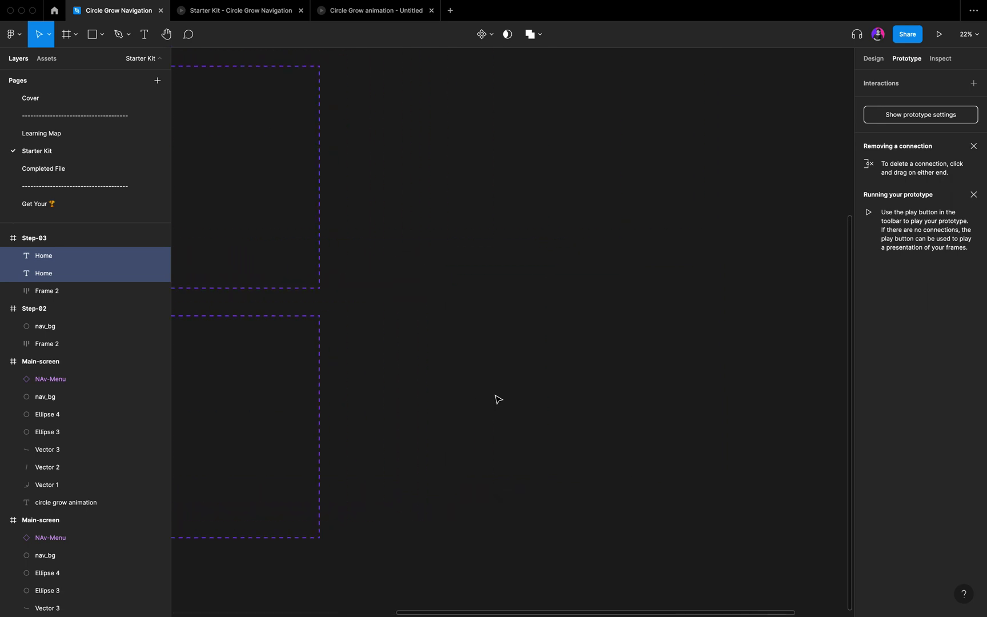
Paste the two Home texts on the empty canvas and place them just below the NAv-Menu component set
scroll(498, 399, "right", 3)
scroll(499, 399, "down", 5)
scroll(498, 398, "up", 2)
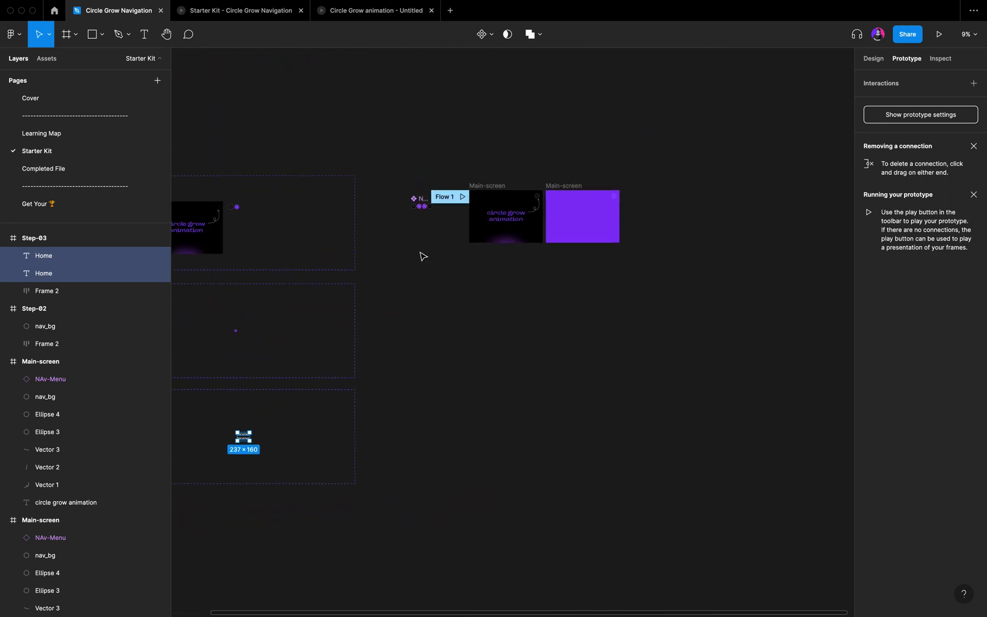
left_click(423, 257)
scroll(423, 257, "up", 4)
key("shift+e")
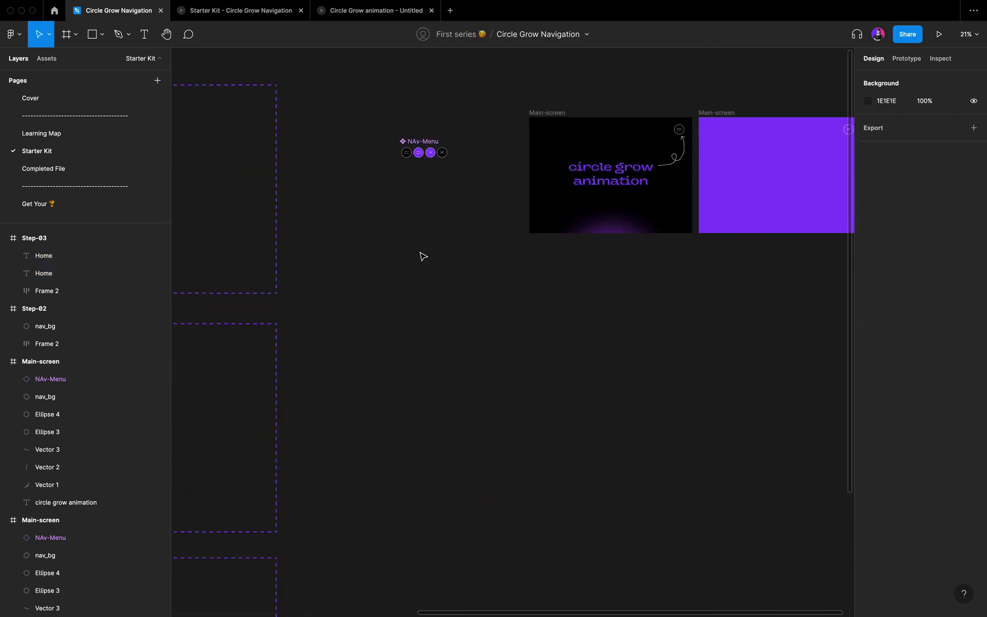
scroll(423, 256, "up", 2)
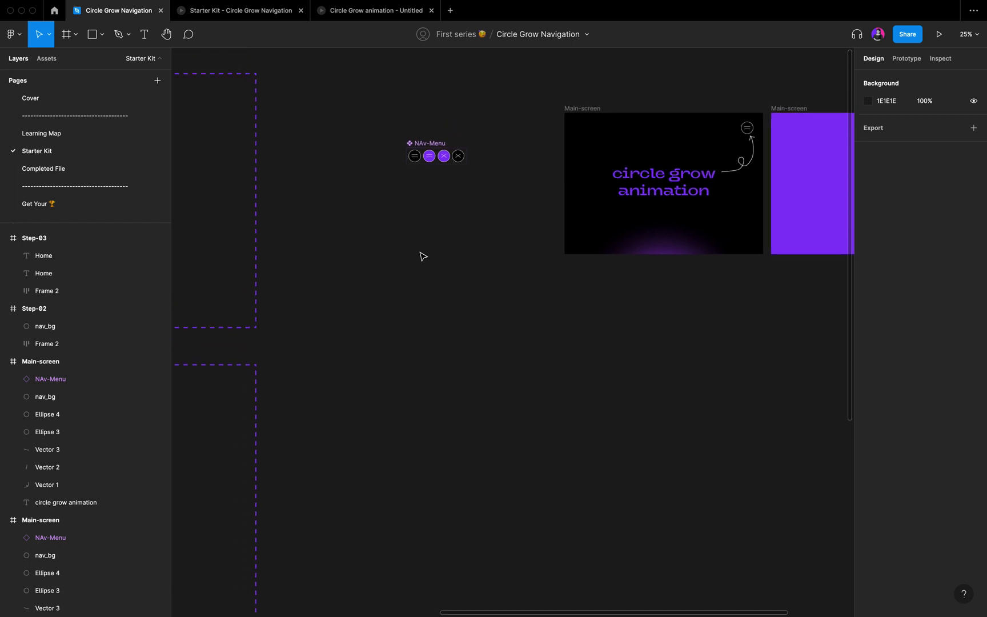
key("super+v")
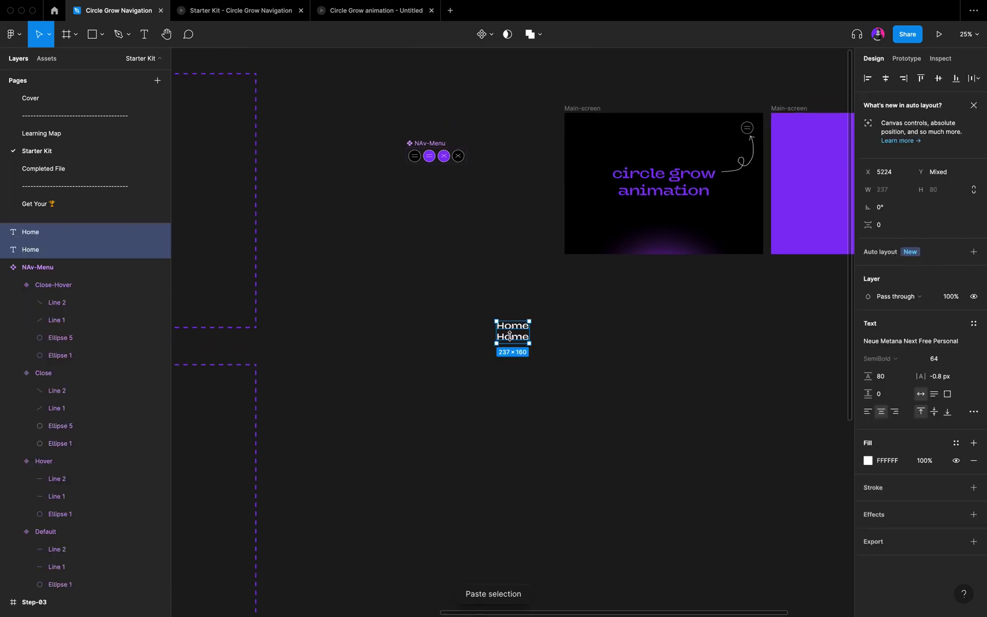
left_click_drag(513, 338, 436, 249)
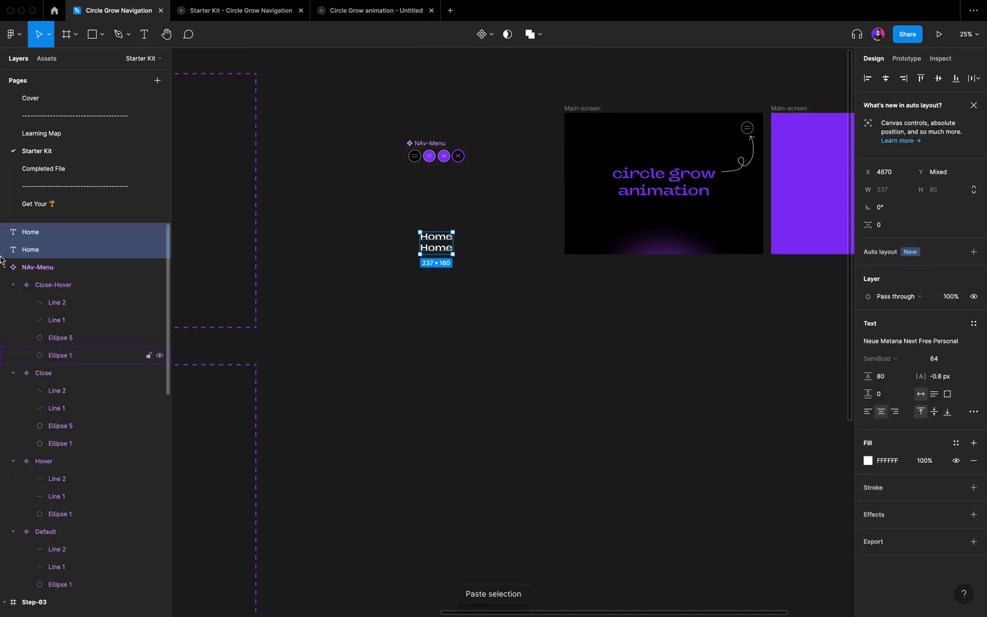
left_click(399, 220)
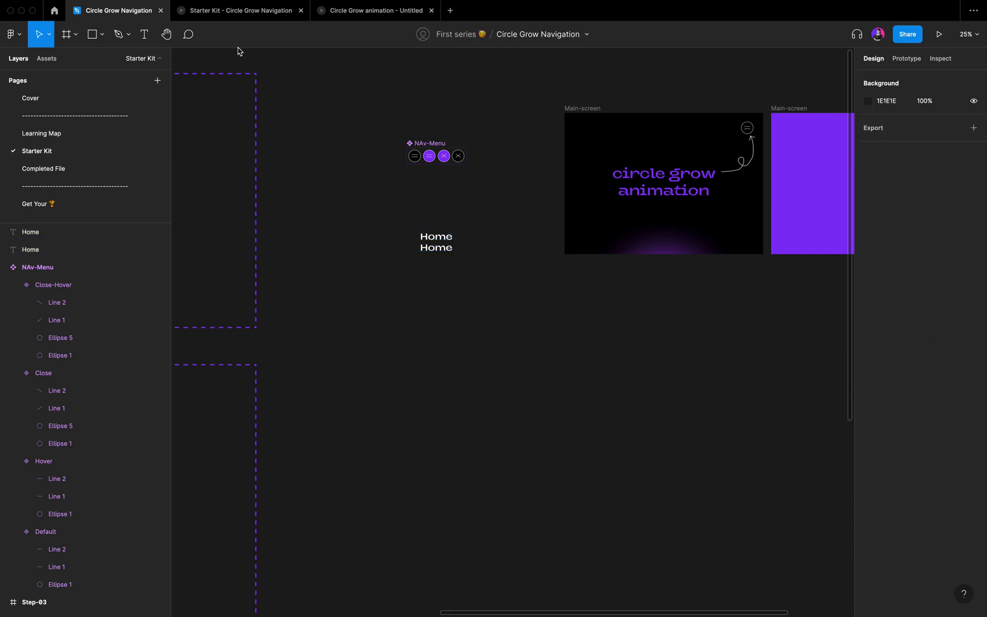
Open the menu in the finished Circle Grow animation prototype and examine the hover effect on its navigation links
left_click(244, 23)
left_click(415, 16)
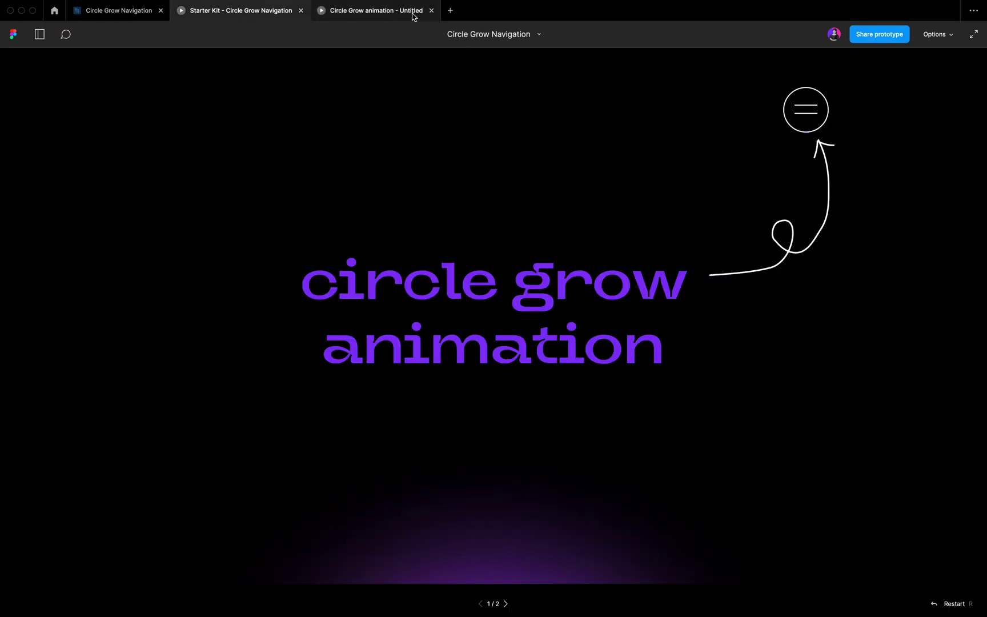
left_click(808, 111)
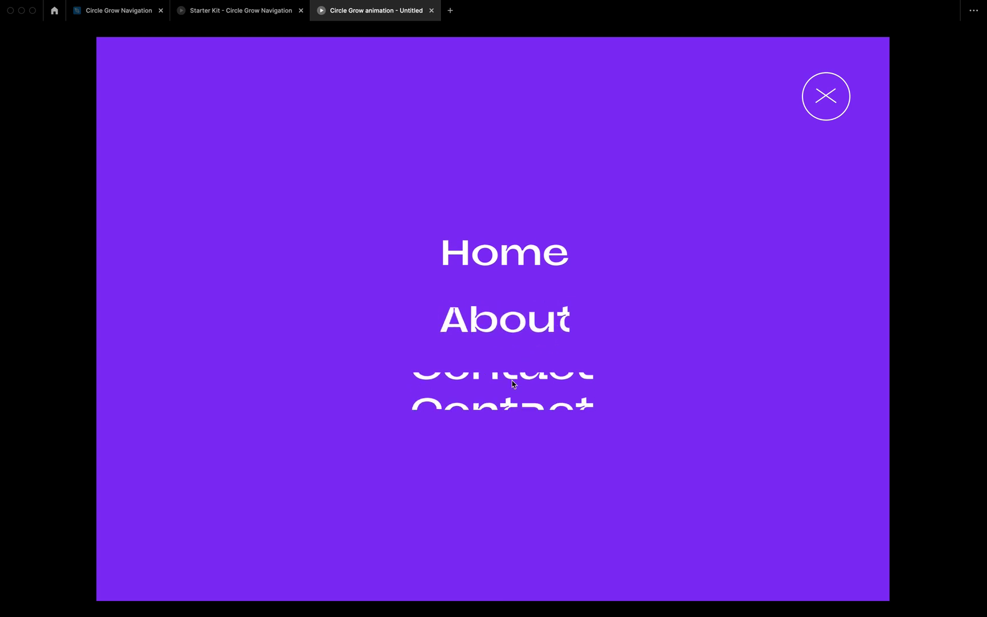
Back in the design file, wrap the two pasted Home texts in a vertical auto layout named Text
left_click(112, 13)
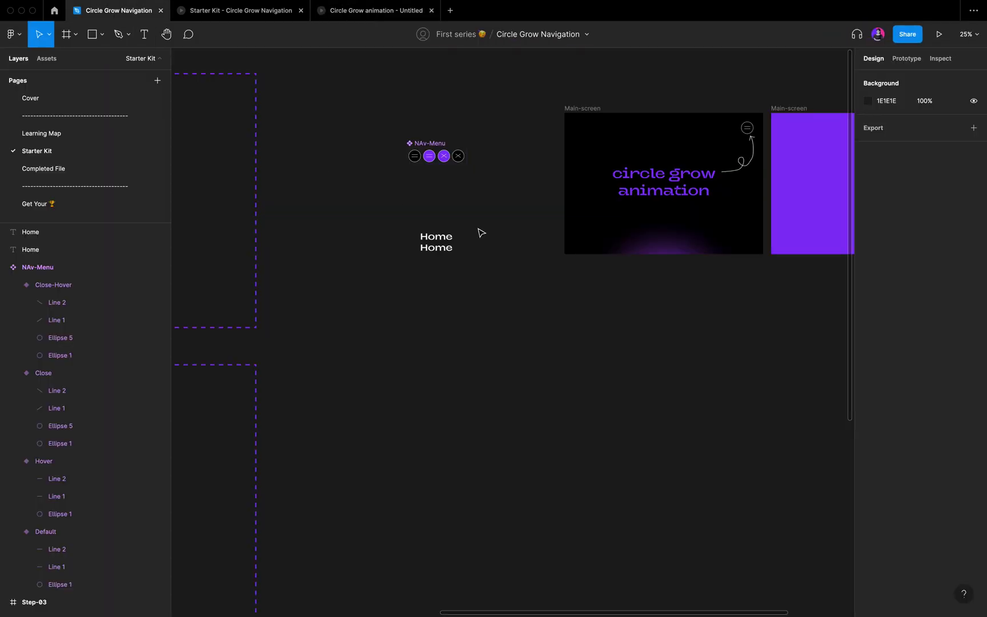
left_click_drag(397, 222, 483, 280)
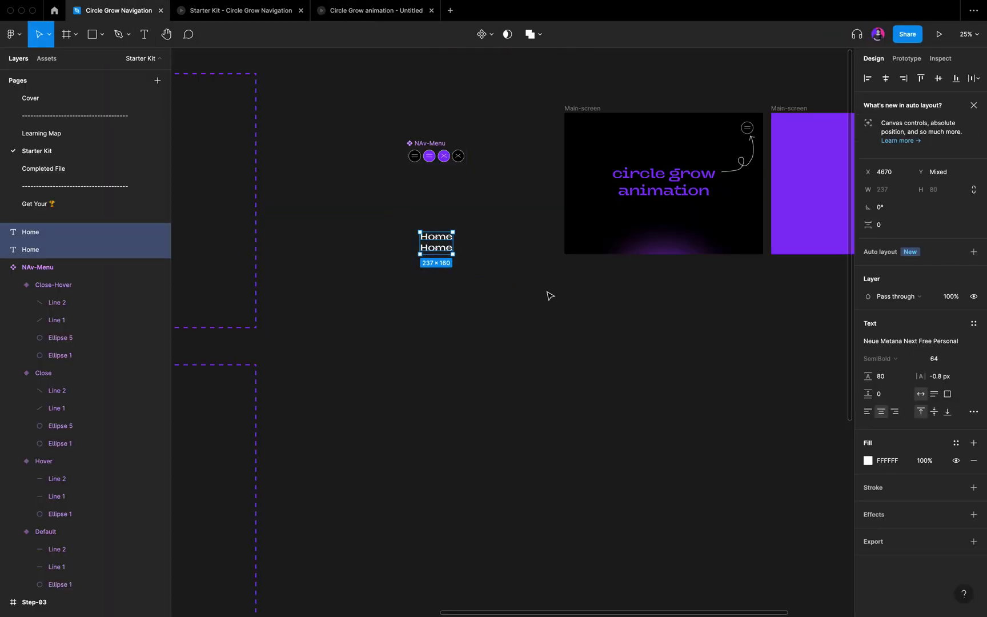
key("shift+a")
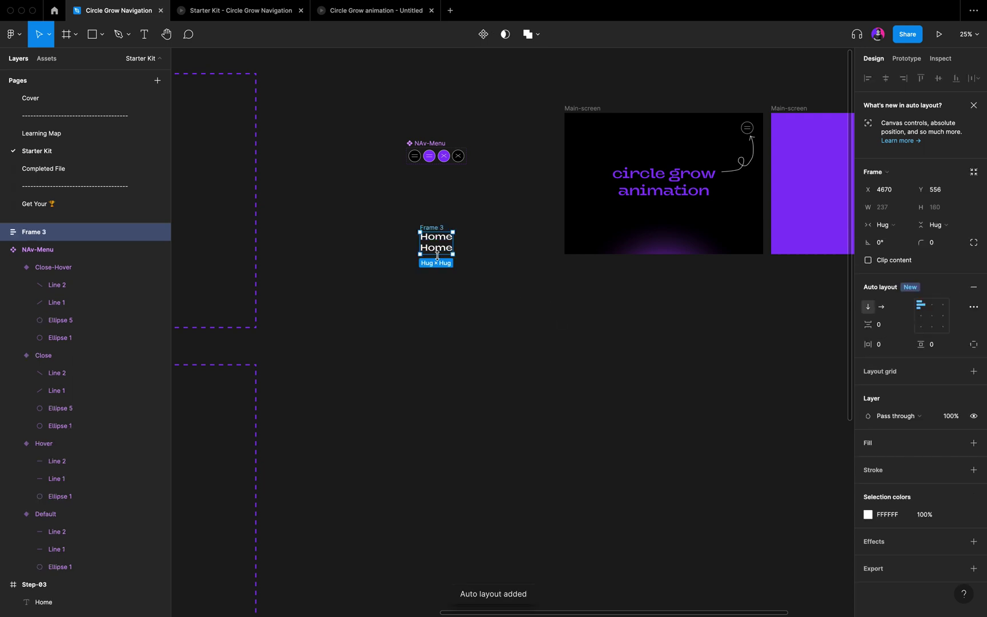
double_click(83, 229)
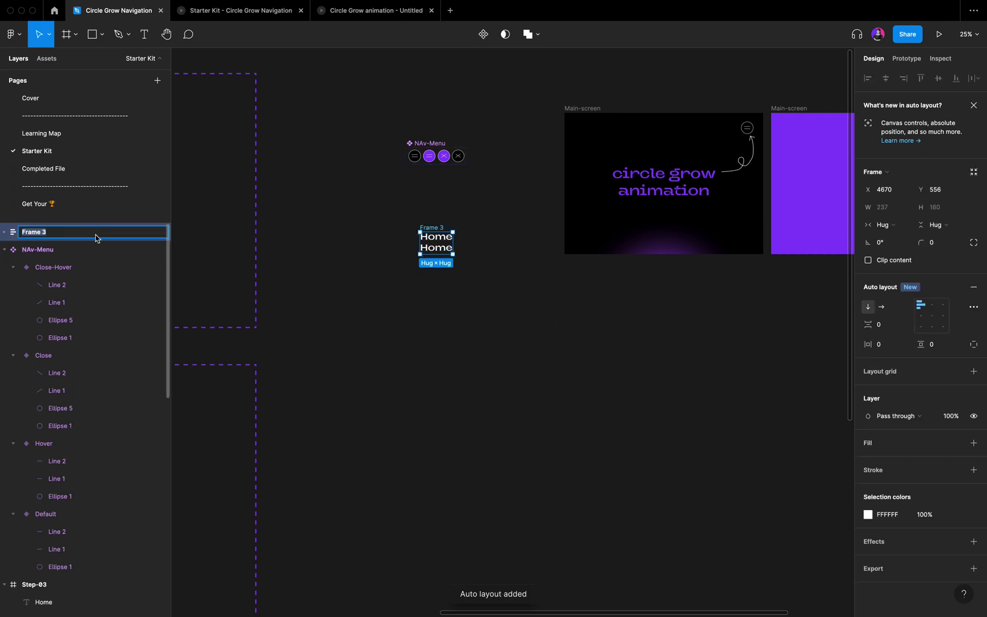
type("Text")
key("Return")
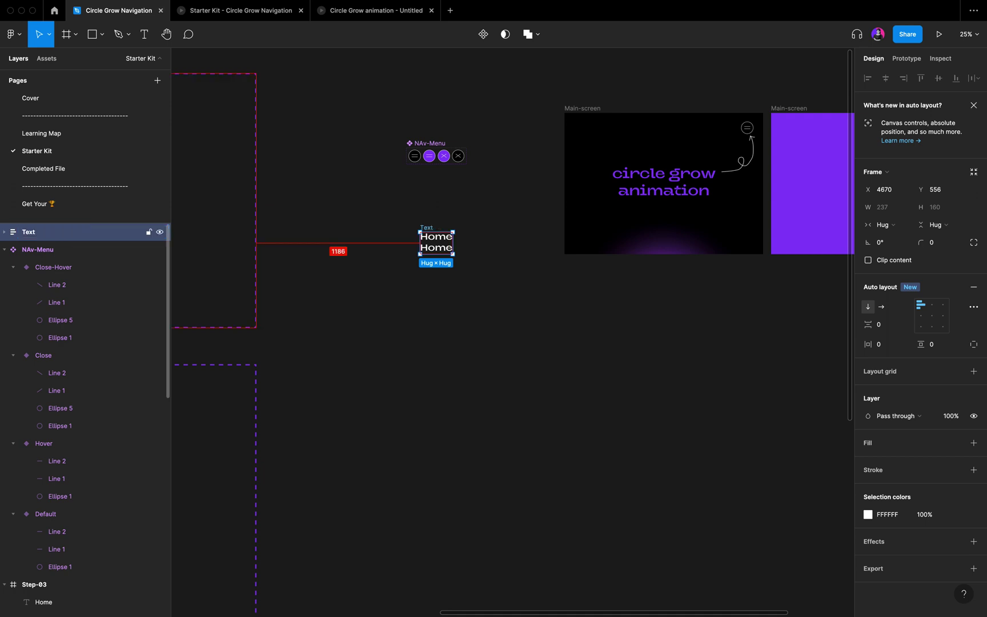
Enclose the Text auto layout in a plain frame and rename that frame Default
key("super+z")
key("super+z")
left_click(57, 232)
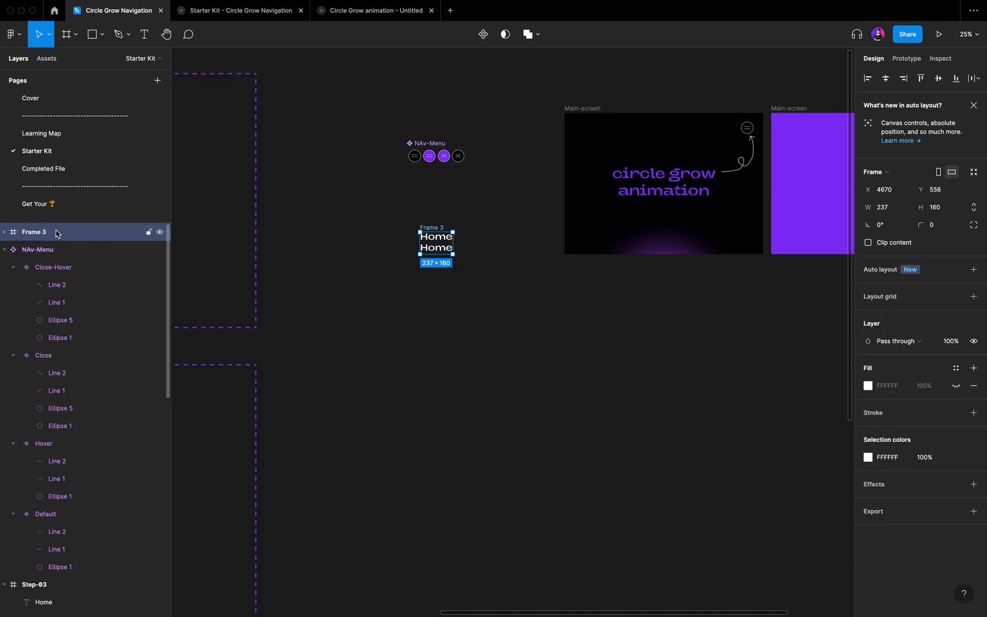
double_click(56, 232)
type("Def")
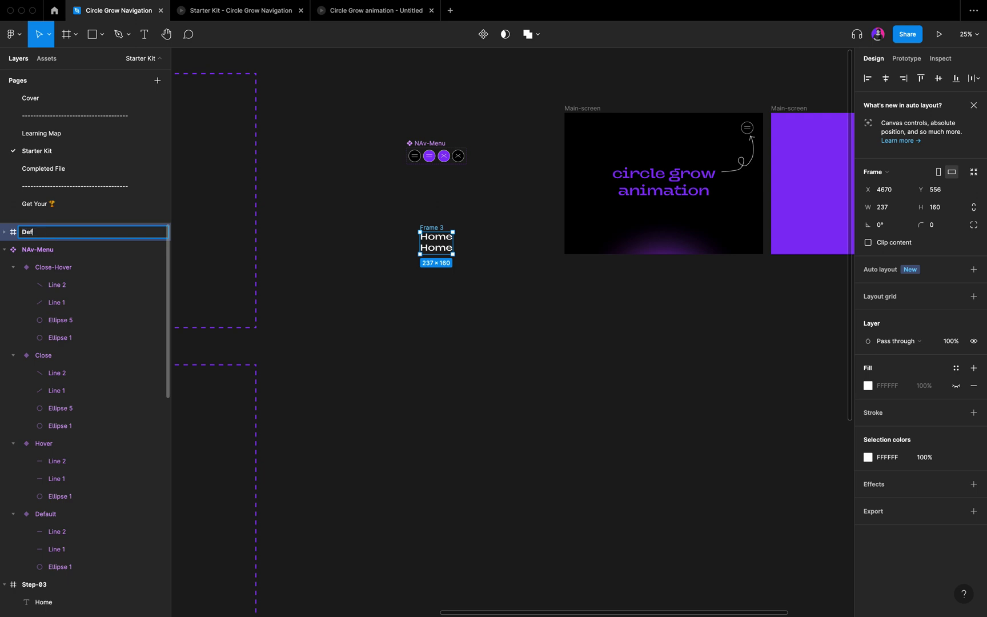
type("ault")
key("Return")
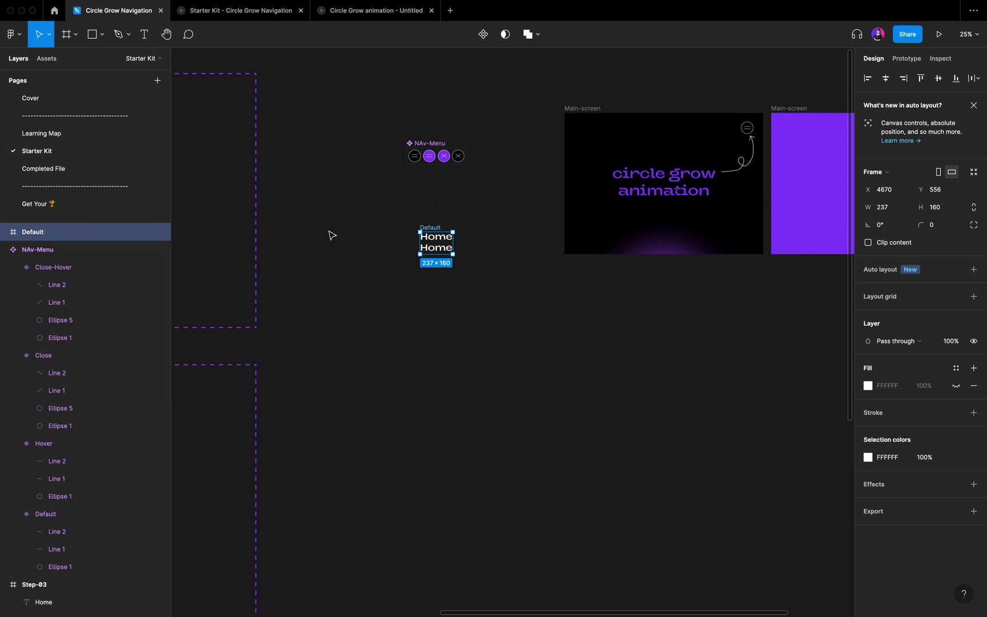
Enable Clip content on the Default frame and reduce its height to 72, cutting off the lower Home text
left_click(869, 244)
key("shift+2")
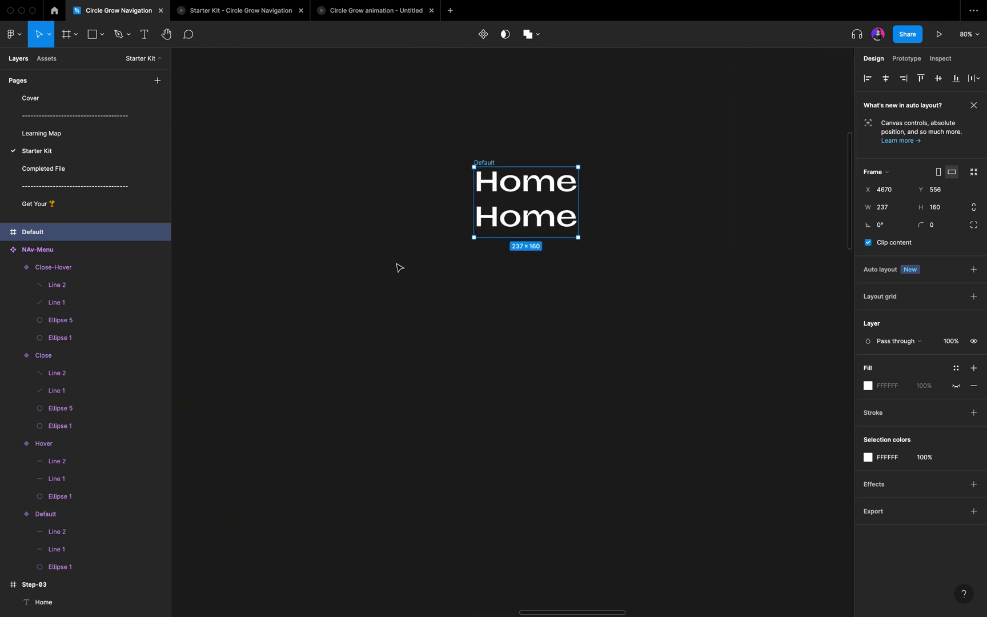
scroll(398, 268, "up", 3)
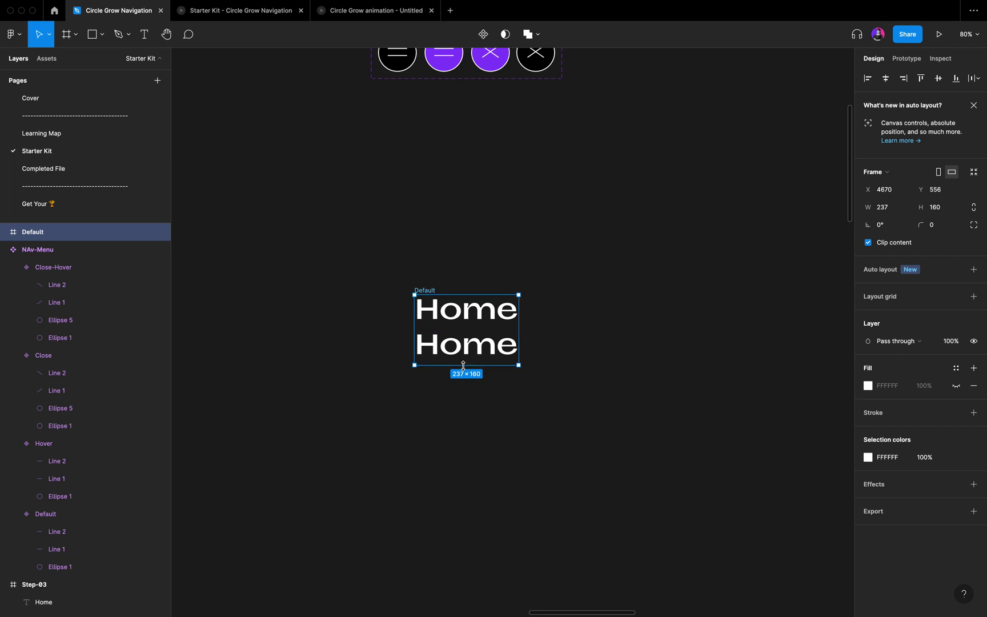
left_click_drag(464, 364, 464, 325)
left_click(937, 211)
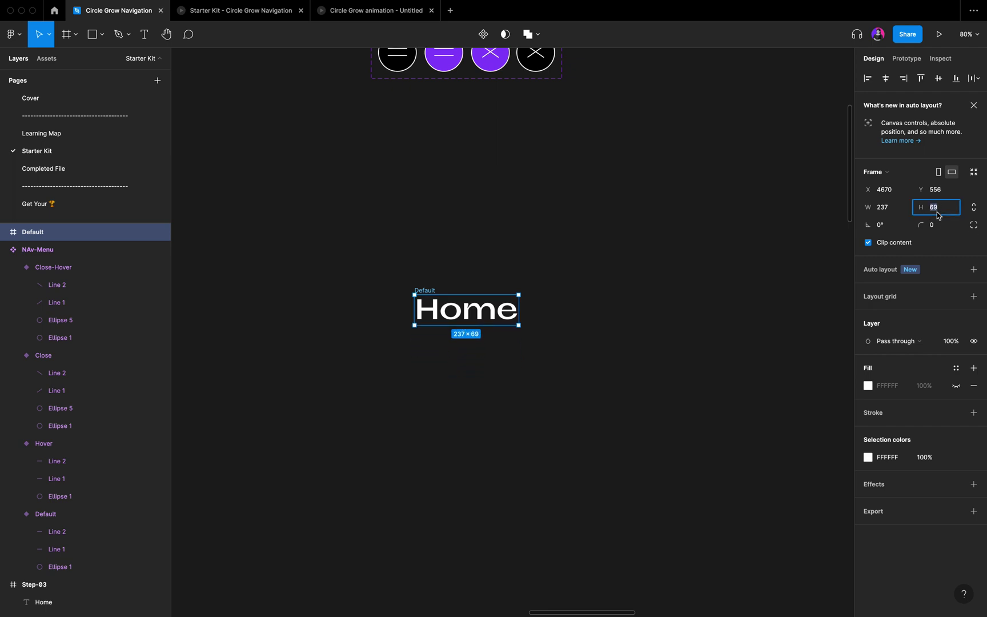
key("Return")
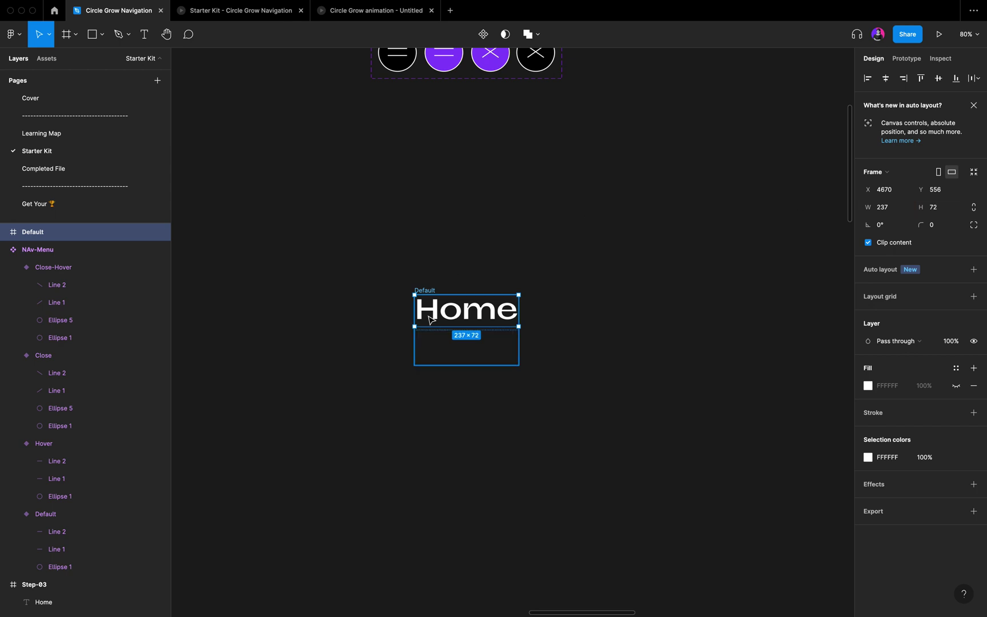
Duplicate the Default frame beside the original with a 36 px gap and rename the copy Hover
key("alt")
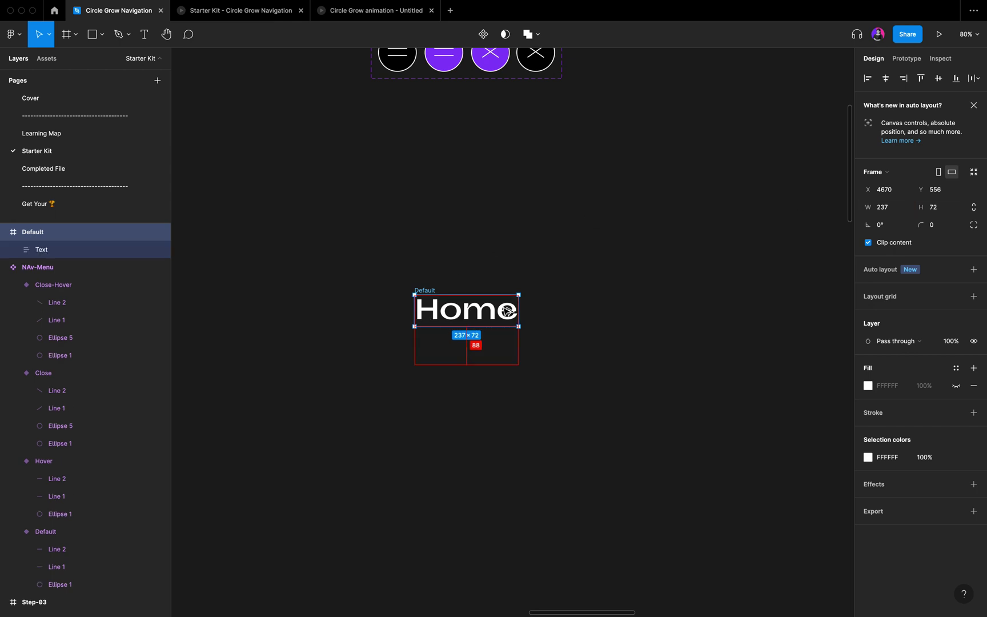
left_click_drag(466, 312, 586, 311)
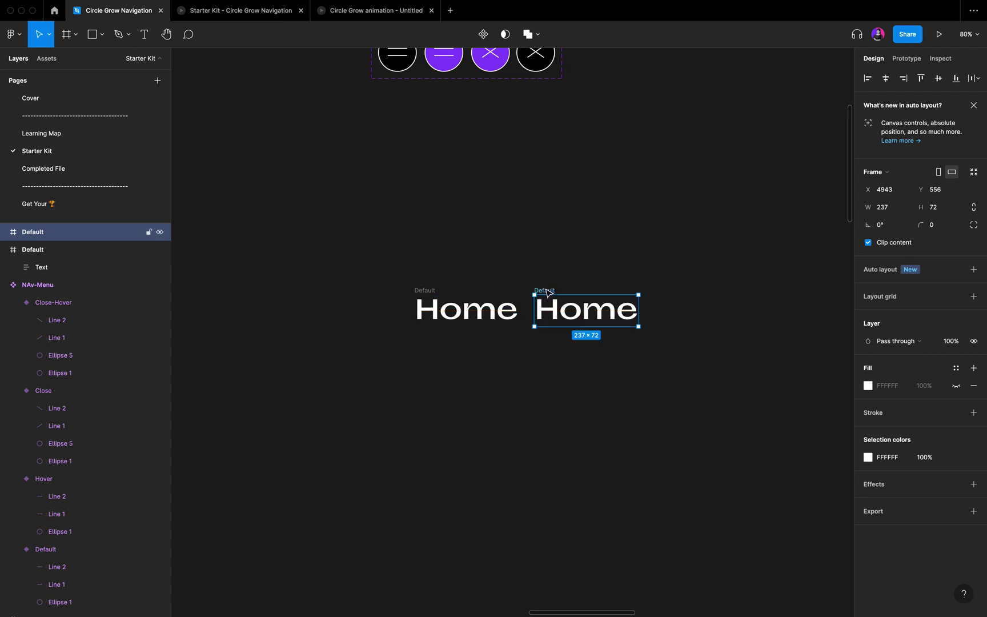
double_click(545, 290)
type("Hover")
key("Return")
left_click(360, 266)
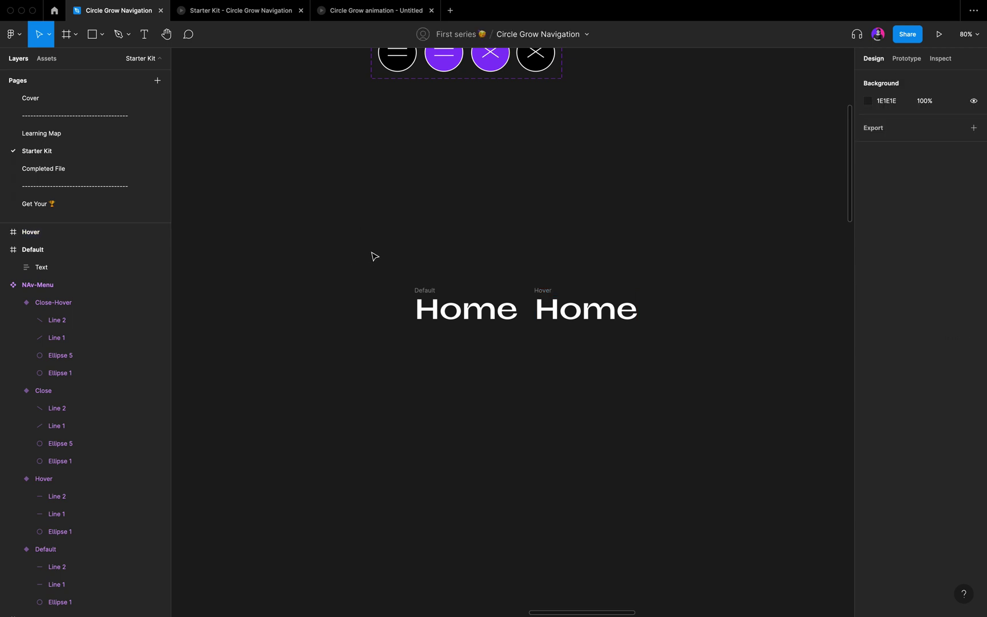
Turn the Default and Hover frames into separate components and combine them as variants
left_click_drag(372, 253, 661, 346)
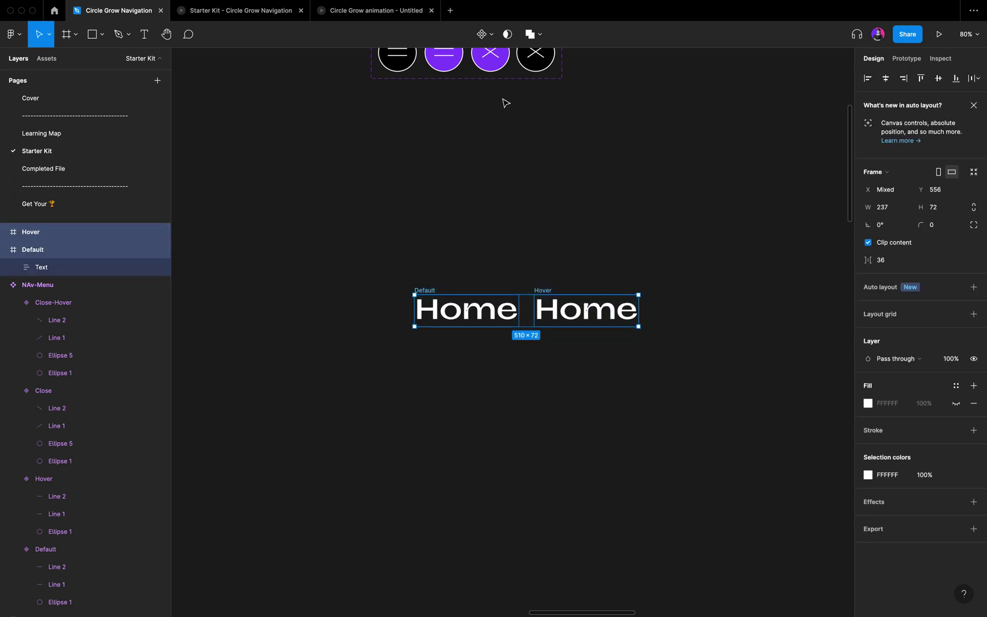
left_click(492, 34)
left_click(491, 72)
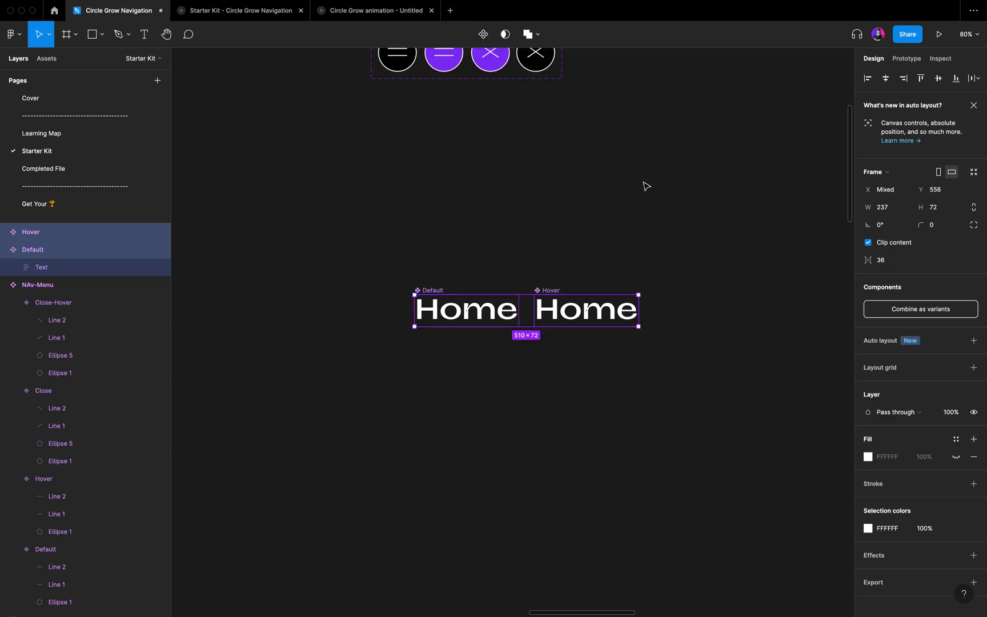
left_click(908, 311)
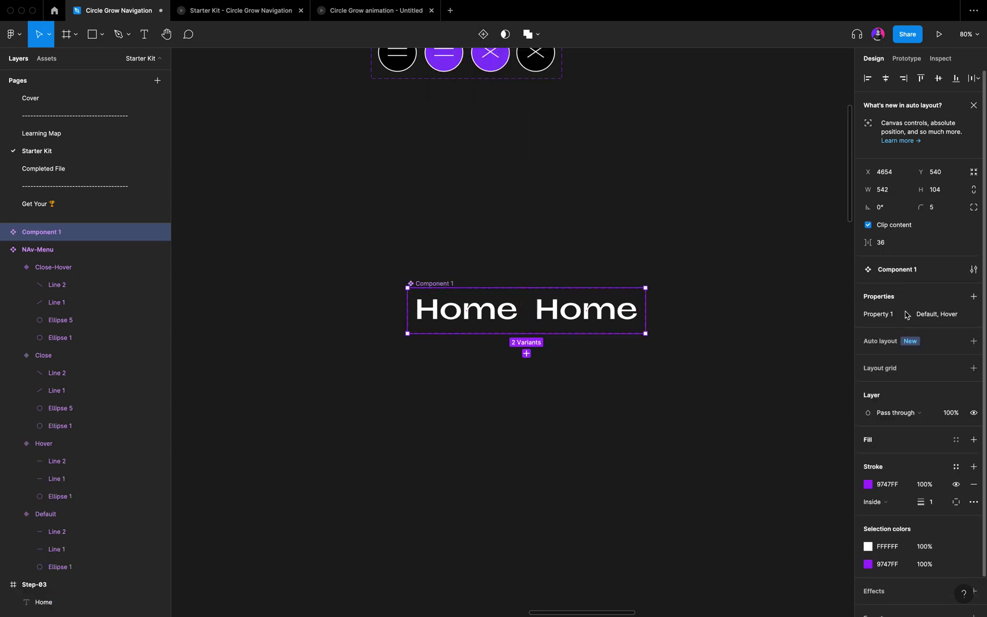
Rename the new Home link component set Nav-item
double_click(444, 284)
type("N")
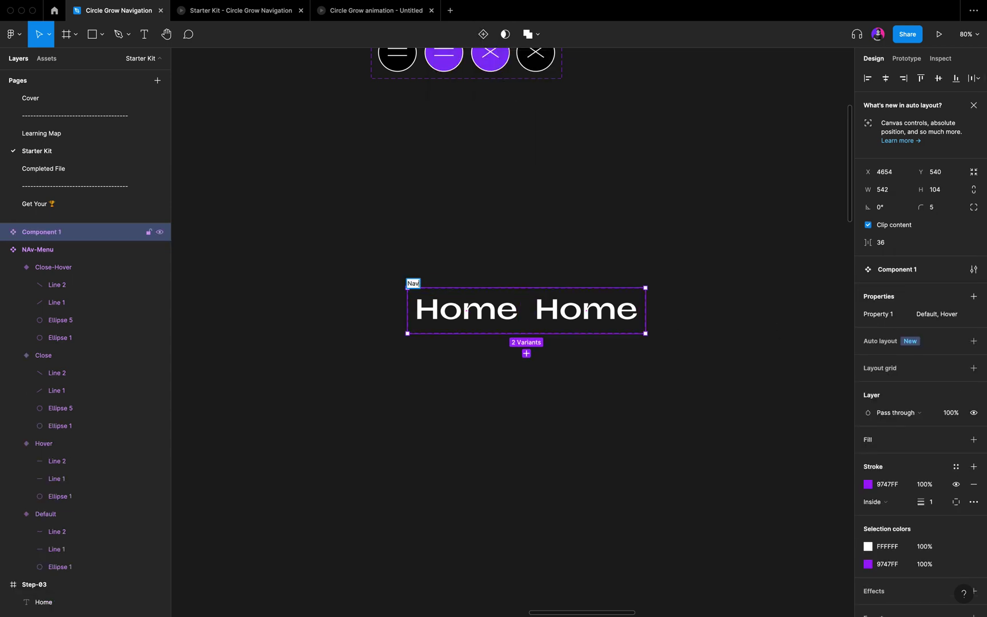
type("av-item")
key("Return")
Add a prototype connection from the Default variant of Nav-item to its Hover variant
scroll(441, 283, "down", 3)
left_click(449, 302)
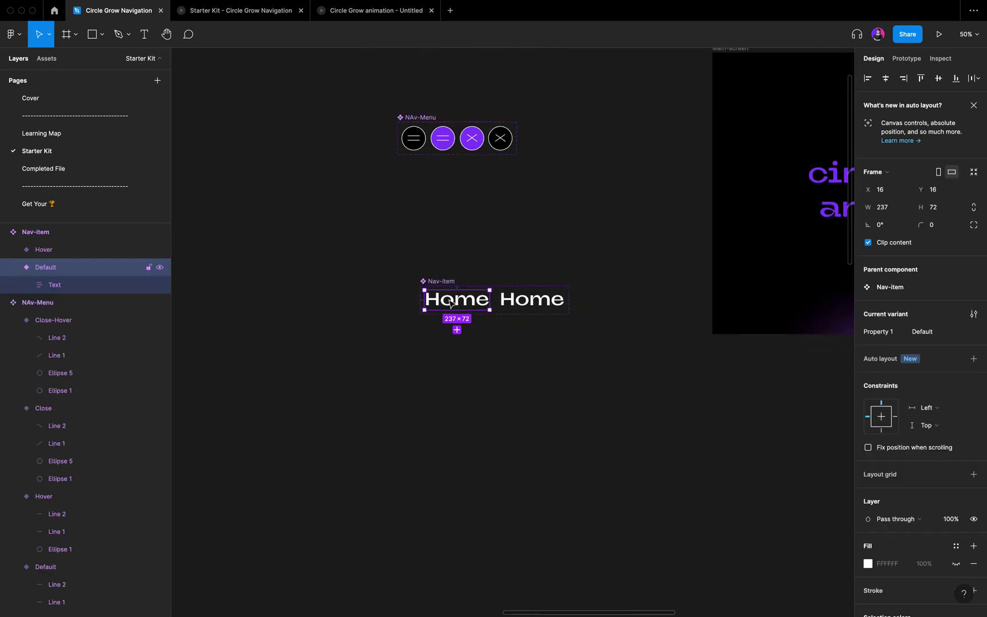
scroll(450, 301, "up", 5)
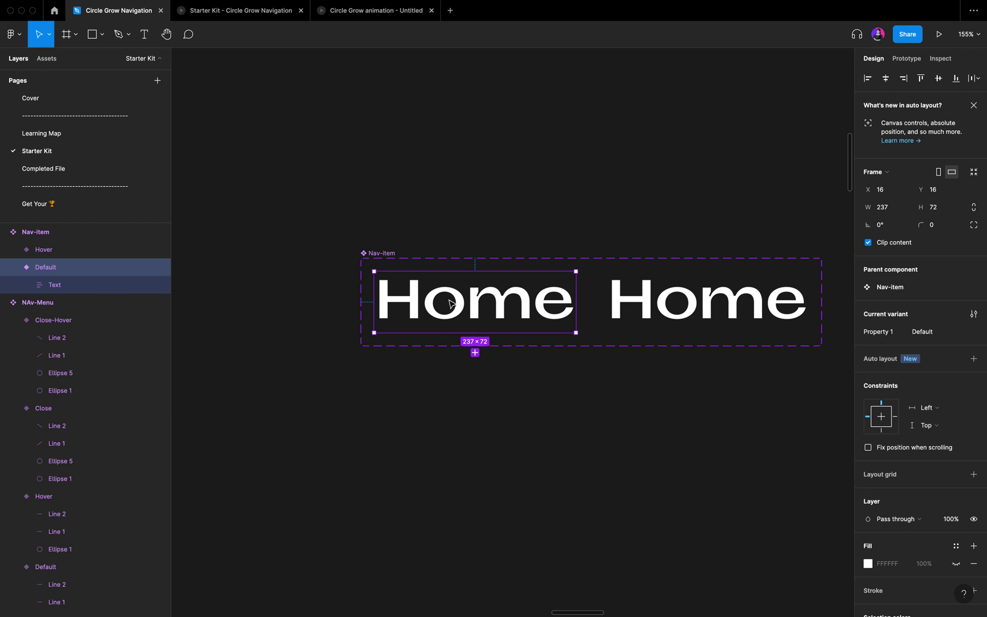
key("shift+e")
scroll(450, 303, "right", 3)
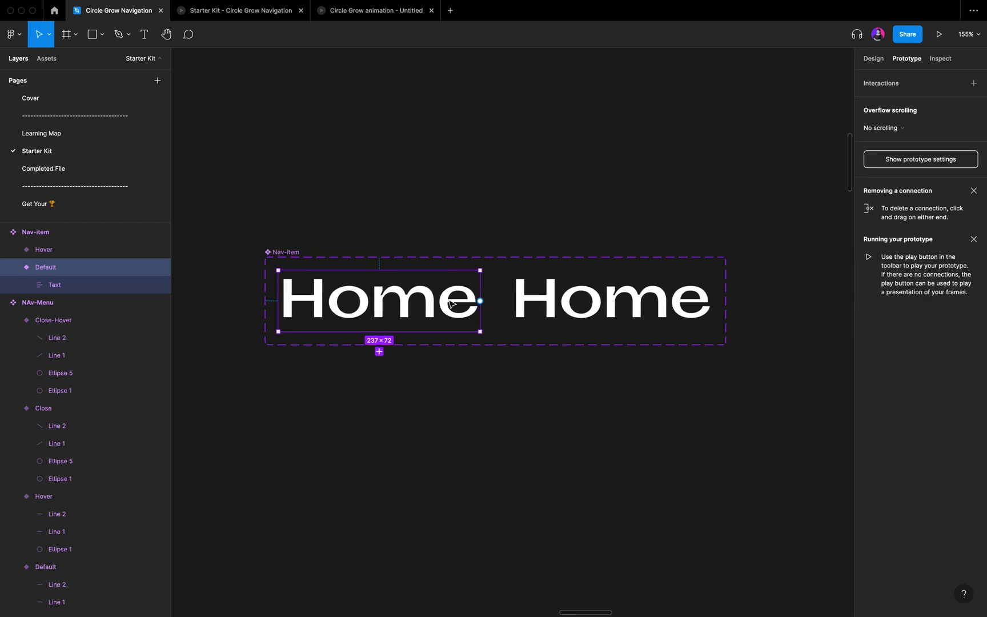
left_click_drag(480, 301, 740, 280)
Set the connection's trigger to While hovering and its Smart animate easing to Ease out
left_click(770, 129)
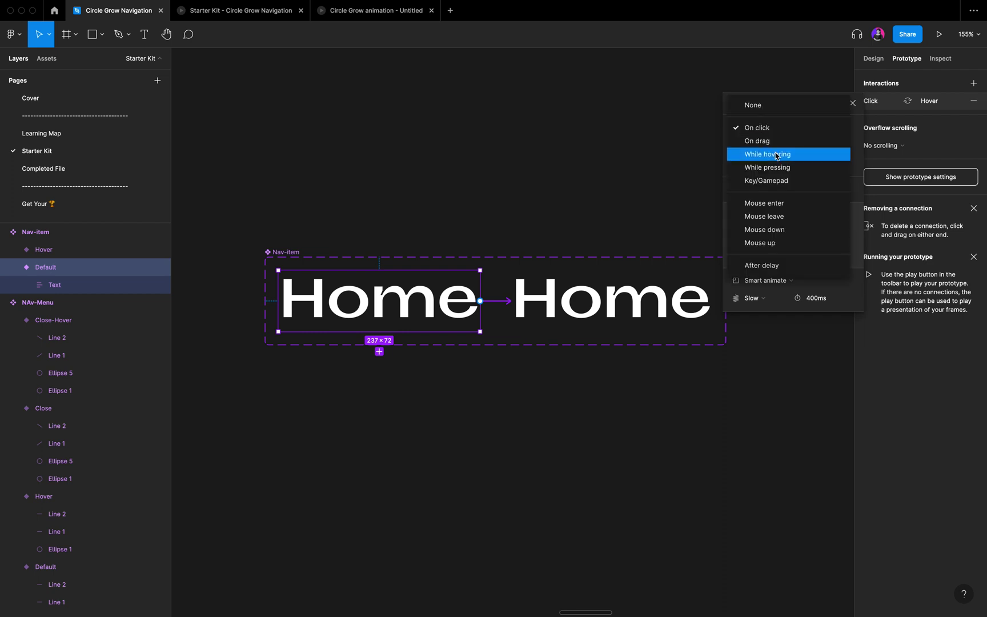
left_click(780, 155)
left_click(768, 299)
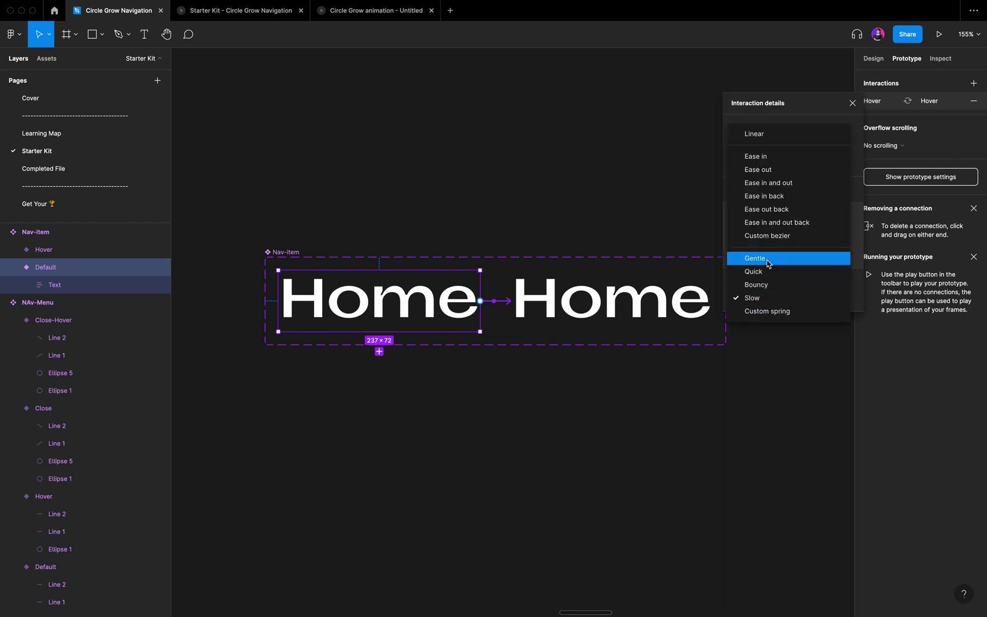
left_click(785, 171)
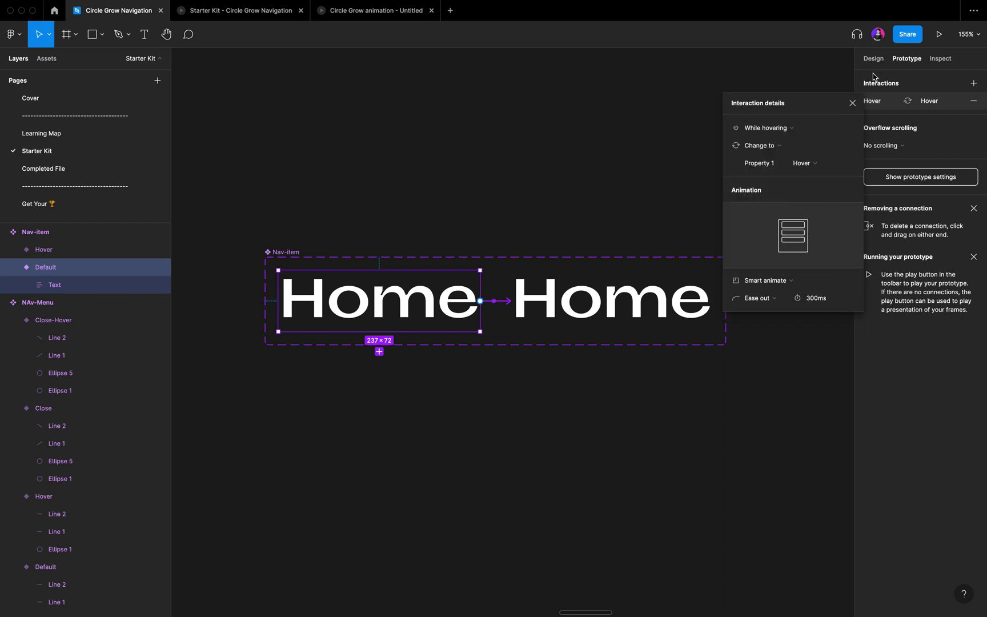
left_click(853, 103)
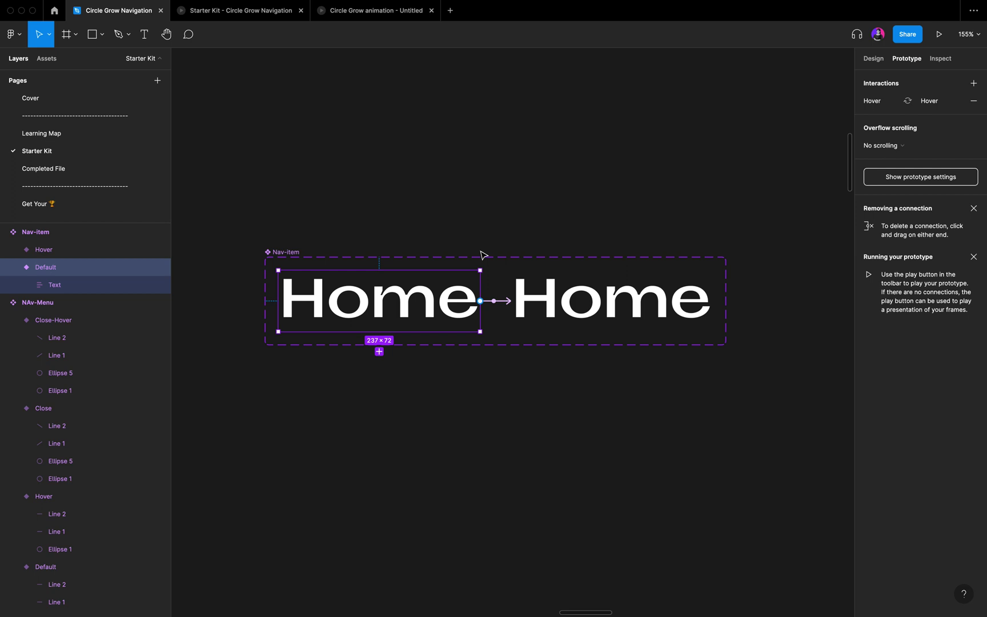
Paste an instance of the Default Nav-item into the purple Main-screen frame
scroll(483, 254, "down", 10)
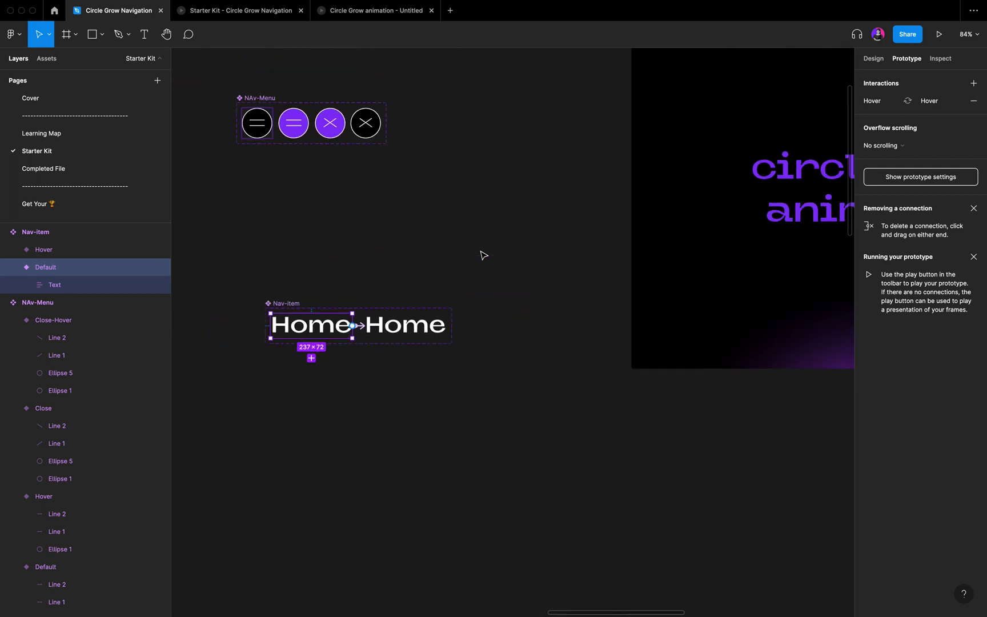
scroll(483, 256, "right", 5)
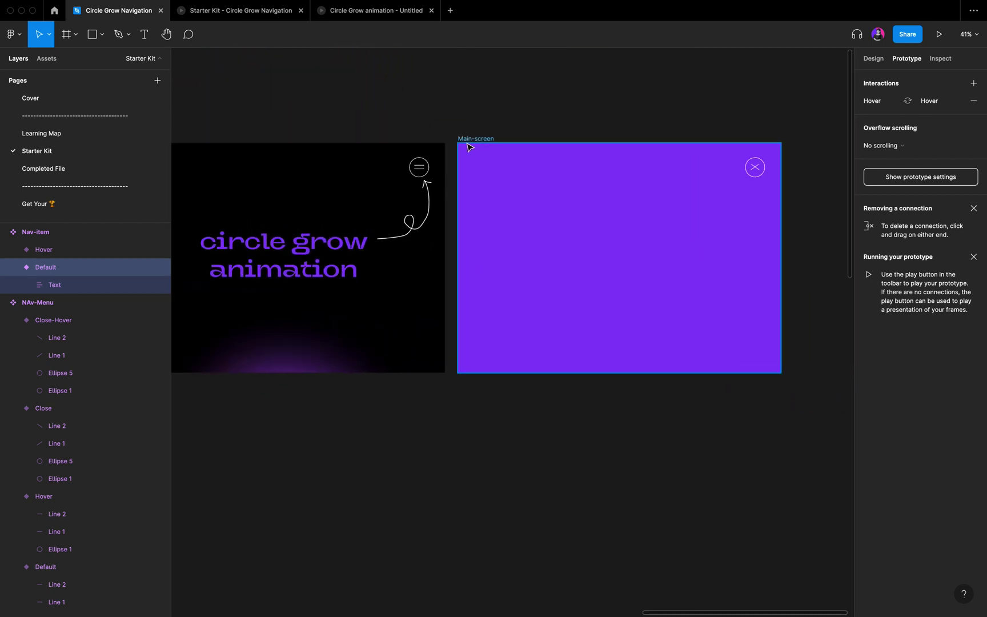
left_click(468, 147)
scroll(468, 147, "up", 5)
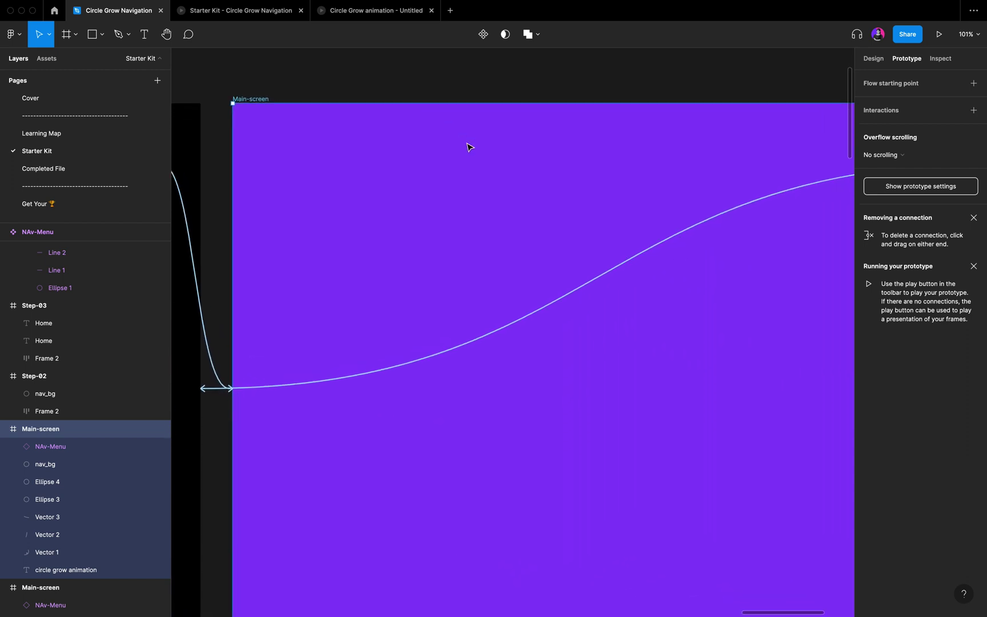
key("alt+8")
scroll(467, 146, "down", 5)
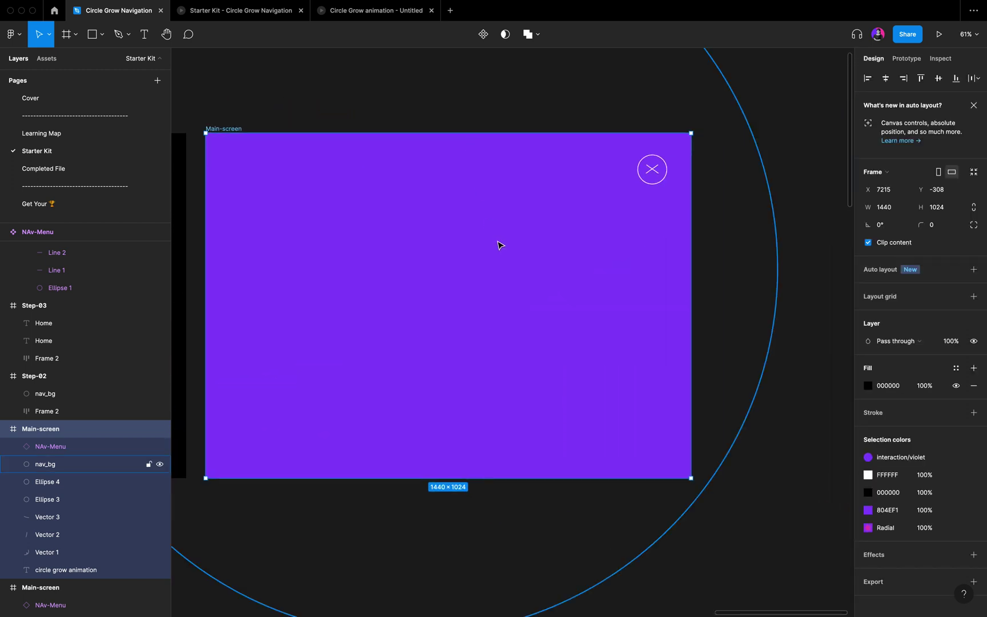
key("cmd+v")
scroll(474, 93, "left", 10)
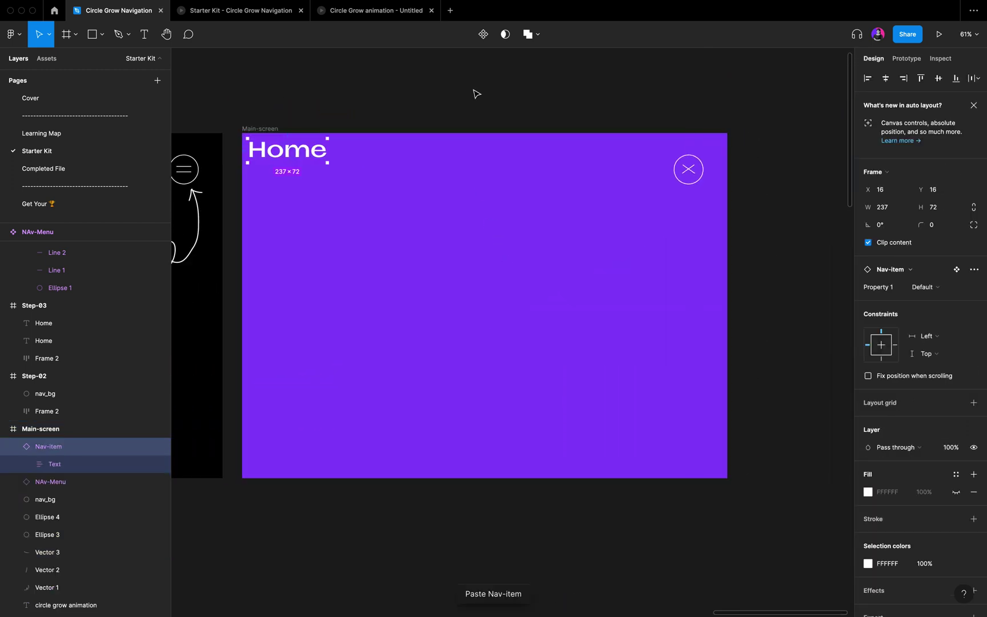
Center the Home nav item horizontally and vertically within the purple Main-screen frame
scroll(476, 93, "right", 8)
scroll(476, 93, "down", 1)
scroll(476, 93, "right", 1)
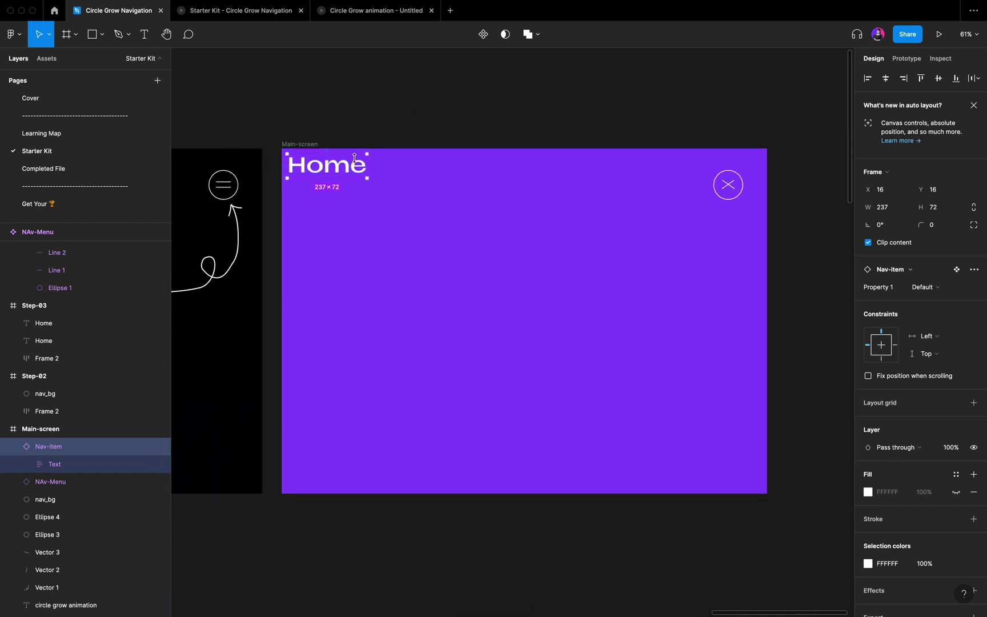
left_click(887, 78)
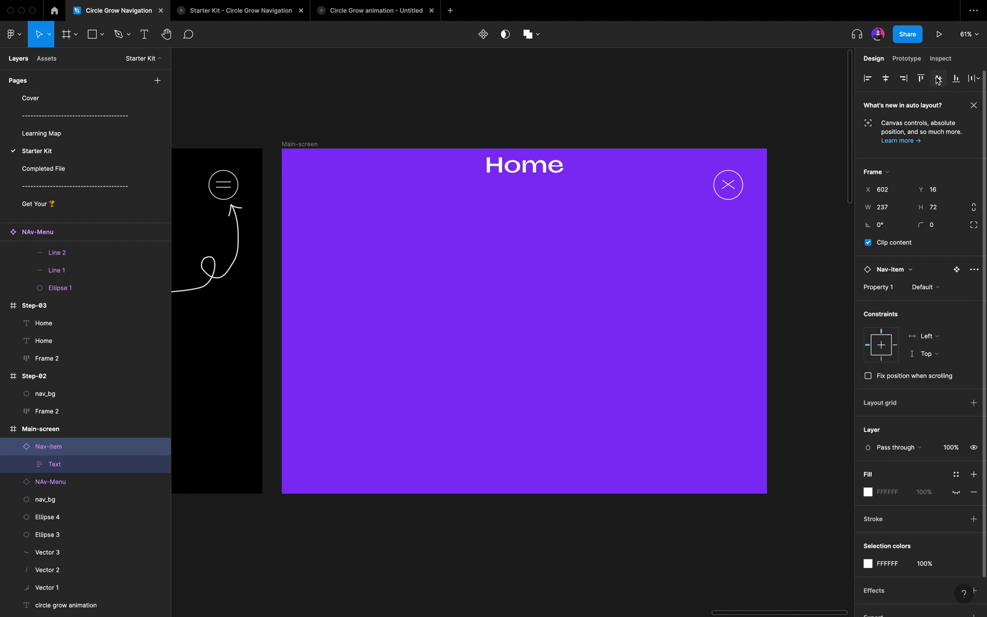
left_click(938, 79)
left_click(512, 61)
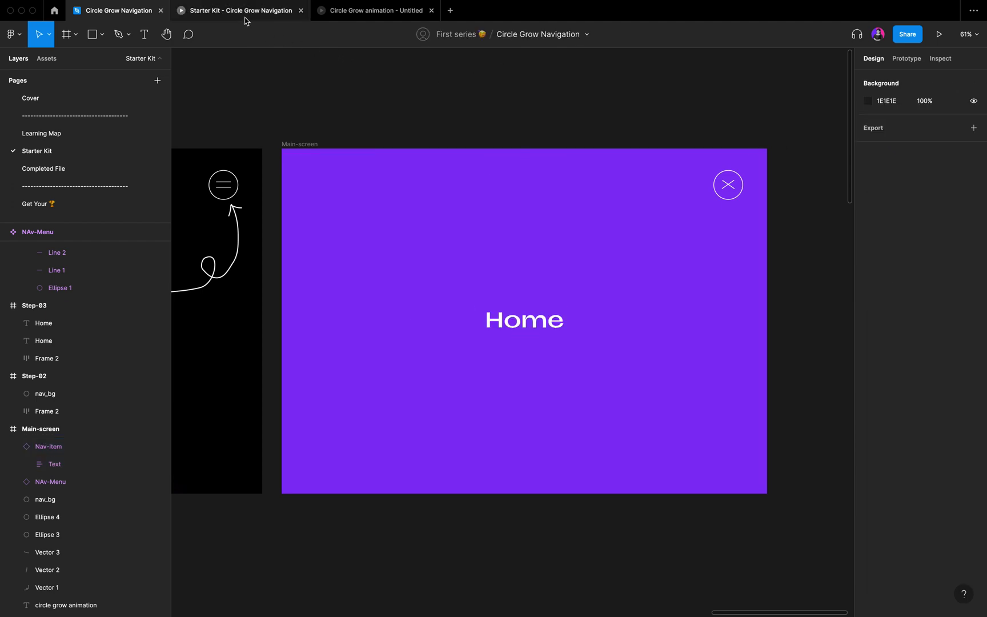
Preview the prototype by opening the circle menu and checking the Home link, and return to the design file
left_click(284, 11)
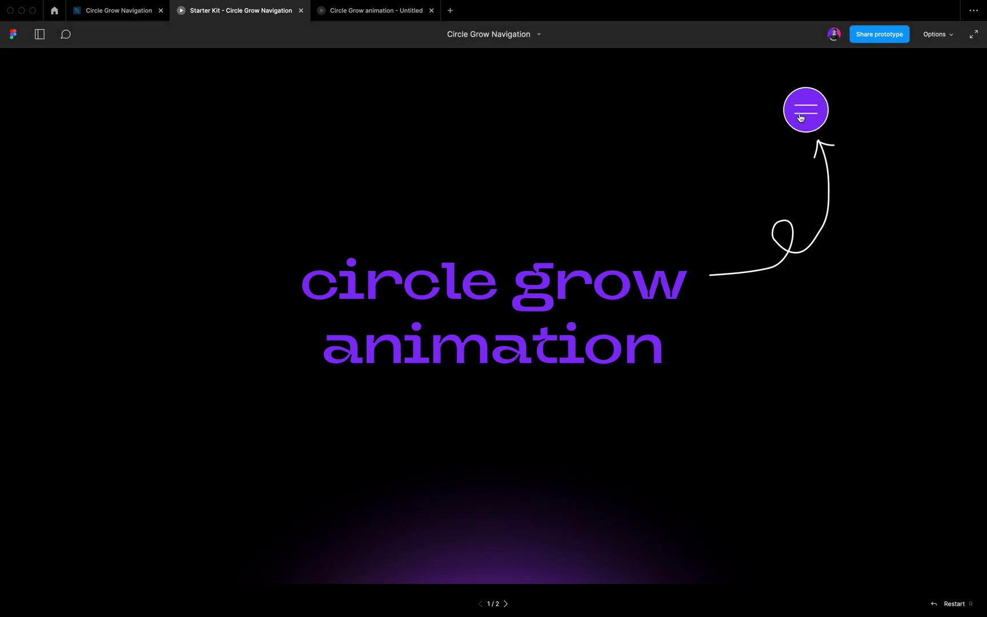
left_click(803, 118)
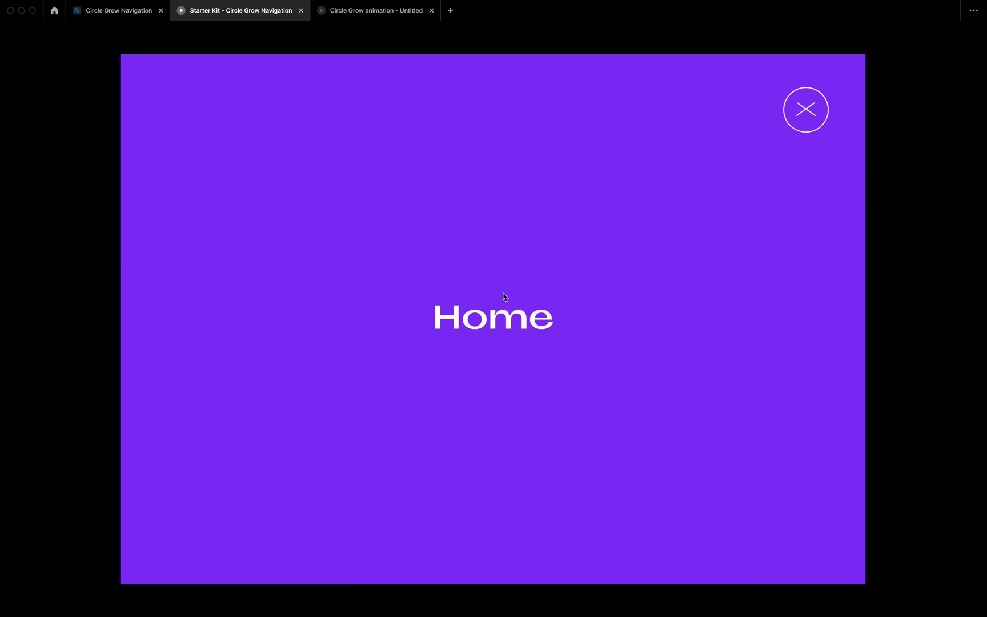
left_click(121, 12)
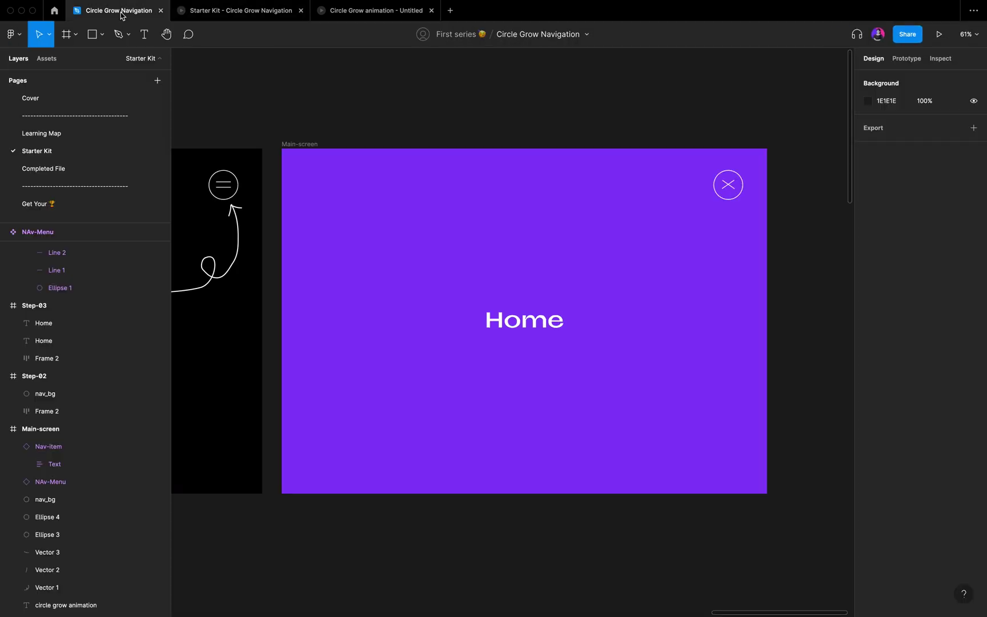
Move the Text auto layout inside the Hover variant of Nav-item up to Y -80
scroll(546, 265, "down", 5)
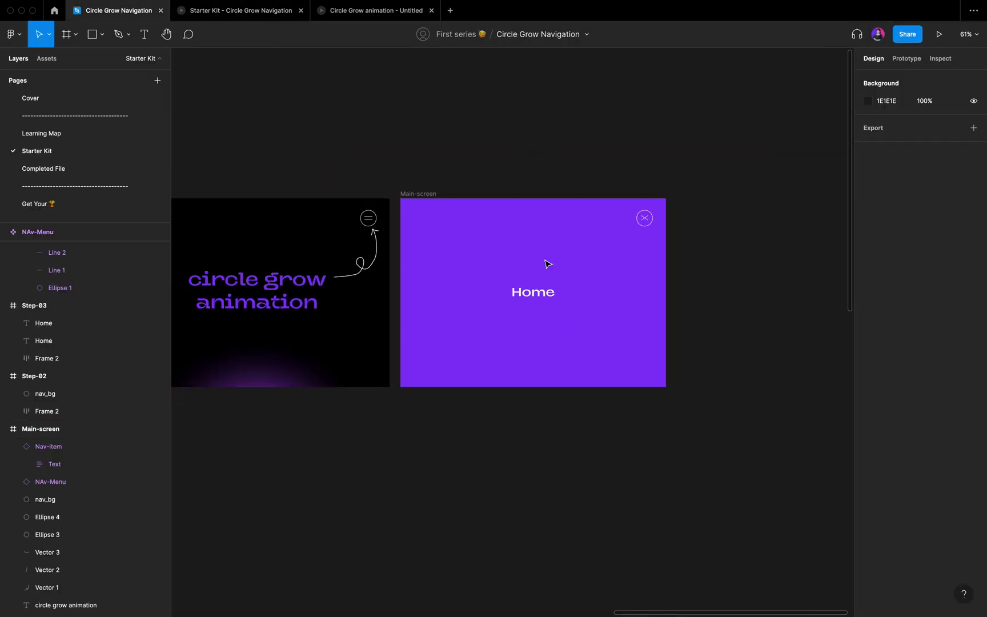
scroll(547, 264, "left", 10)
left_click(508, 327)
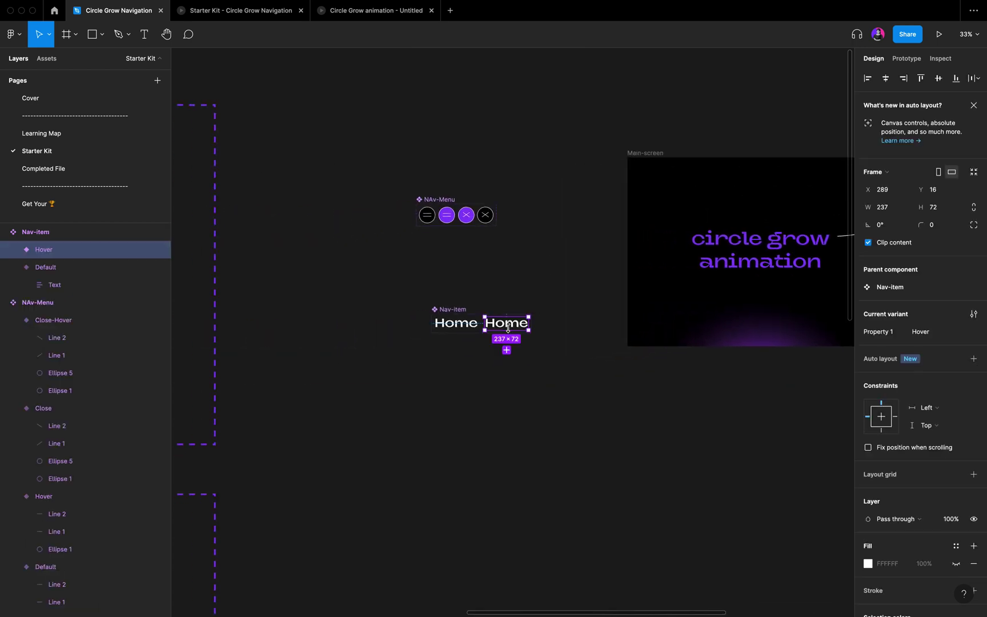
scroll(519, 320, "up", 10)
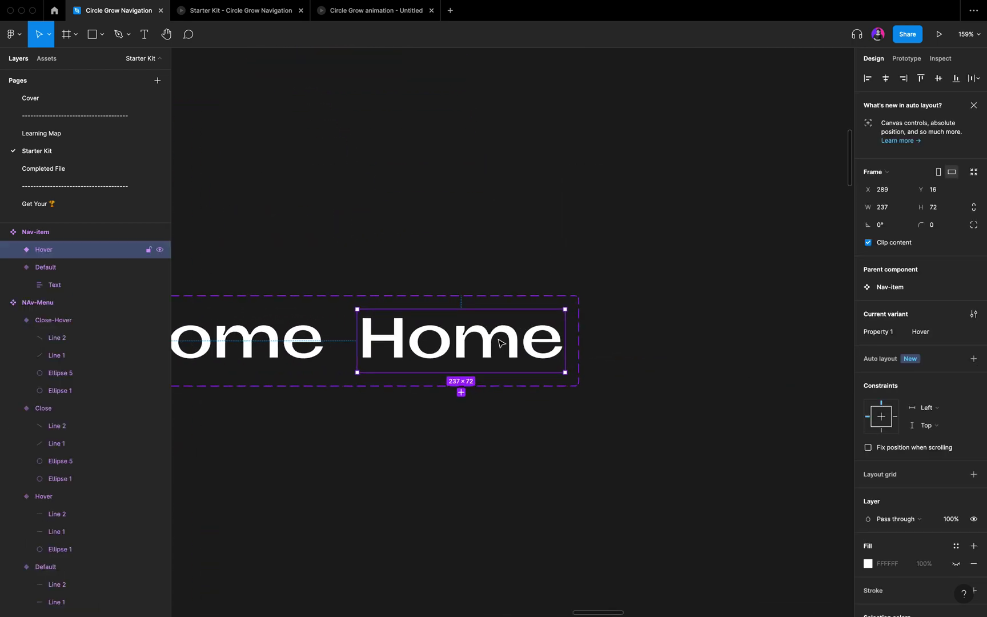
key("shift+a")
key("Up")
key("Up")
key("Up")
key("Up")
key("Up")
key("Up")
key("Up")
key("Up")
key("Up")
key("Up")
key("Up")
key("Up")
key("Up")
key("Up")
key("Up")
key("Up")
key("Up")
key("Up")
key("Up")
key("Up")
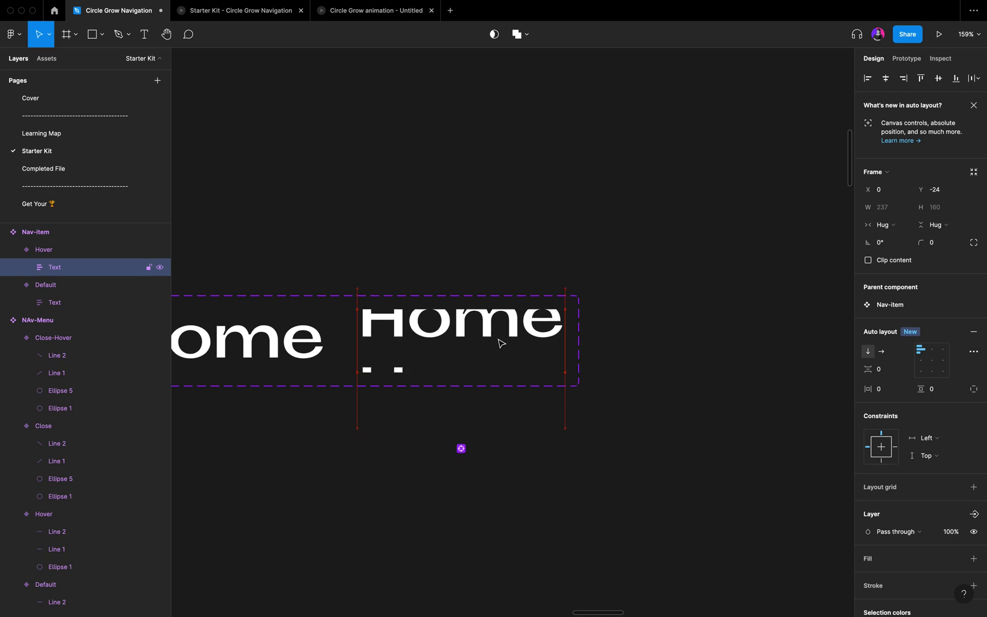
key("Up")
key("Up")
key("Up")
key("Up")
key("Up")
key("Up")
key("Up")
key("Up")
key("Up")
key("Up")
key("Up")
key("Up")
key("Up")
key("Up")
key("Up")
key("Up")
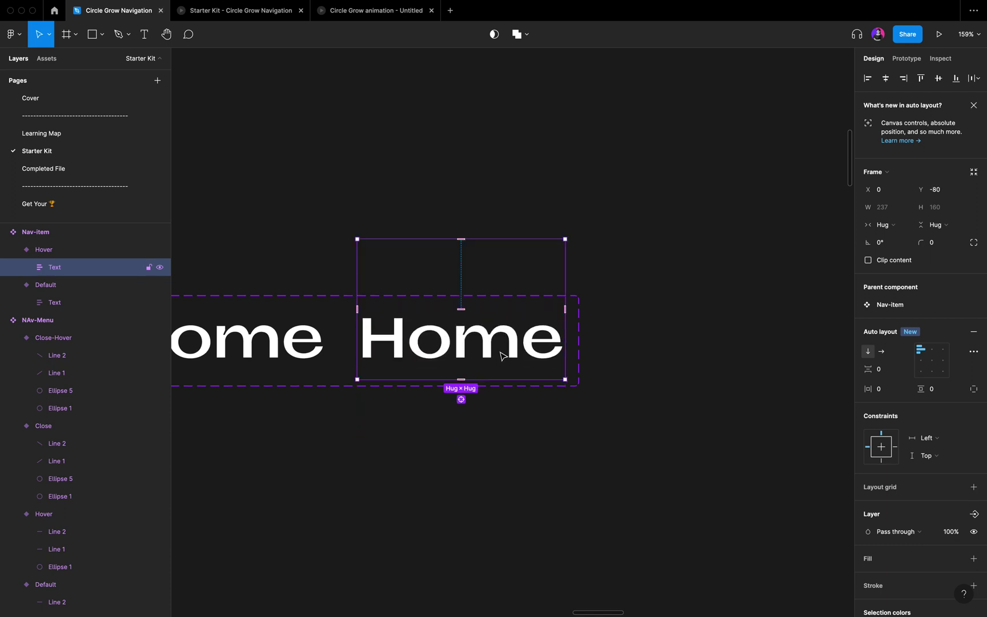
scroll(500, 343, "down", 3)
scroll(502, 354, "left", 2)
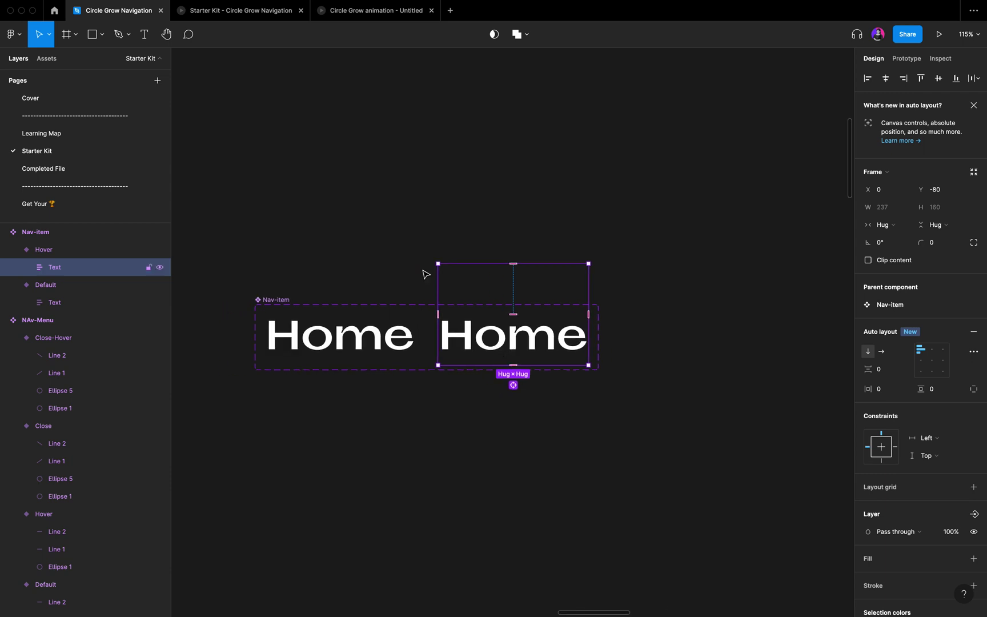
Check the Home link's hover animation in the prototype preview and return to the design file
left_click(330, 134)
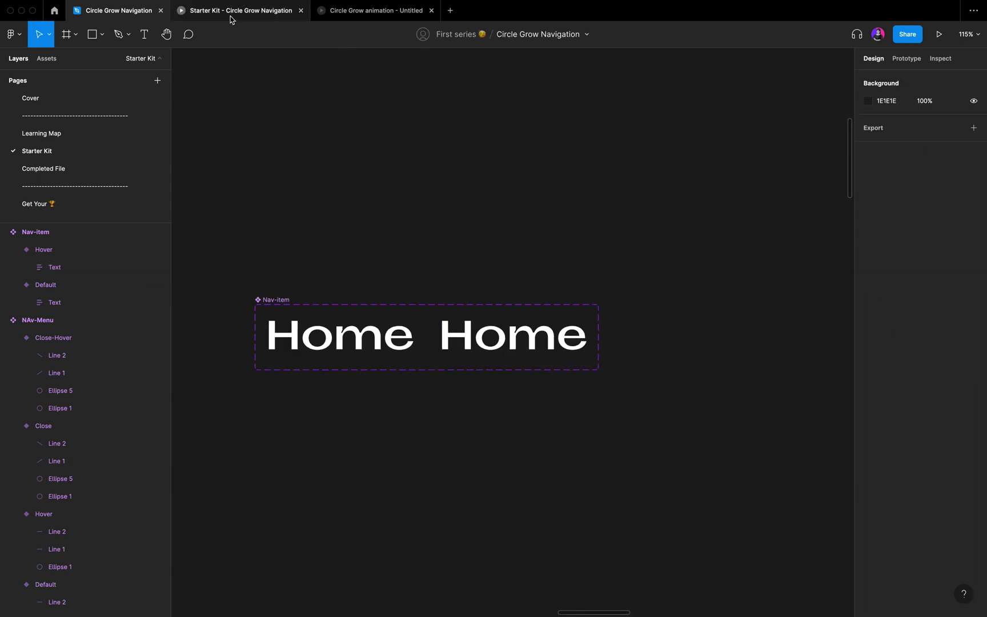
left_click(253, 18)
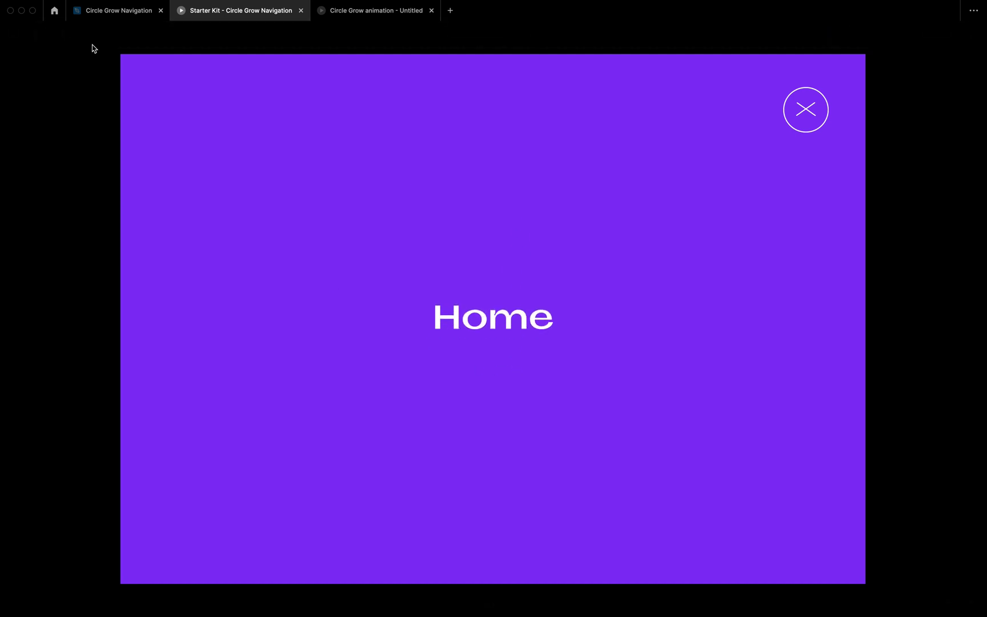
left_click(118, 14)
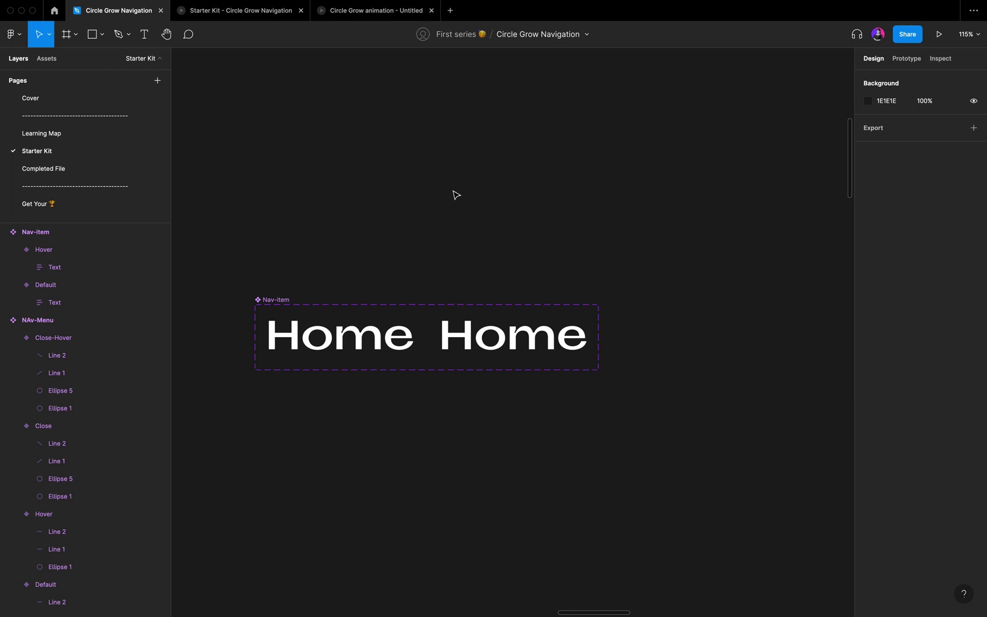
Duplicate the Home nav item directly below the original in the purple Main-screen frame
scroll(455, 195, "down", 5)
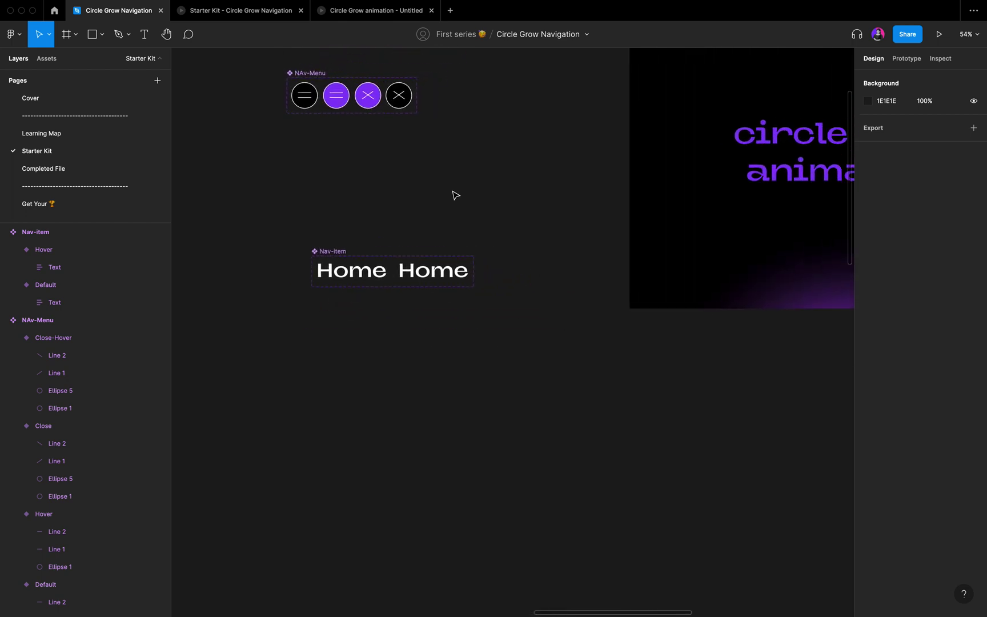
scroll(455, 194, "down", 5)
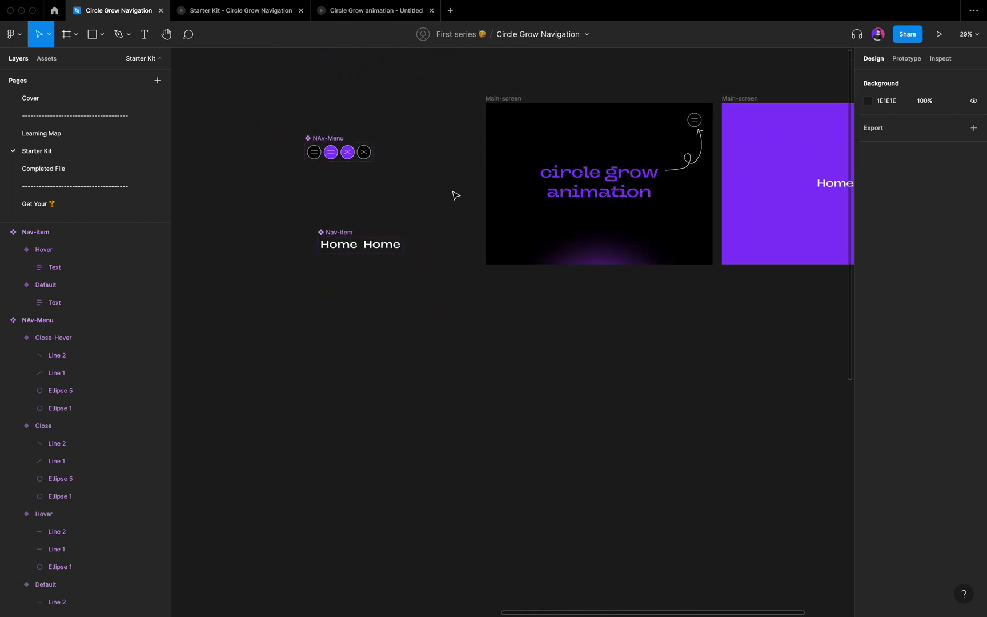
scroll(456, 195, "right", 5)
scroll(662, 334, "right", 5)
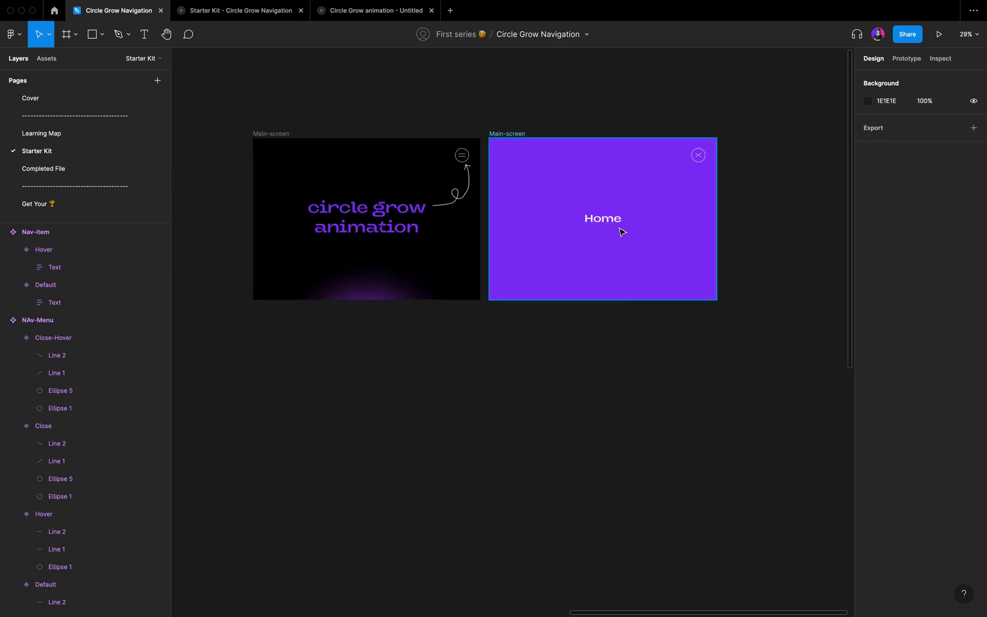
scroll(609, 222, "up", 5)
scroll(609, 222, "down", 4)
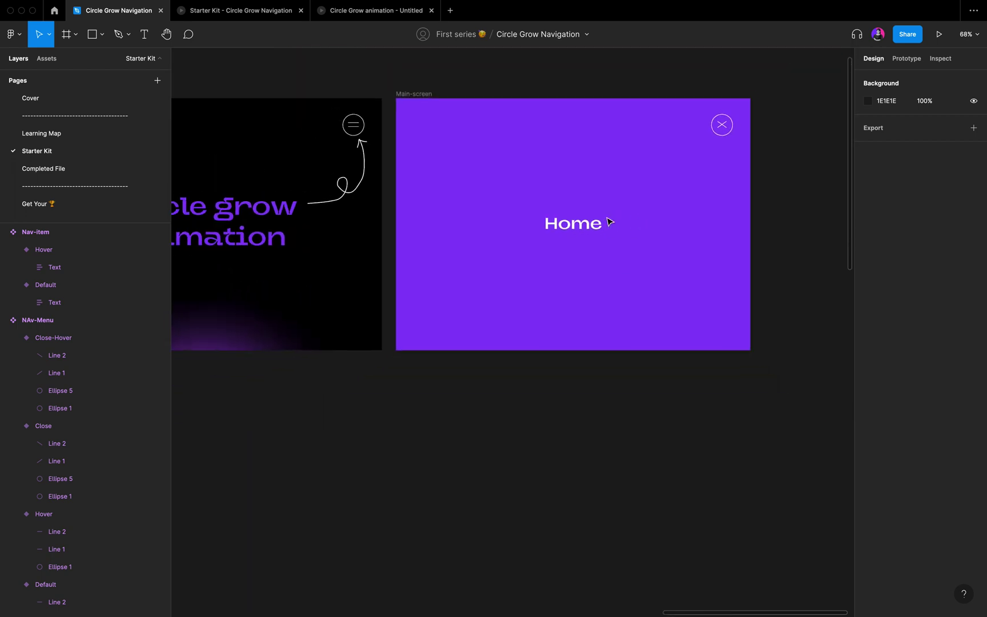
scroll(610, 222, "right", 1)
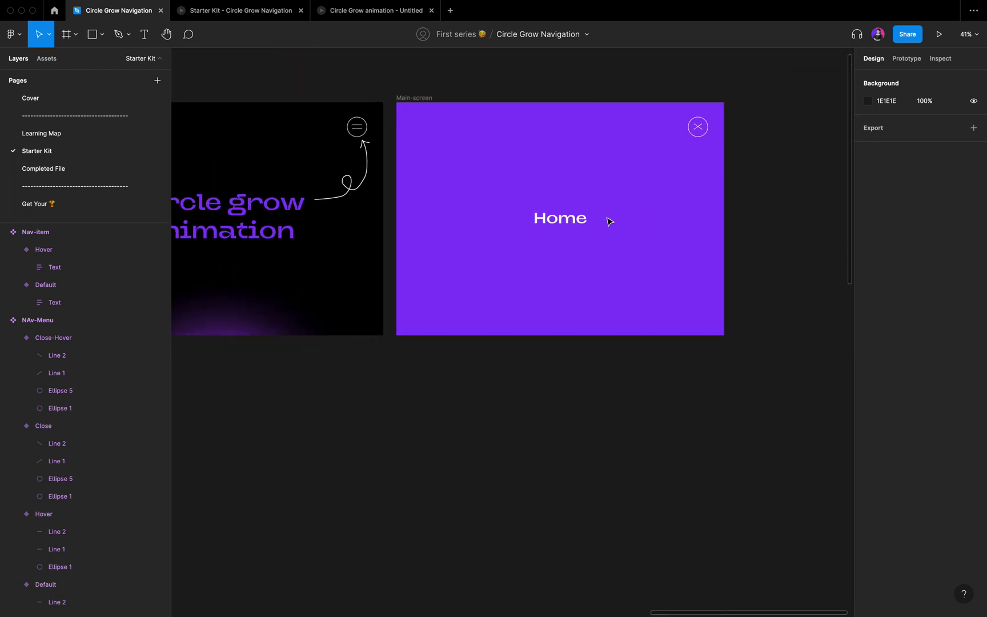
left_click(564, 224)
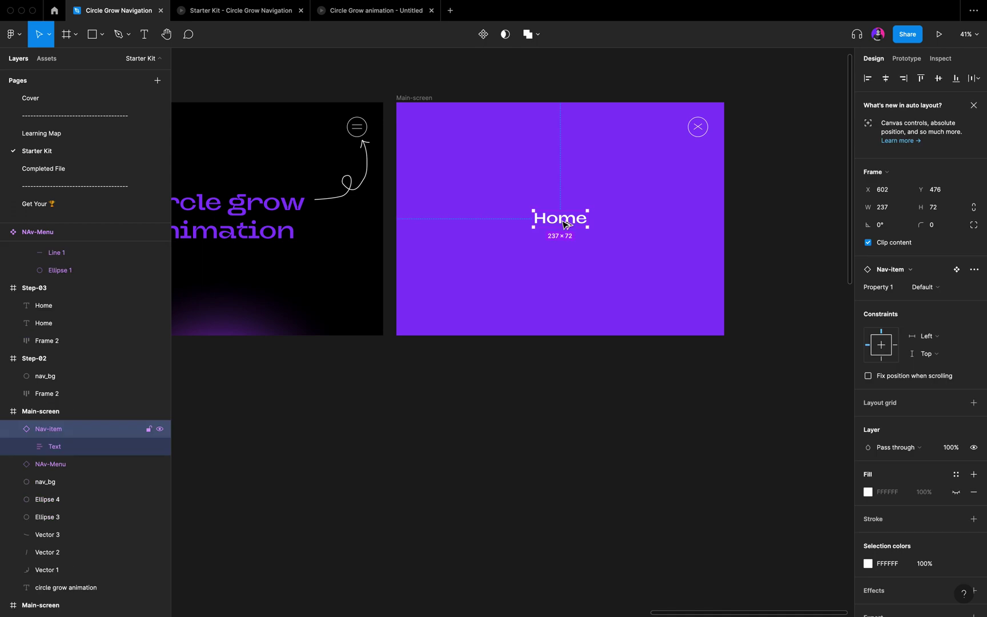
left_click_drag(564, 224, 565, 246)
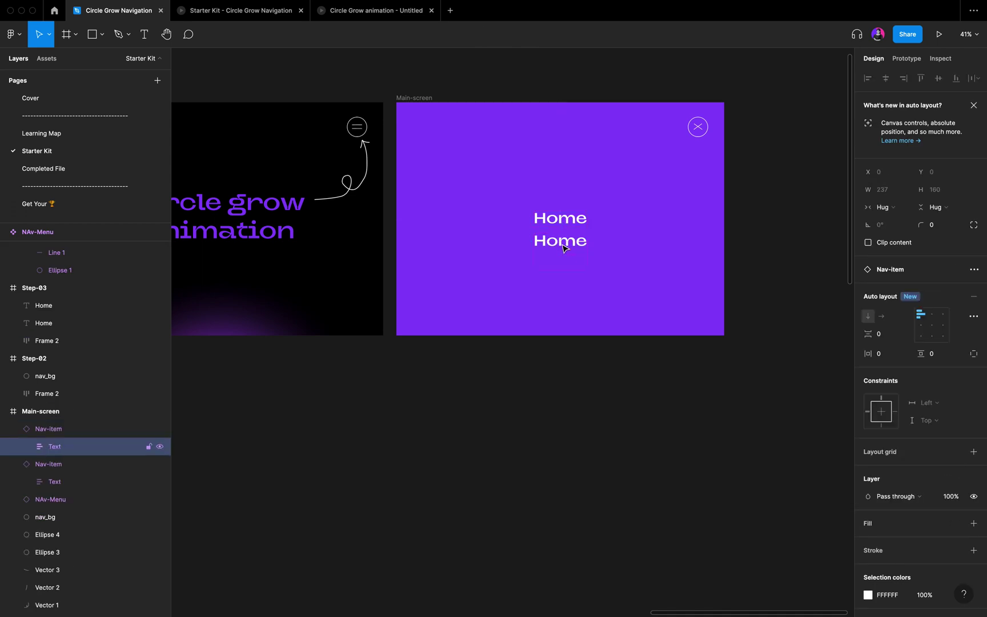
Change the visible text of the lower nav item to About and check it in the prototype preview
left_click(564, 243)
double_click(563, 246)
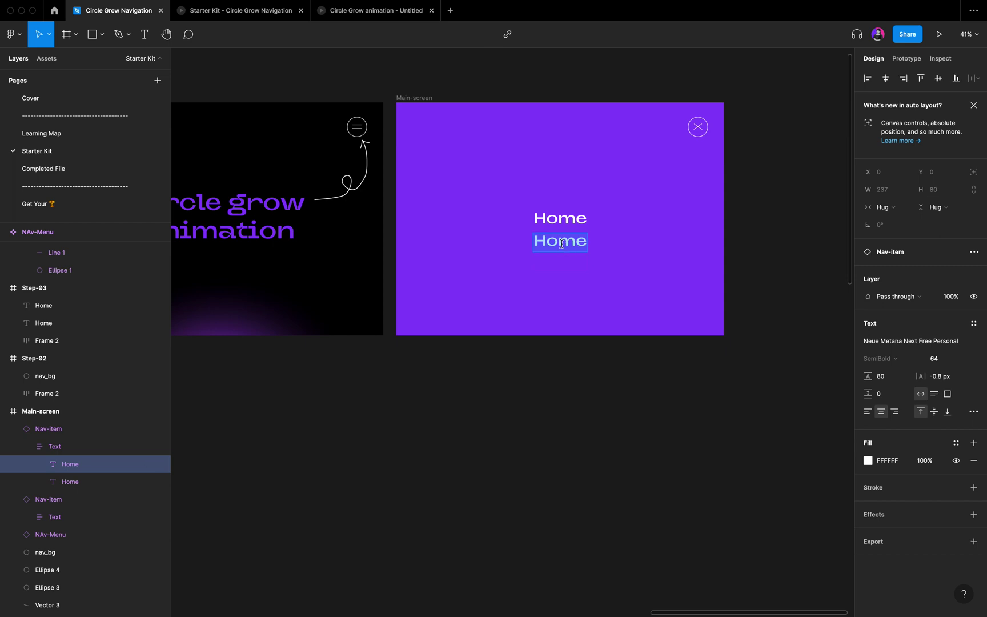
type("About")
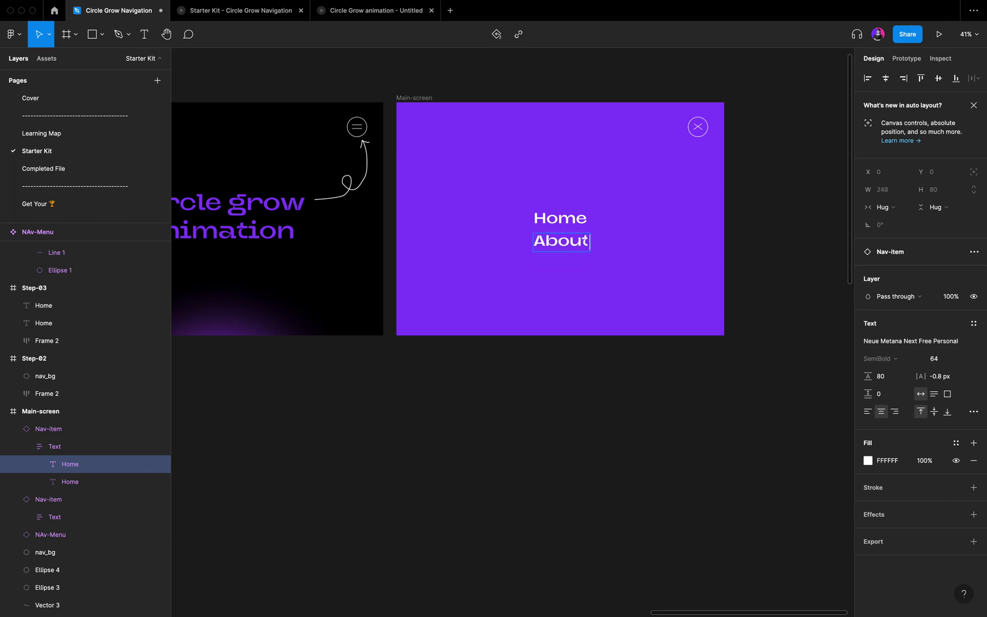
key("Escape")
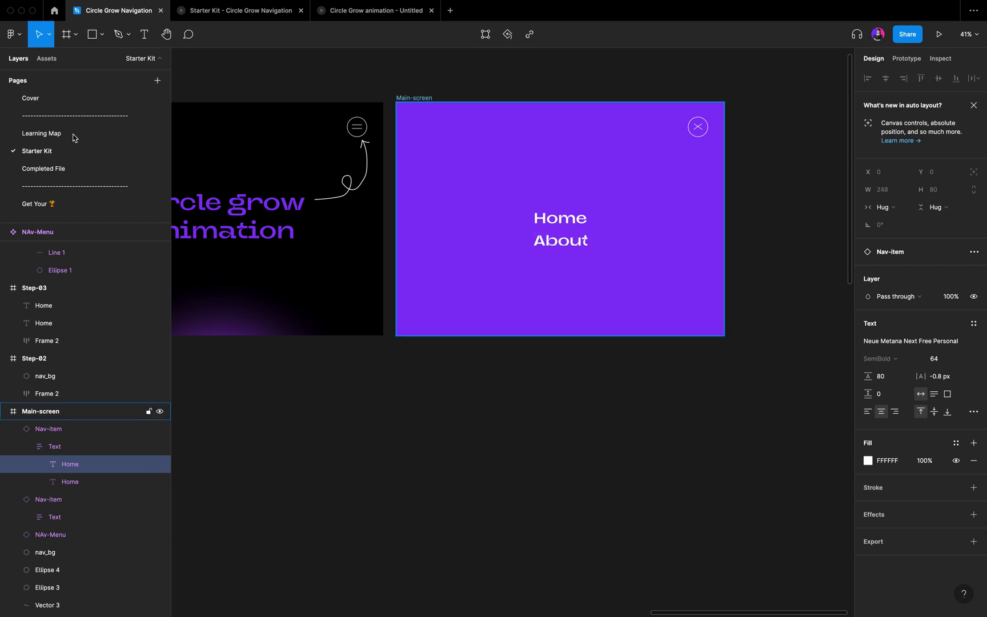
left_click(221, 20)
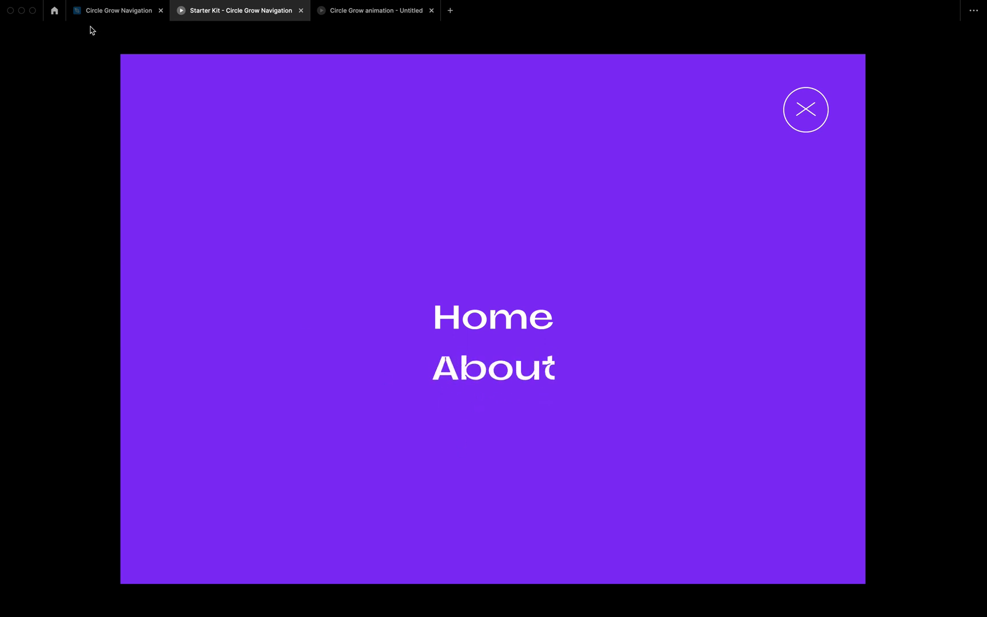
left_click(114, 11)
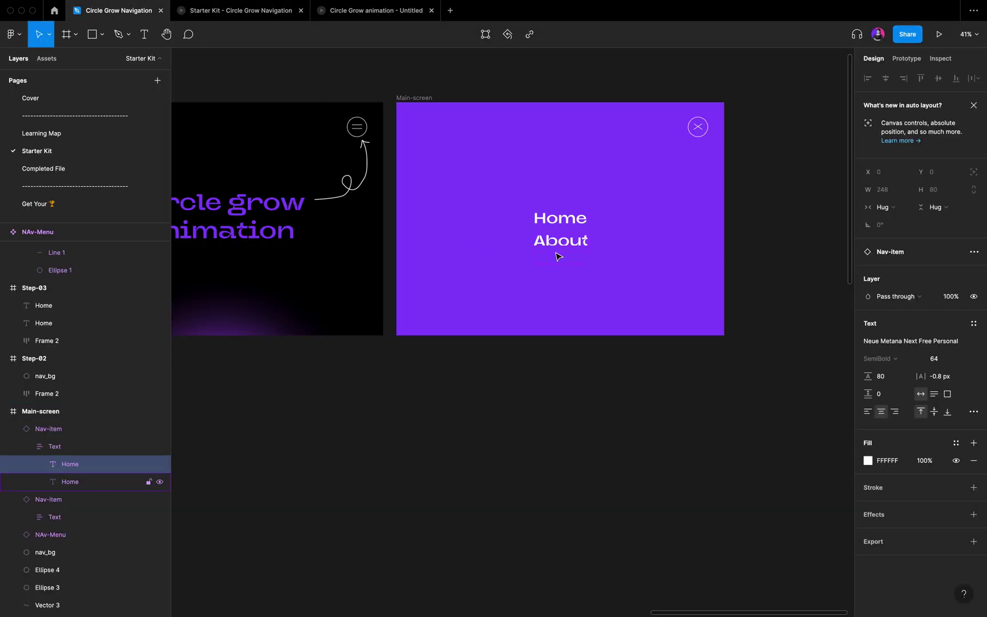
Replace the second, hidden Home text layer of the lower Nav-item with About
left_click(70, 483)
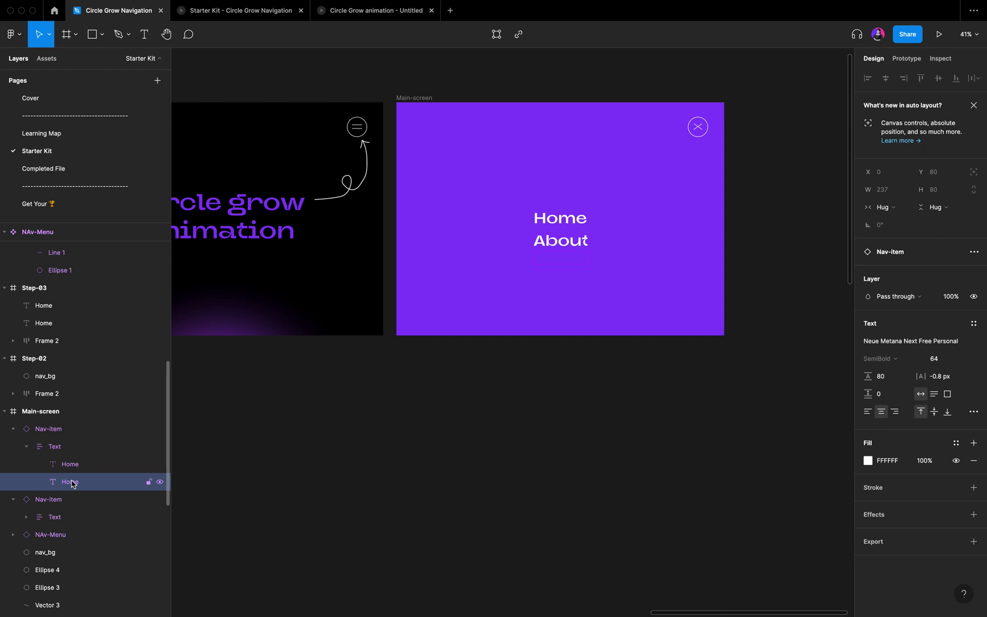
key("Return")
key("BackSpace")
key("Escape")
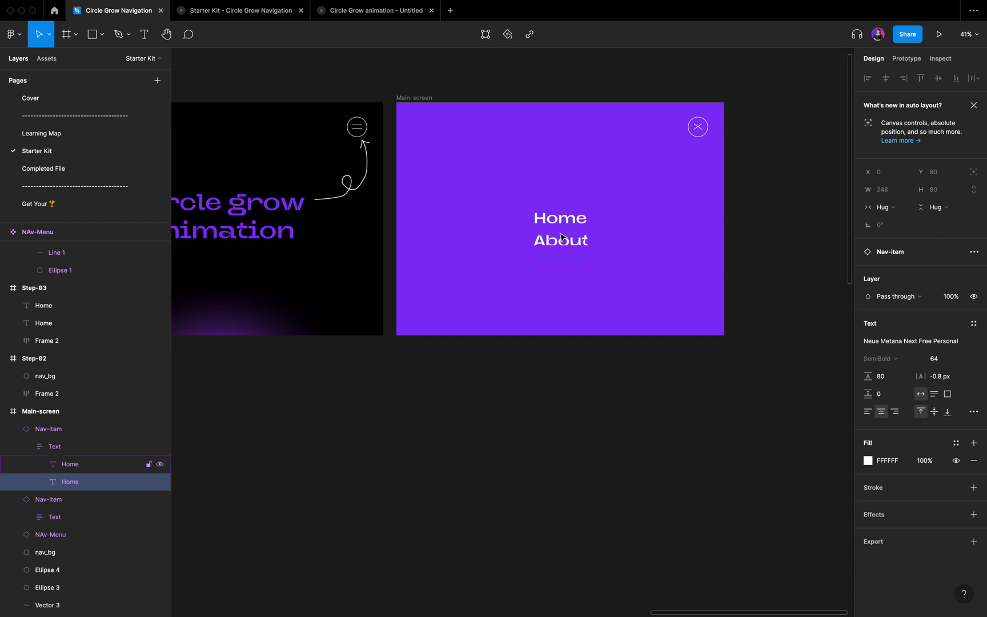
Move the Home and About nav items up together so the pair is vertically centred in the purple Main-screen frame
left_click(570, 243)
left_click(567, 226, "shift")
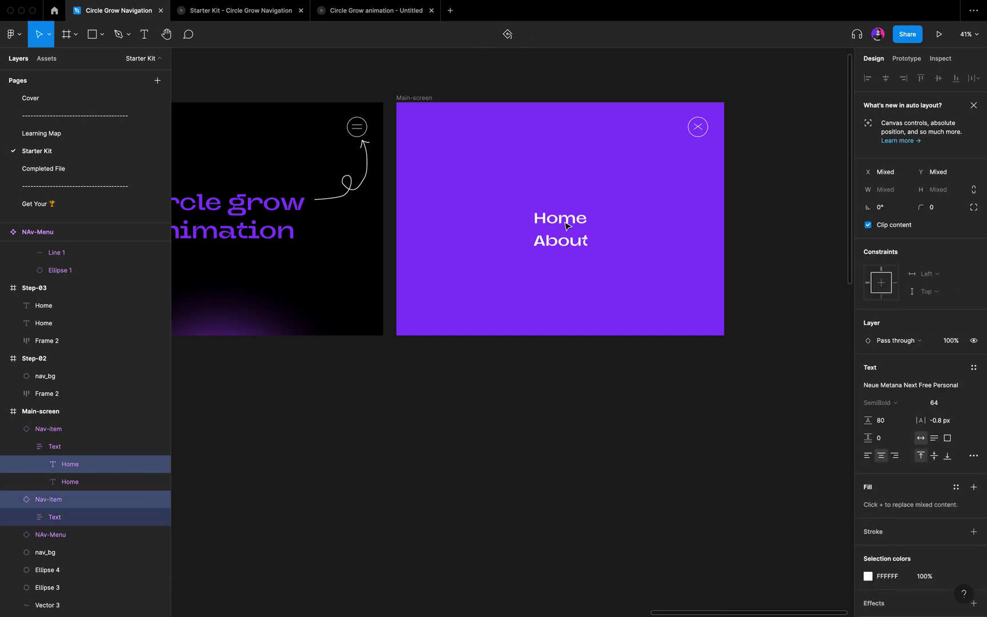
left_click(577, 371)
left_click(569, 251)
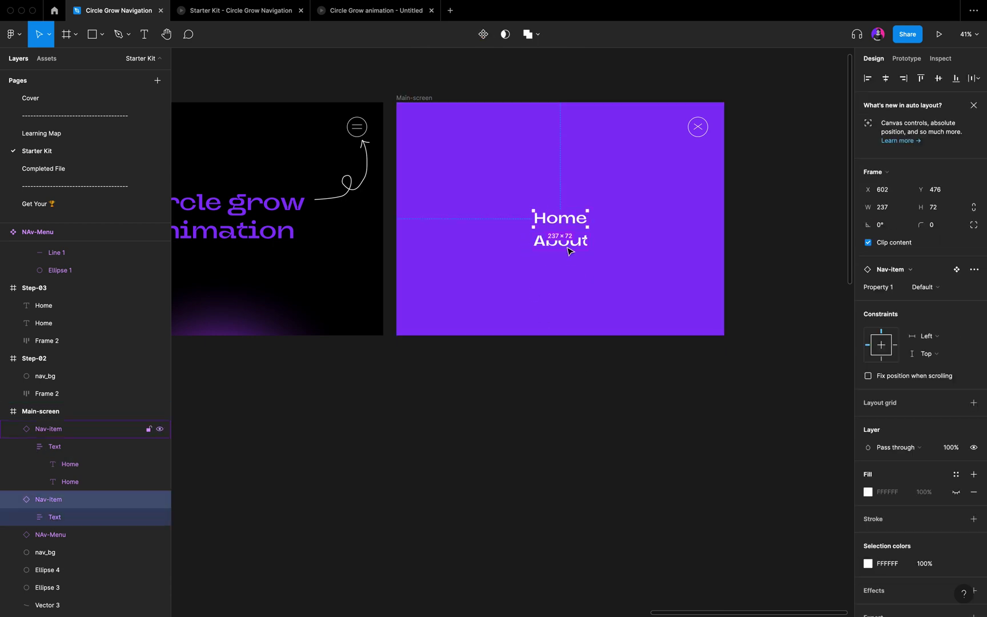
left_click(573, 243, "shift")
left_click_drag(573, 243, 570, 239)
left_click(540, 375)
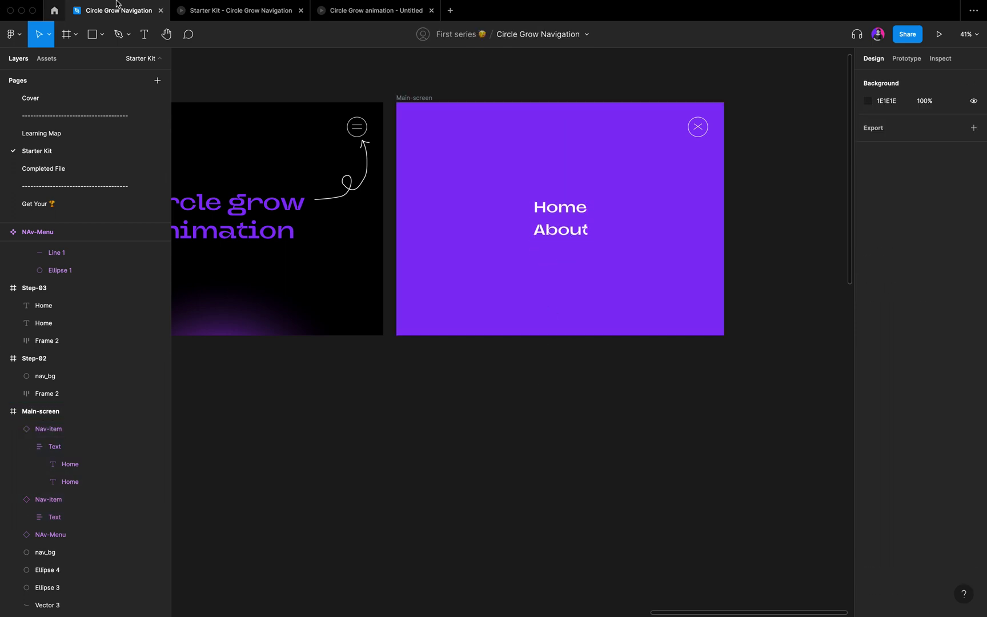
Preview the Home and About links, open and close the circle menu several times, and return to the design file
left_click(253, 19)
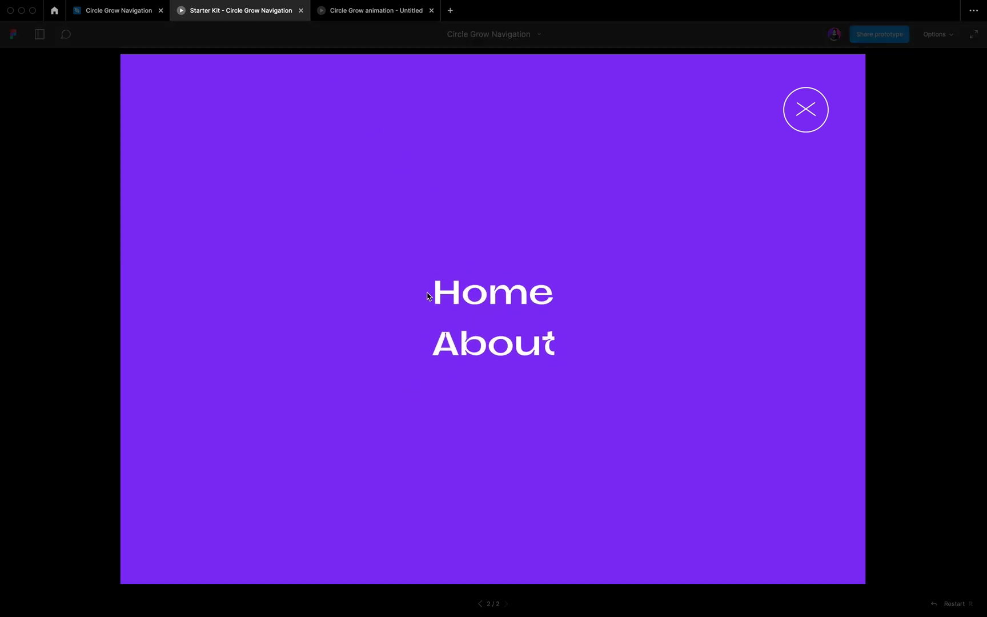
left_click(91, 11)
scroll(582, 364, "down", 5)
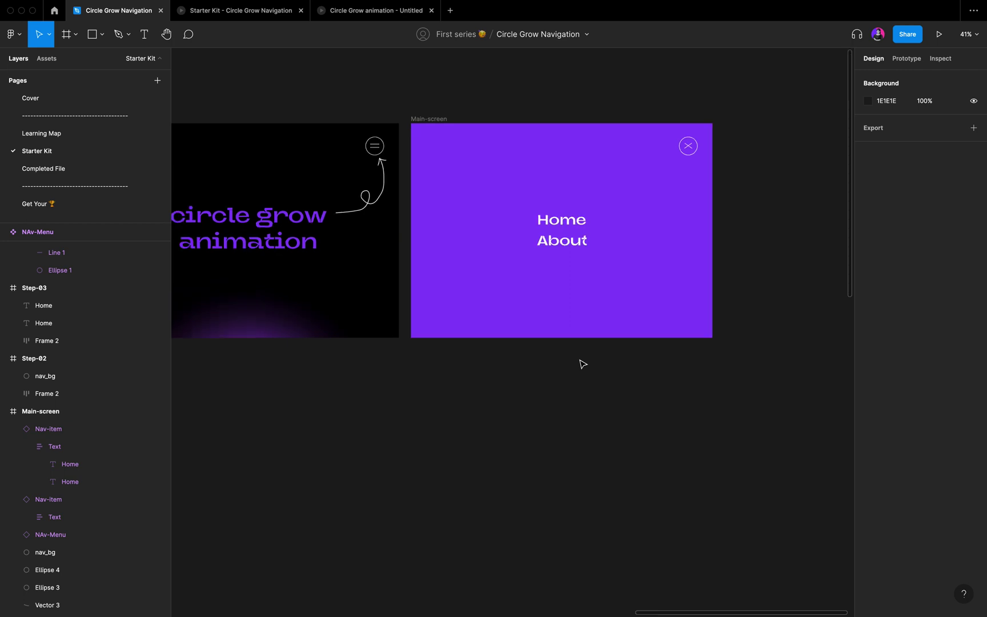
scroll(583, 364, "down", 2)
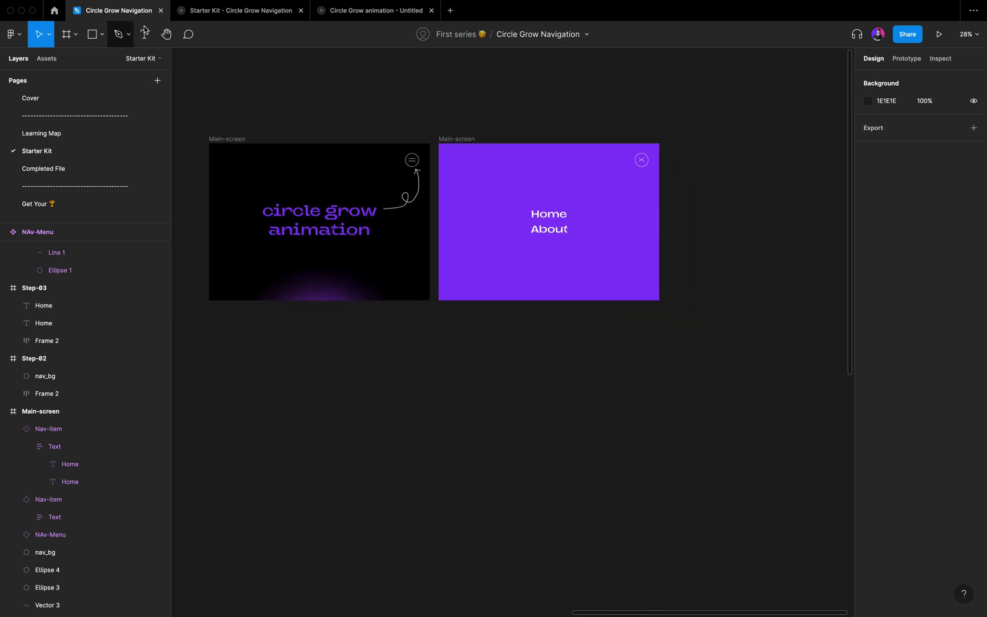
left_click(256, 11)
left_click(804, 123)
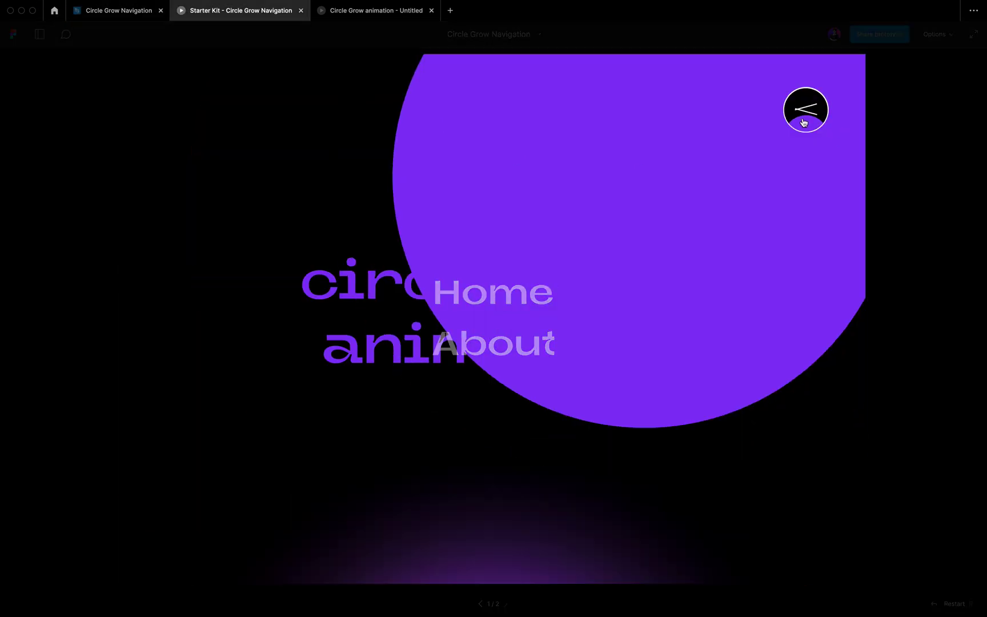
left_click(804, 122)
left_click(804, 122)
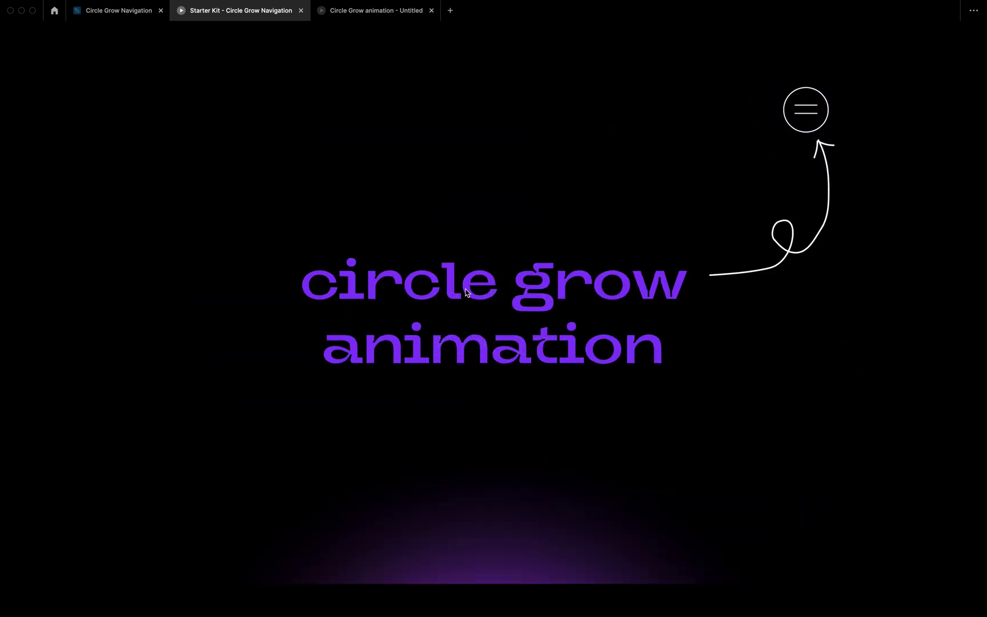
left_click(802, 127)
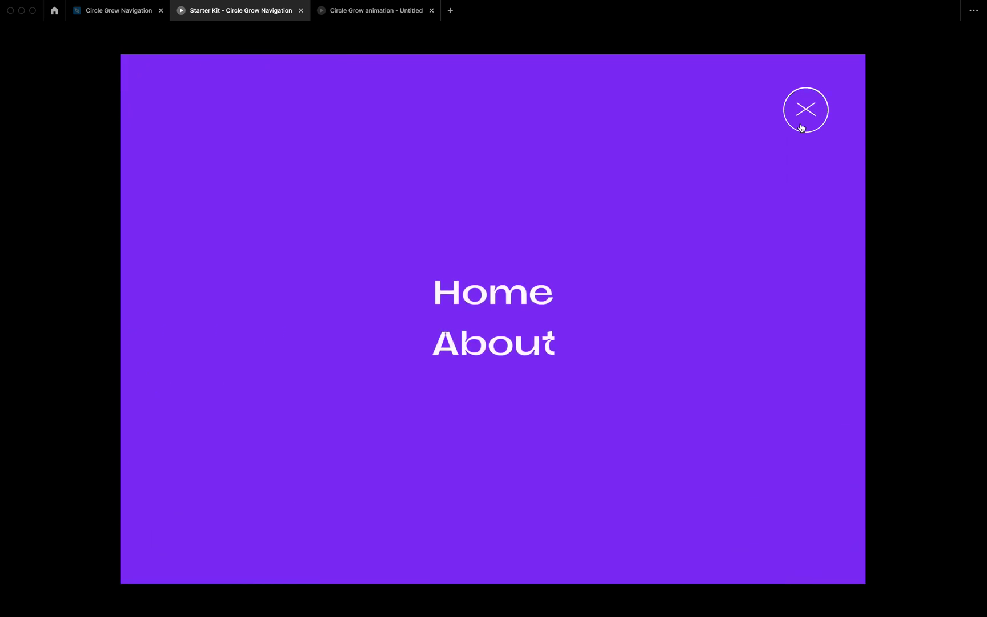
left_click(802, 127)
left_click(801, 126)
left_click(803, 126)
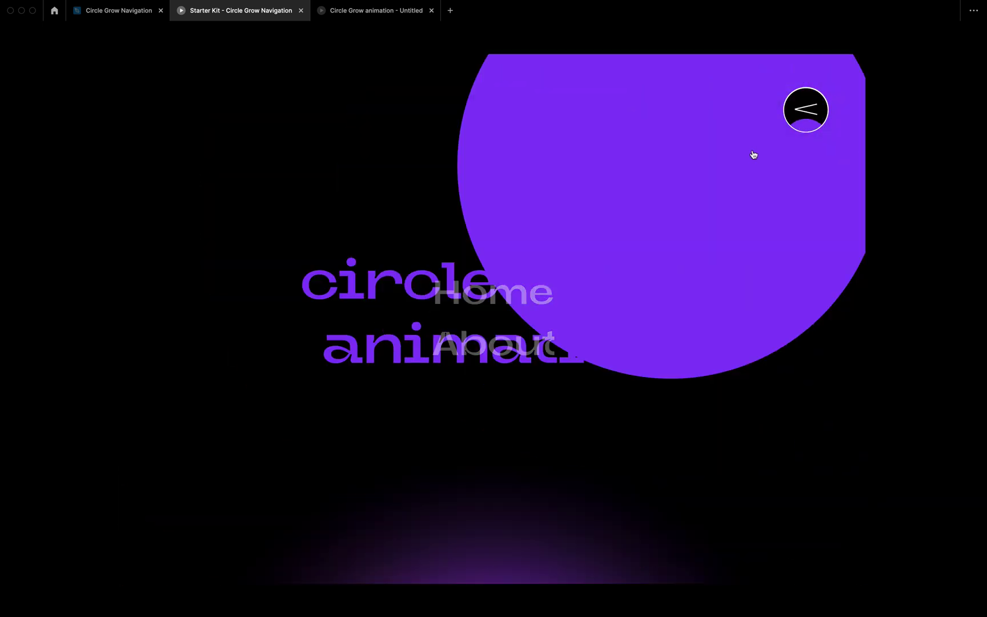
left_click(122, 11)
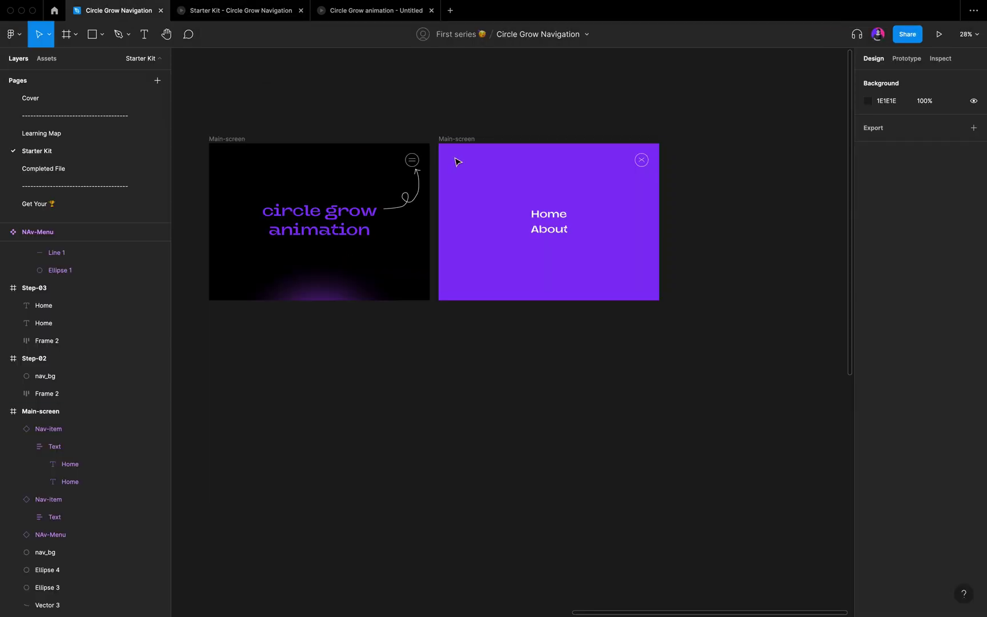
Duplicate the purple Main-screen frame once beside it on the right and once directly below it
left_click(463, 141)
scroll(463, 140, "down", 3, "ctrl")
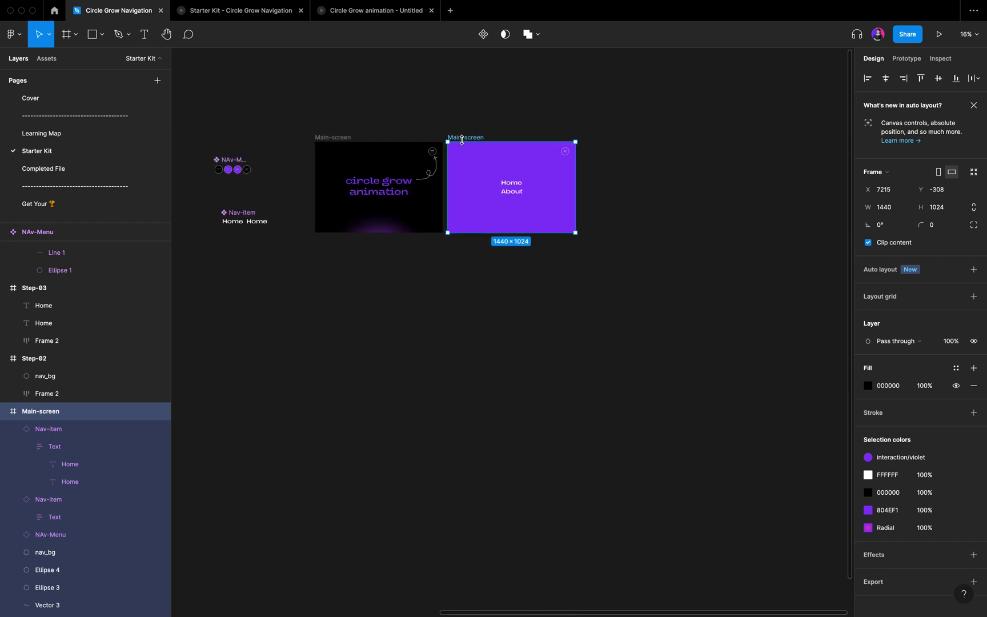
right_click(463, 141)
left_click(536, 117)
key("ctrl+d")
left_click_drag(634, 172, 623, 166)
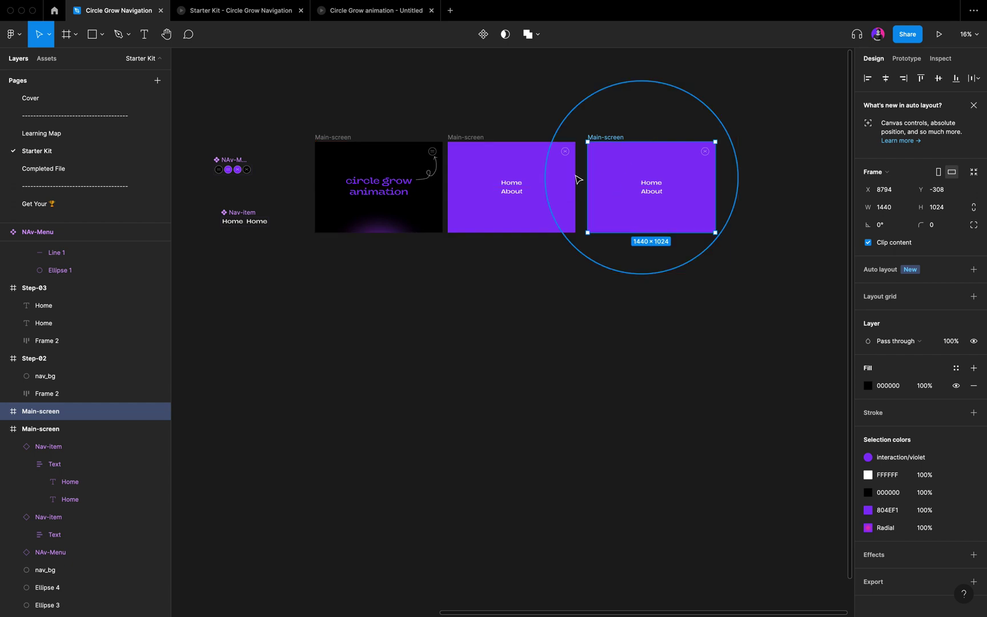
left_click(472, 136)
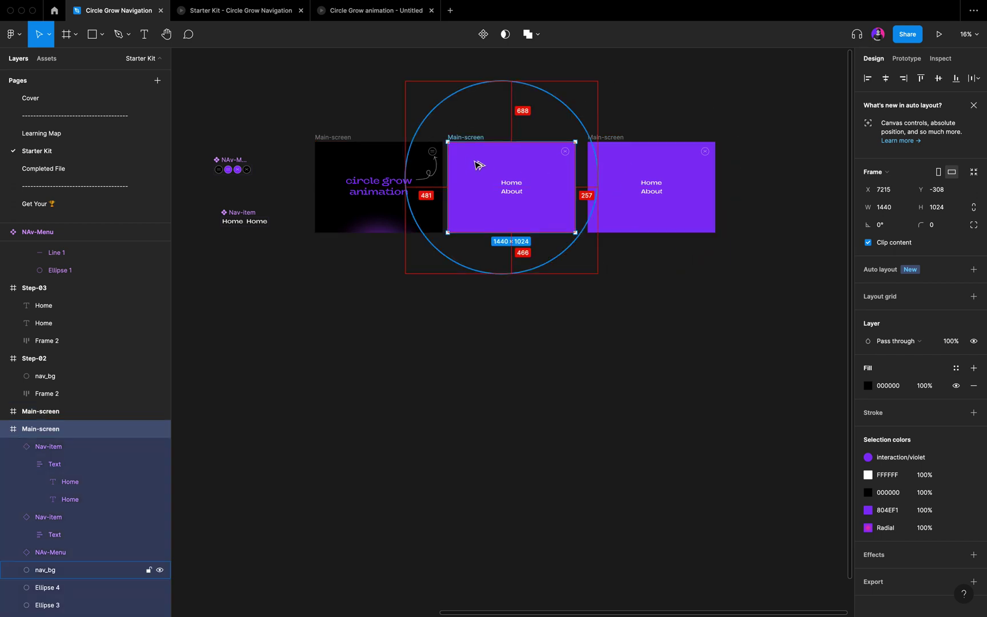
left_click_drag(479, 165, 478, 275)
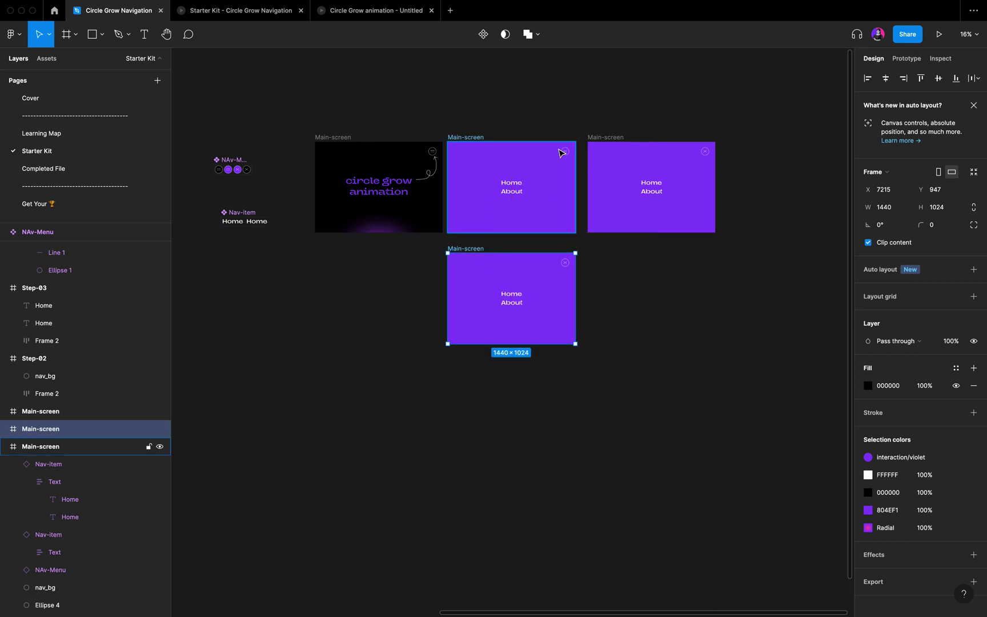
Set the layer opacity of the Home and About nav items to 0% in the original purple frame and its lower copy
left_click(511, 183)
left_click(512, 295, "shift")
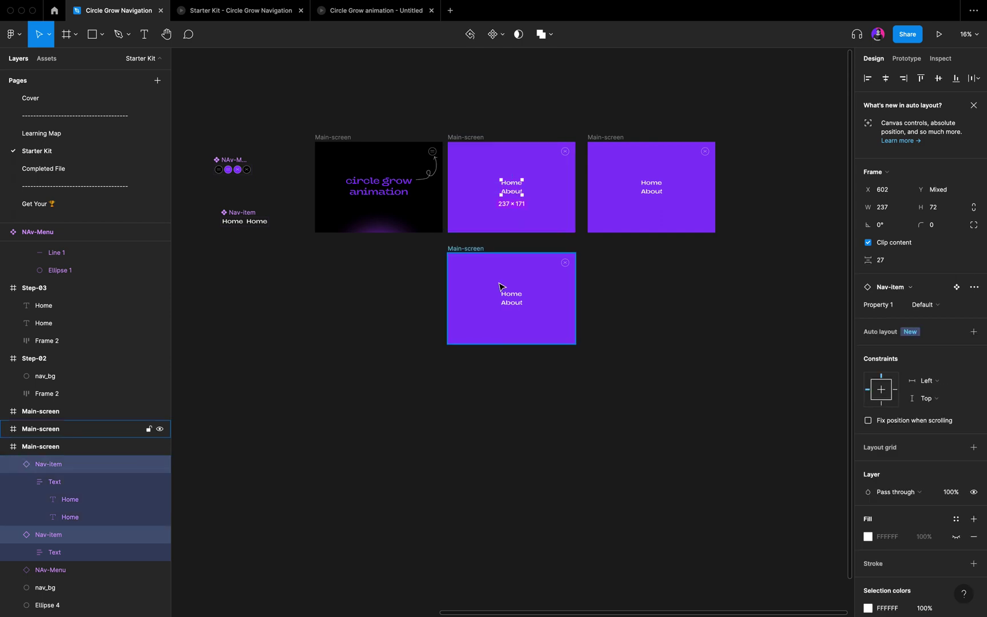
left_click_drag(514, 297, 516, 309)
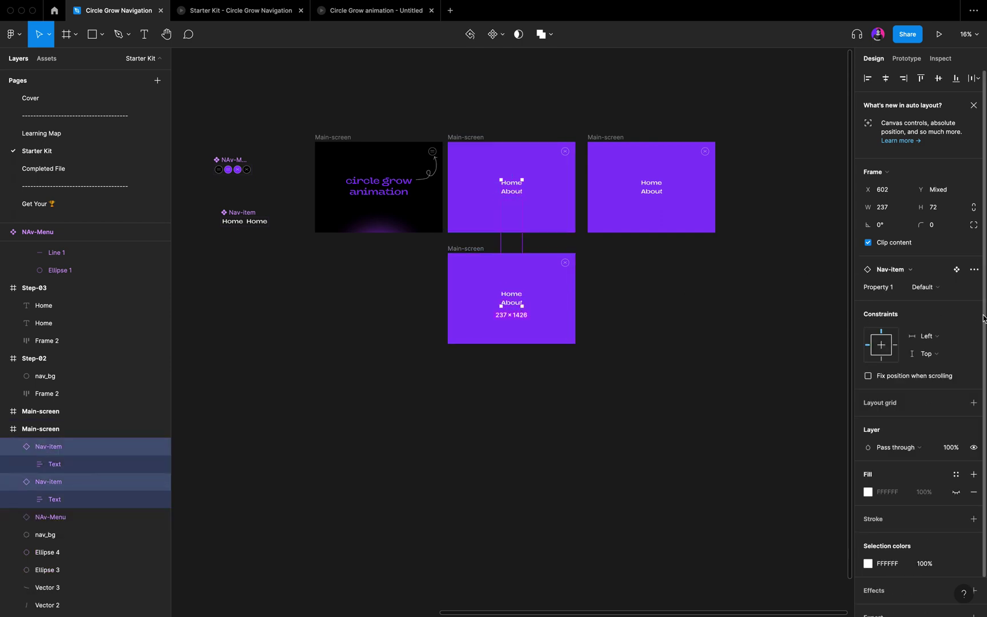
left_click(959, 451)
type("0")
key("Return")
left_click(780, 310)
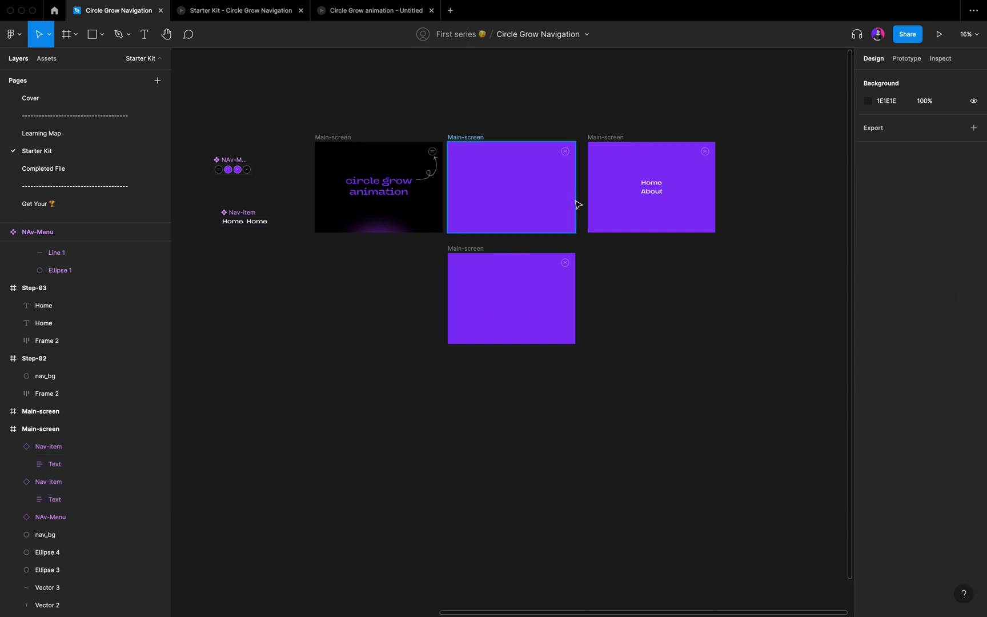
Connect the original purple Main-screen frame to its right-hand copy with an After delay interaction of 1 ms
scroll(577, 202, "up", 5)
scroll(577, 204, "down", 5)
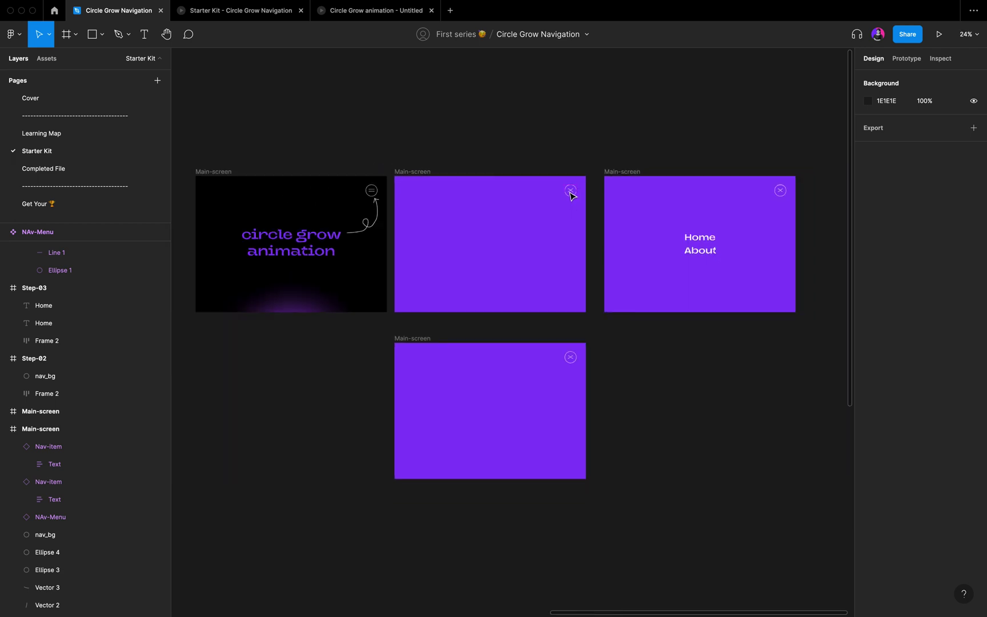
left_click(570, 190)
scroll(570, 194, "right", 3)
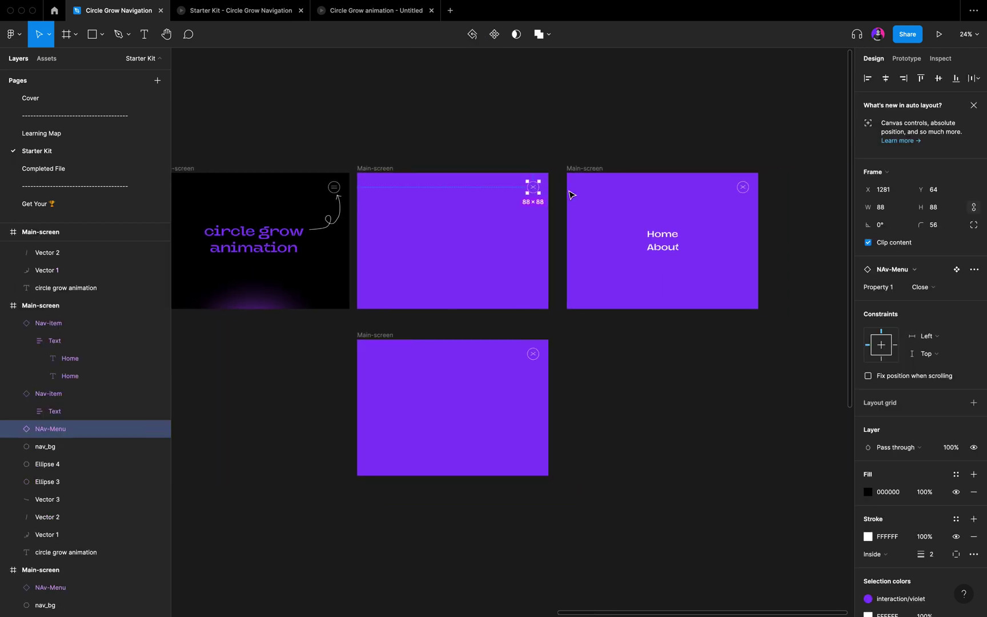
key("shift+e")
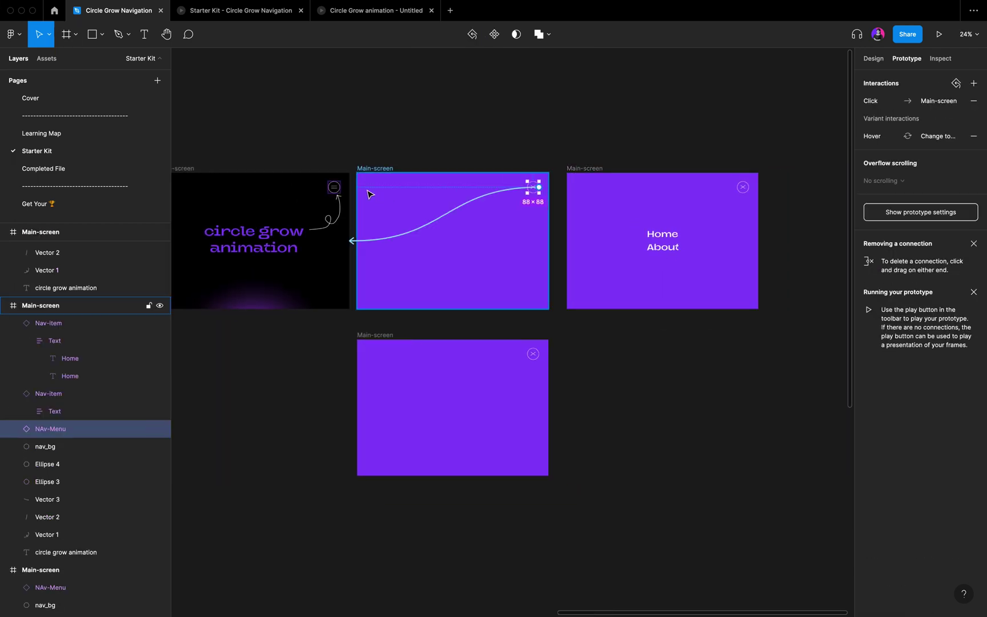
left_click(372, 170)
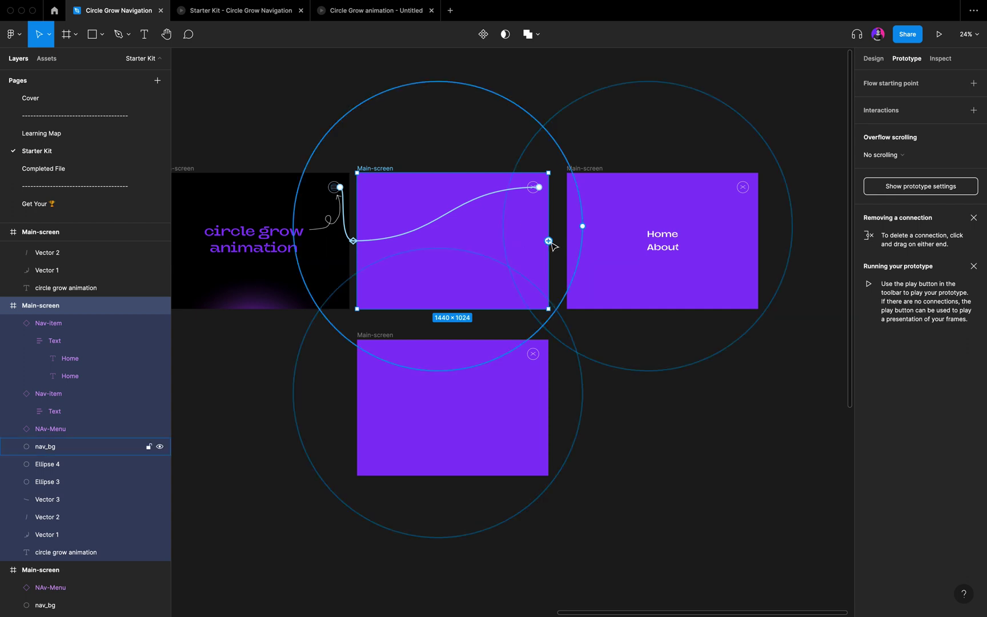
left_click_drag(549, 241, 584, 246)
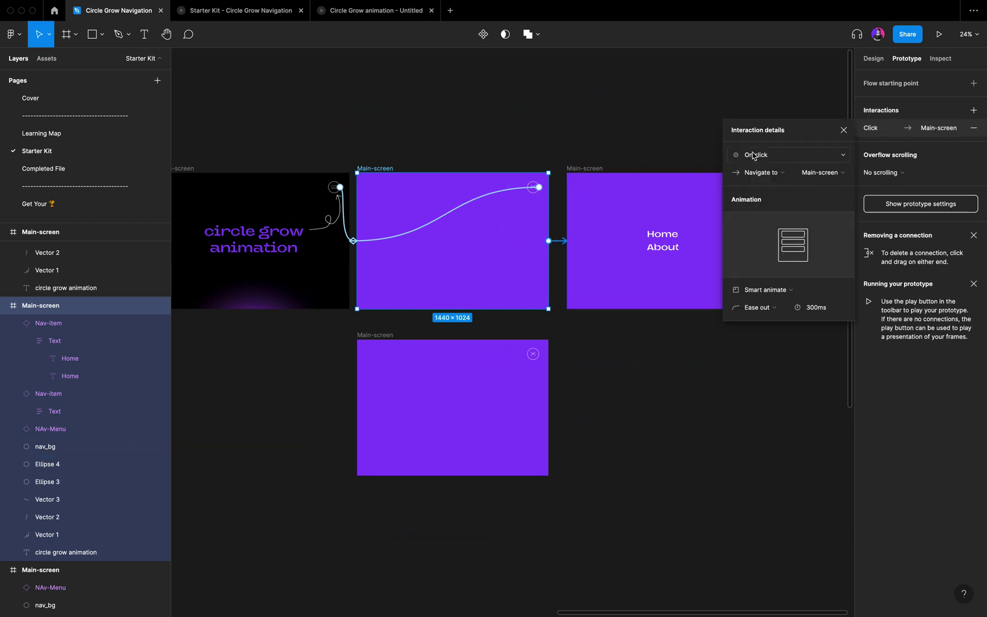
left_click(753, 155)
left_click(777, 293)
left_click(820, 156)
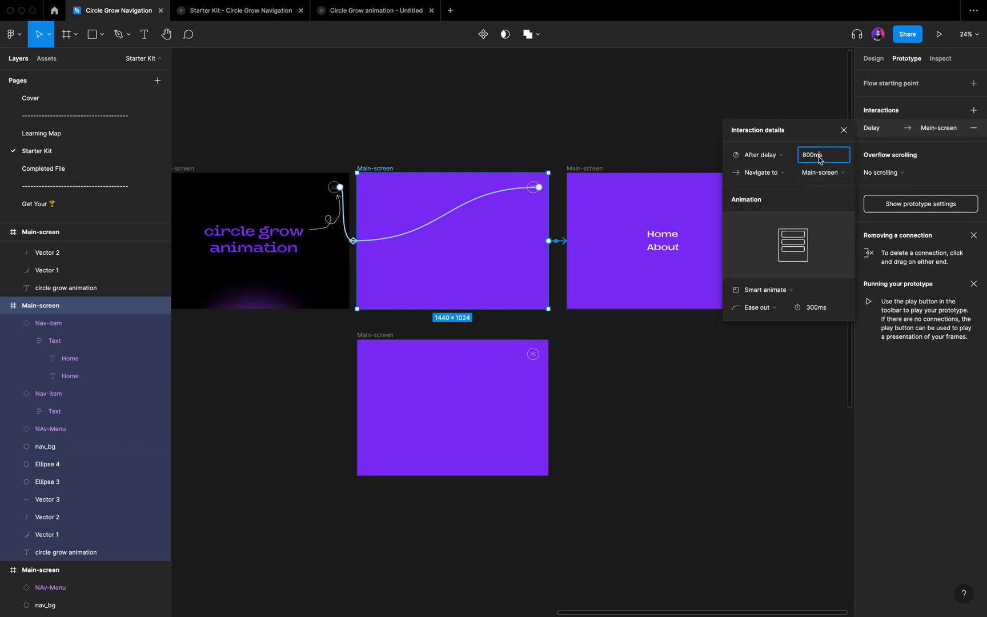
type("1")
key("Return")
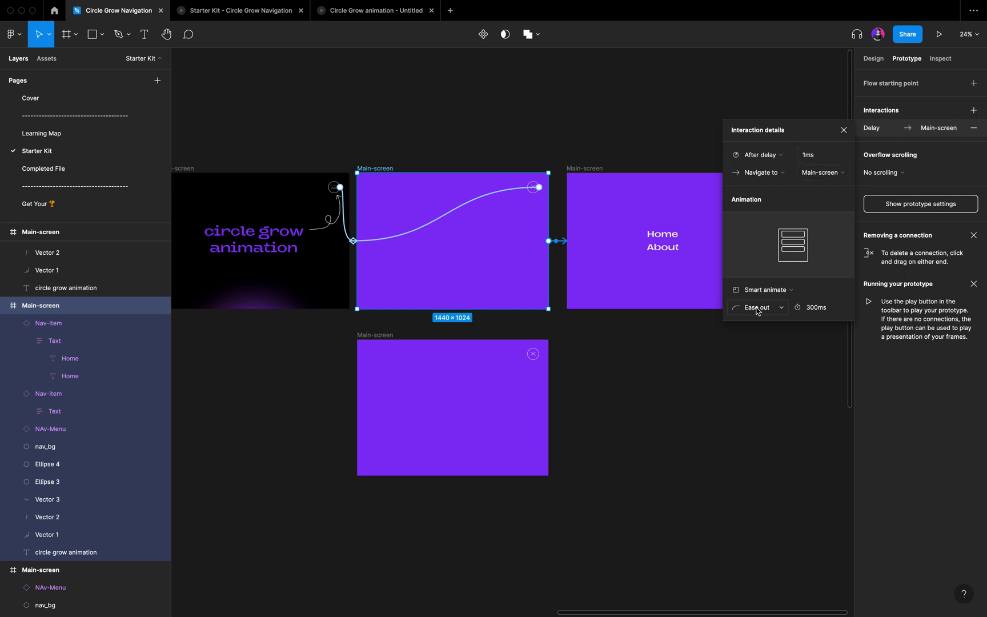
Set the Smart animate easing of the delayed connection to Slow and close the interaction details
left_click(757, 309)
left_click(777, 436)
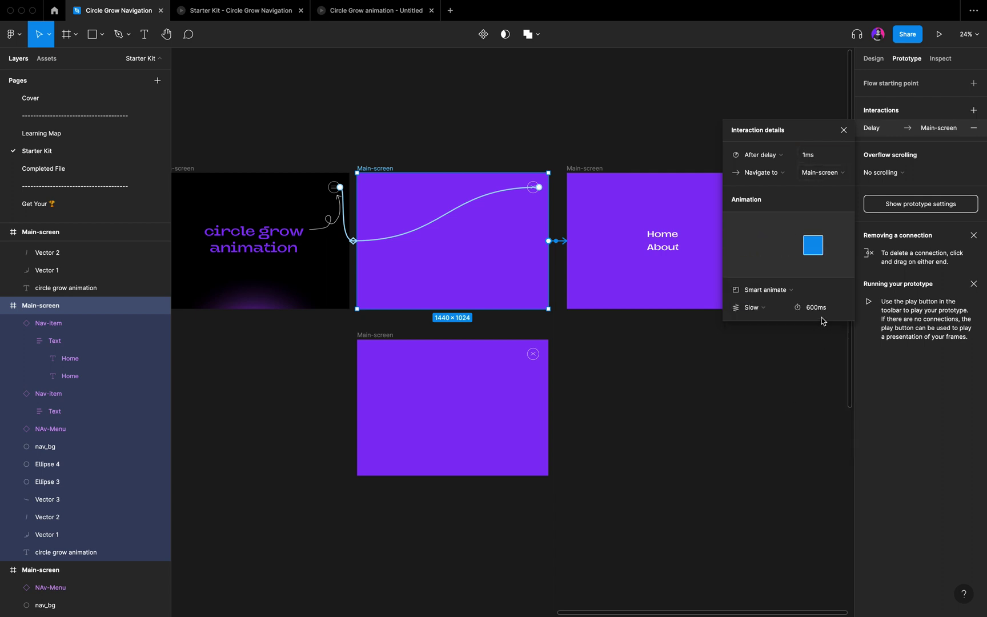
left_click(823, 308)
key("Return")
left_click(844, 131)
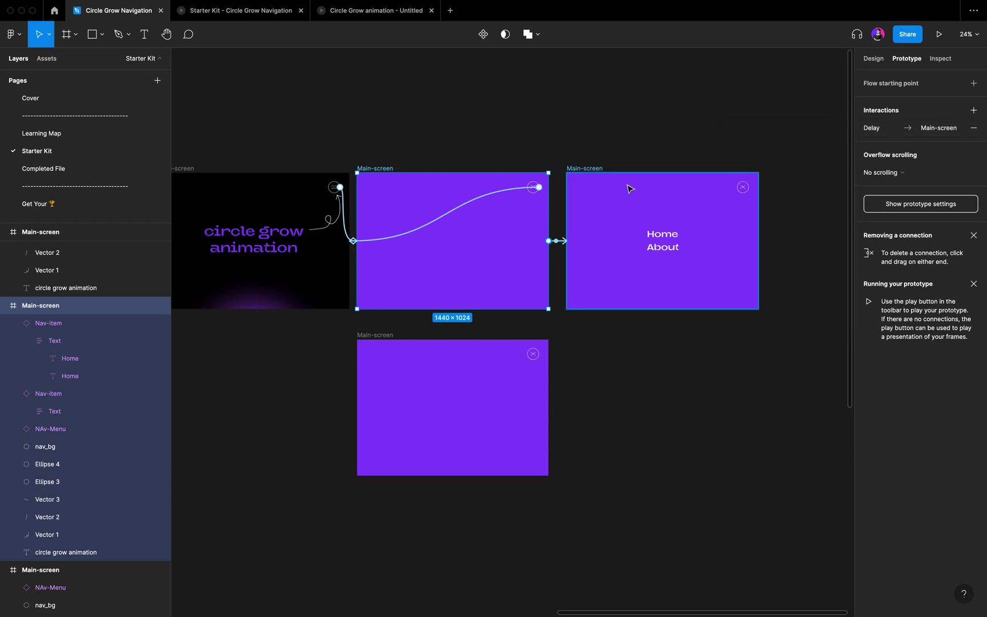
Redirect the click connection of the right-hand purple frame's close icon to the lower purple frame and set its animation duration to 200 ms
left_click(744, 189)
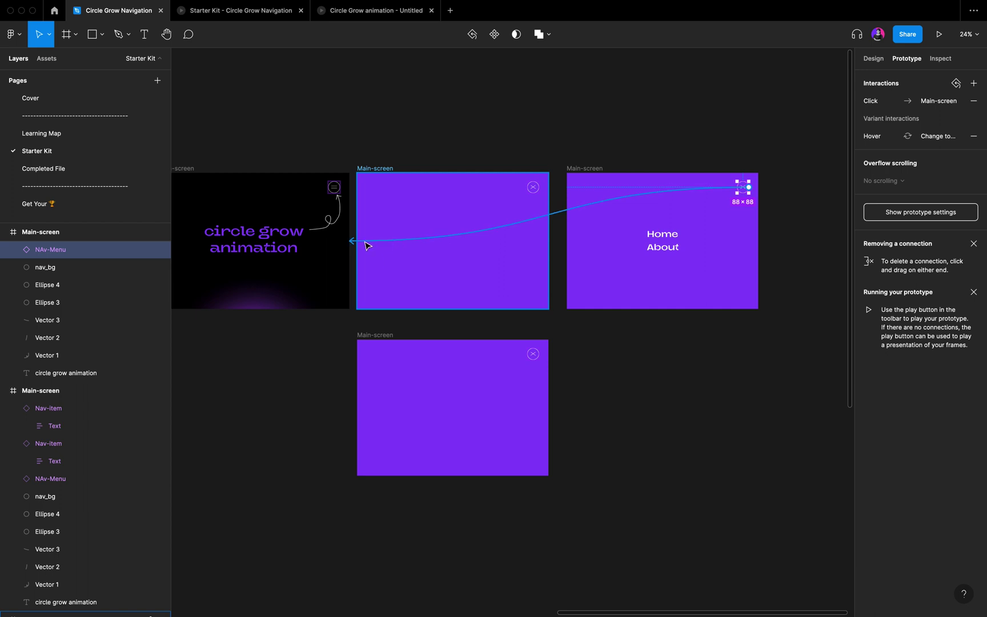
left_click_drag(367, 245, 382, 353)
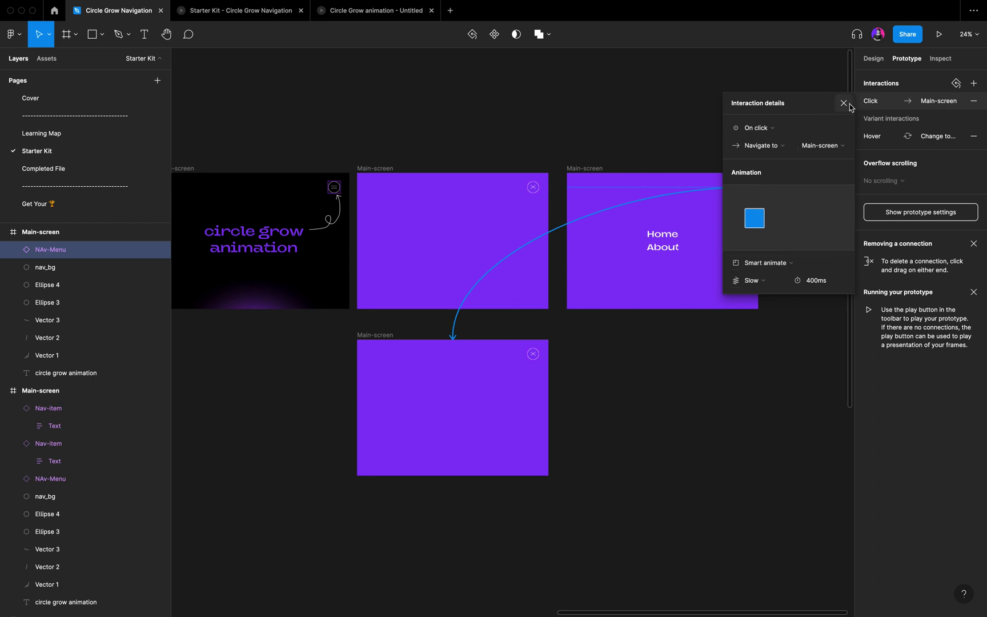
left_click(816, 284)
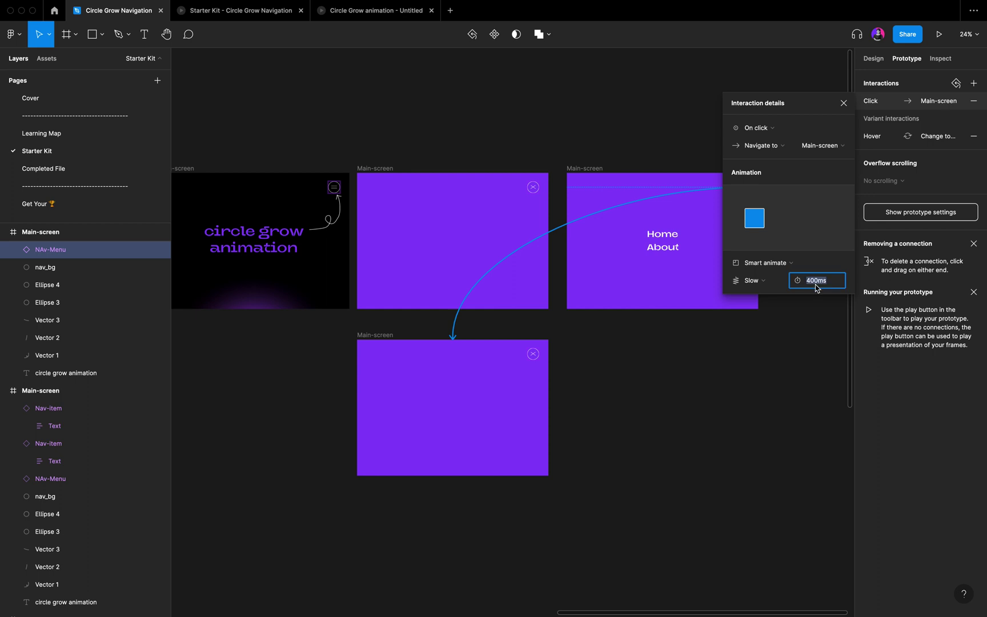
type("200")
key("Return")
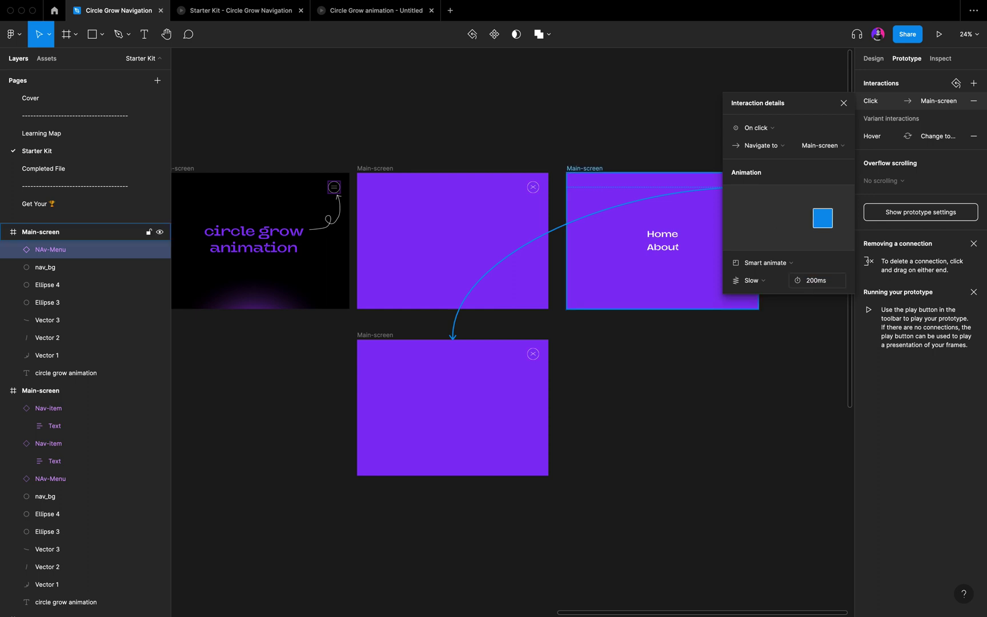
left_click(844, 102)
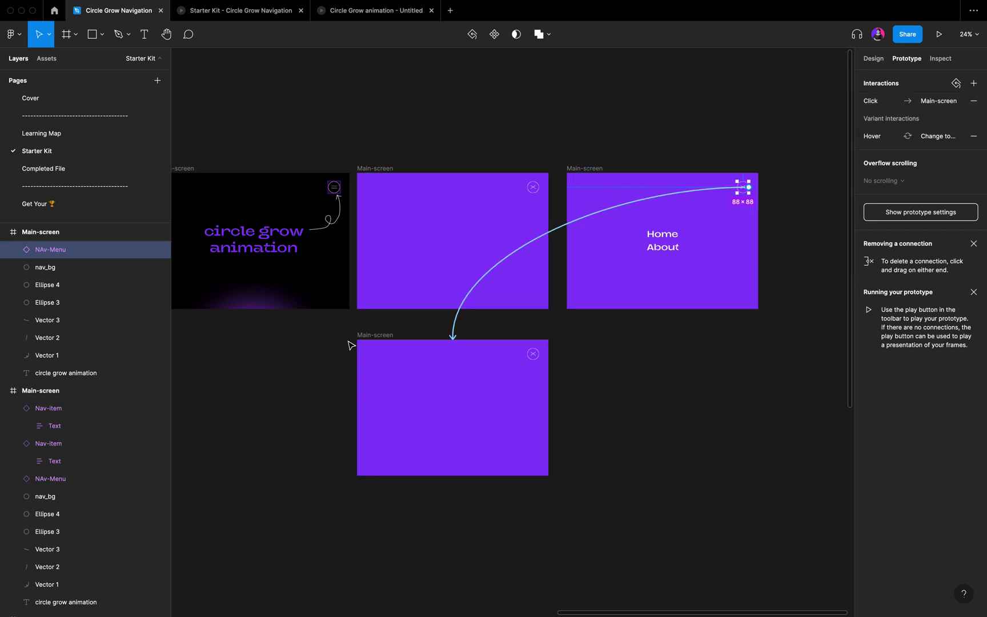
Connect the lower purple Main-screen frame to the black Main-screen frame with an After delay interaction of 1 ms
left_click(361, 345)
left_click_drag(549, 407, 229, 301)
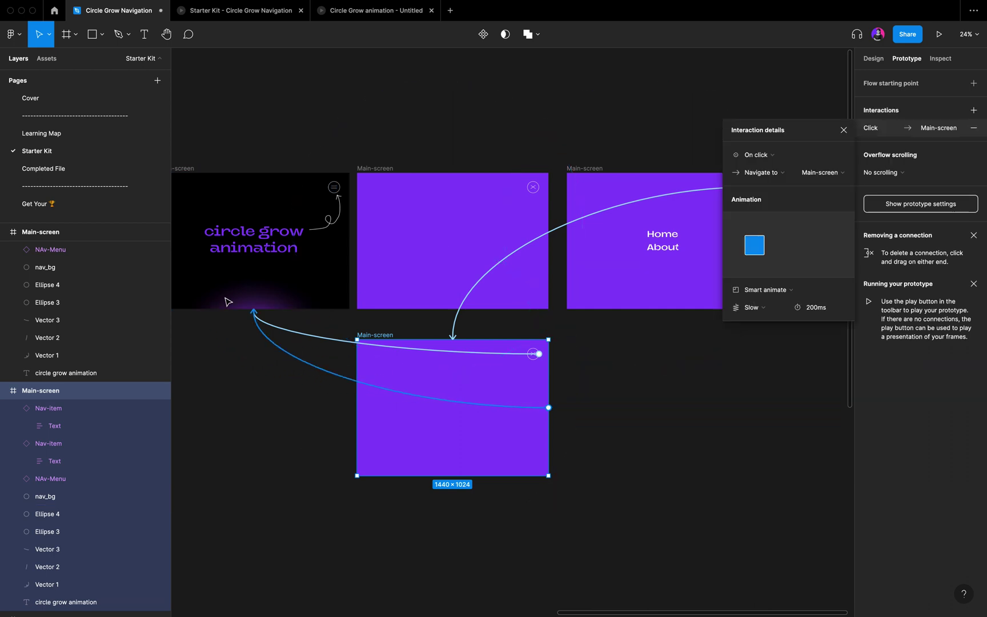
left_click(775, 159)
left_click(756, 289)
left_click(819, 162)
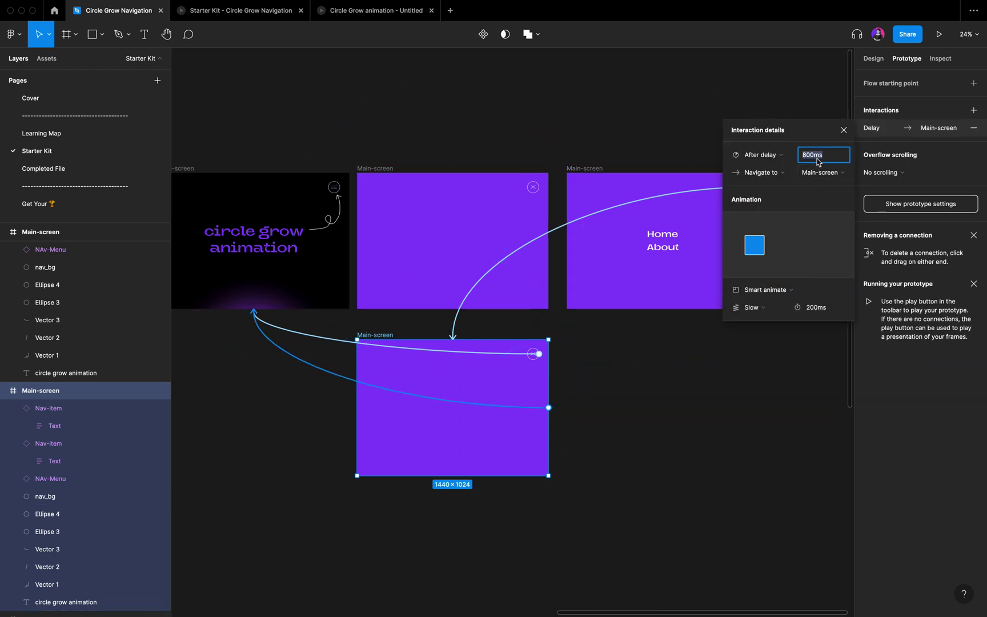
type("1")
key("Return")
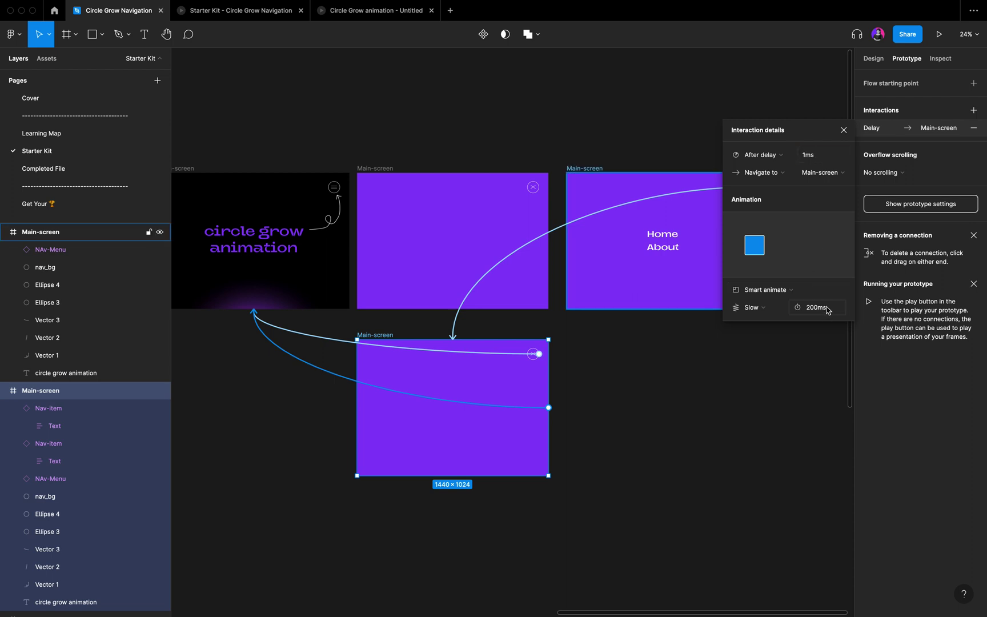
Set the Smart animate duration of the lower frame's delayed connection to 450 ms and close the interaction details
left_click(828, 310)
type("450")
key("Return")
left_click(844, 130)
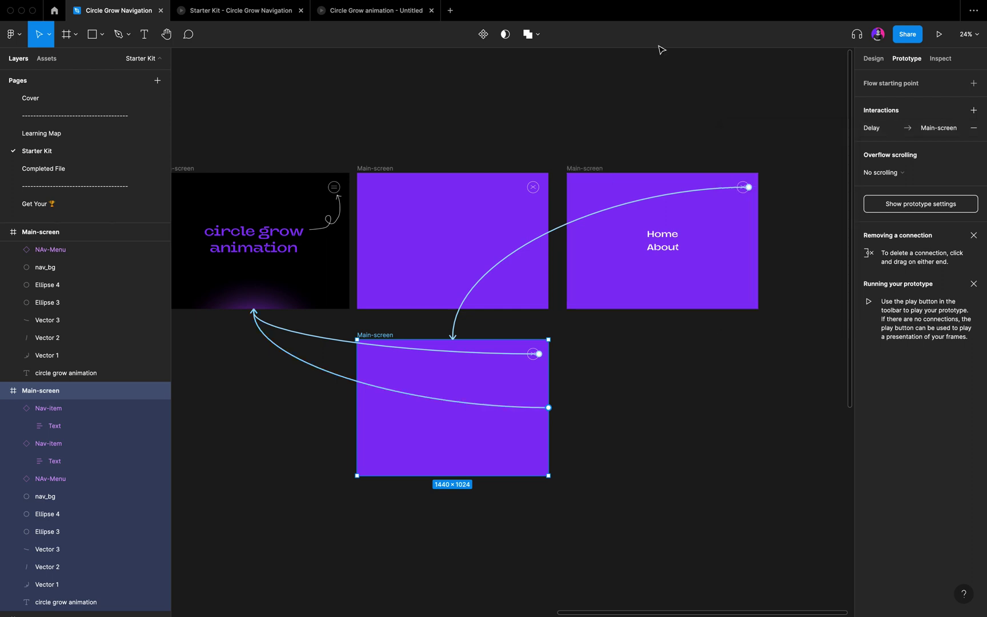
Switch to the Starter Kit prototype preview to test the menu's opening and closing transitions
left_click(247, 14)
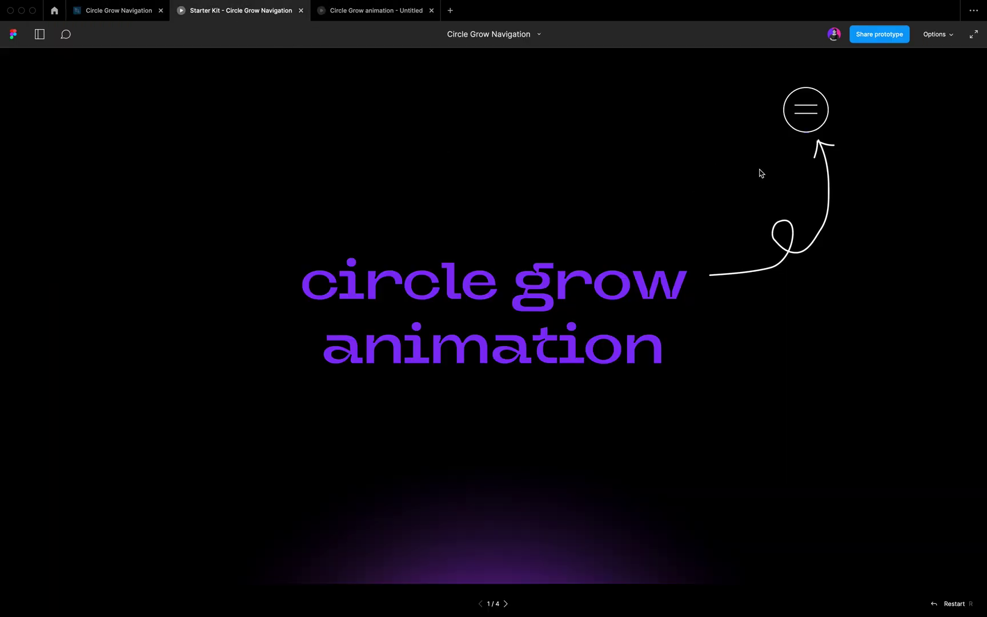